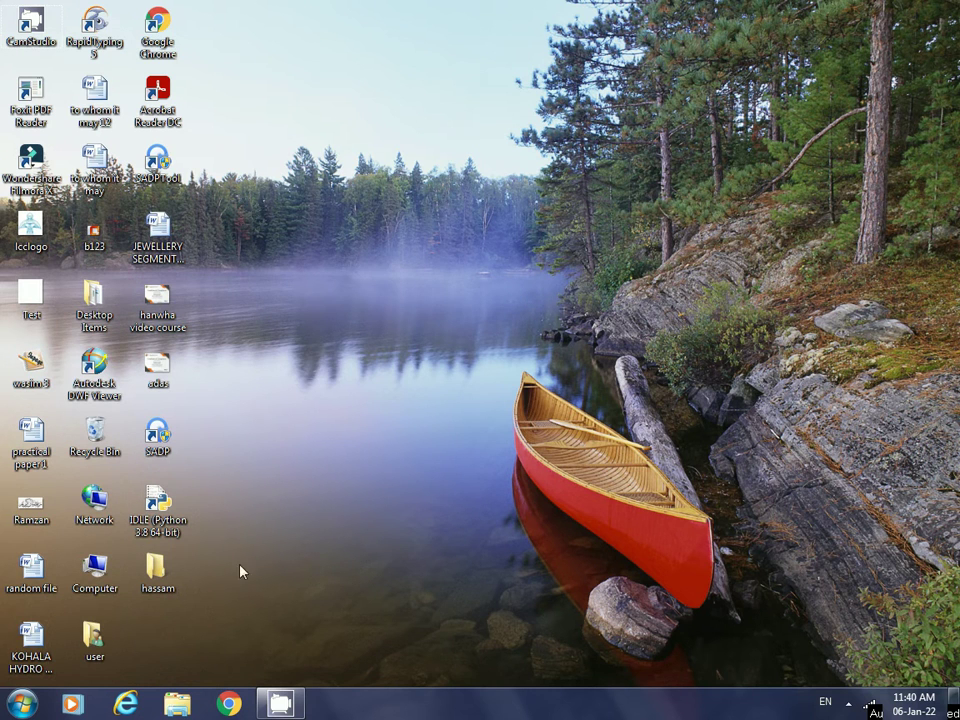
Open the Windows Start menu to reach the installed programs.
left_click(16, 704)
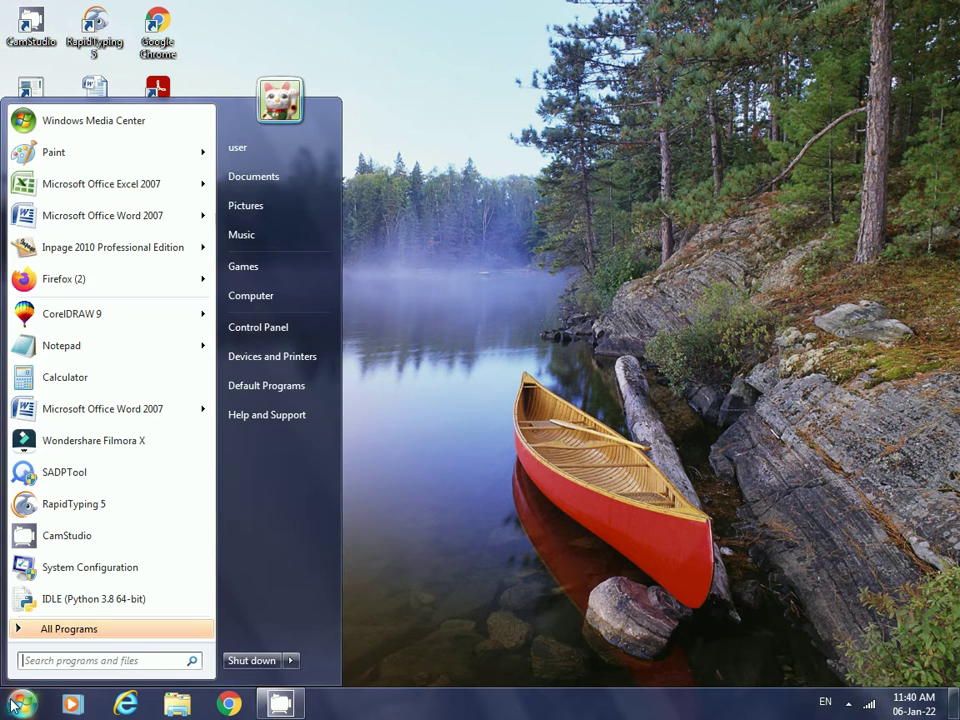
Launch InPage 2010, create a new document at 200% zoom, and type two Urdu lines around THUMBNAIL.
left_click(68, 247)
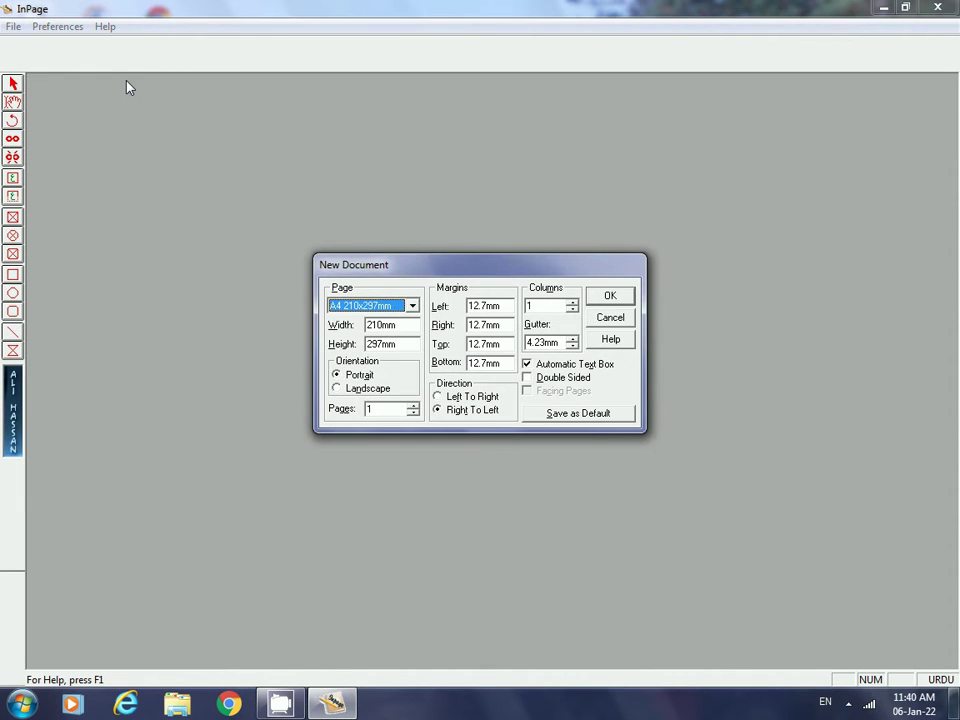
key("Return")
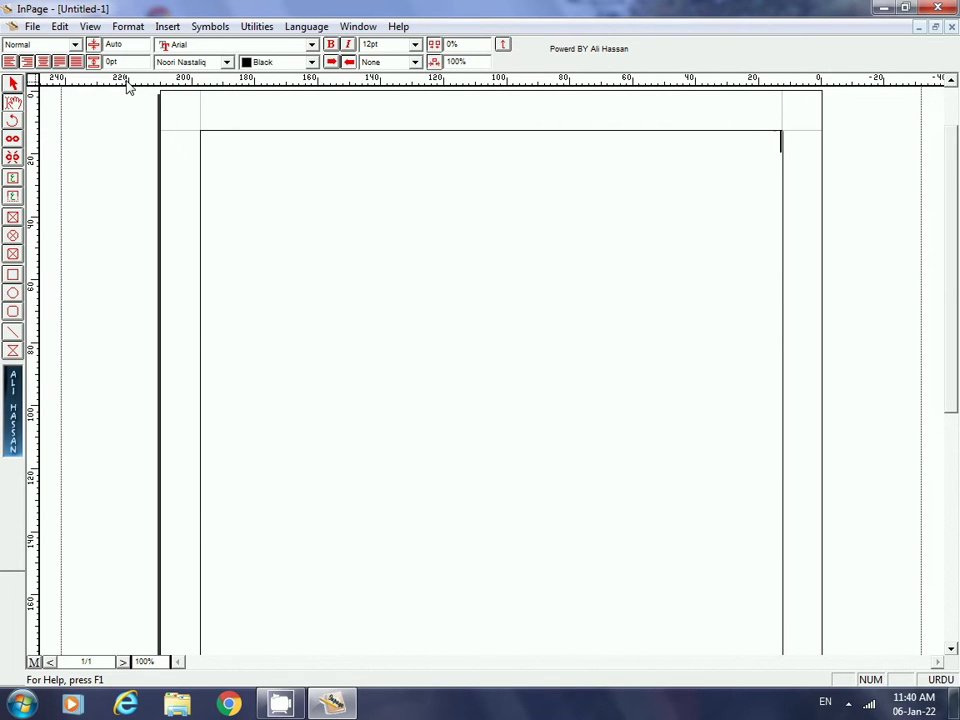
key("ctrl+2")
type("بنانا سیکھیں")
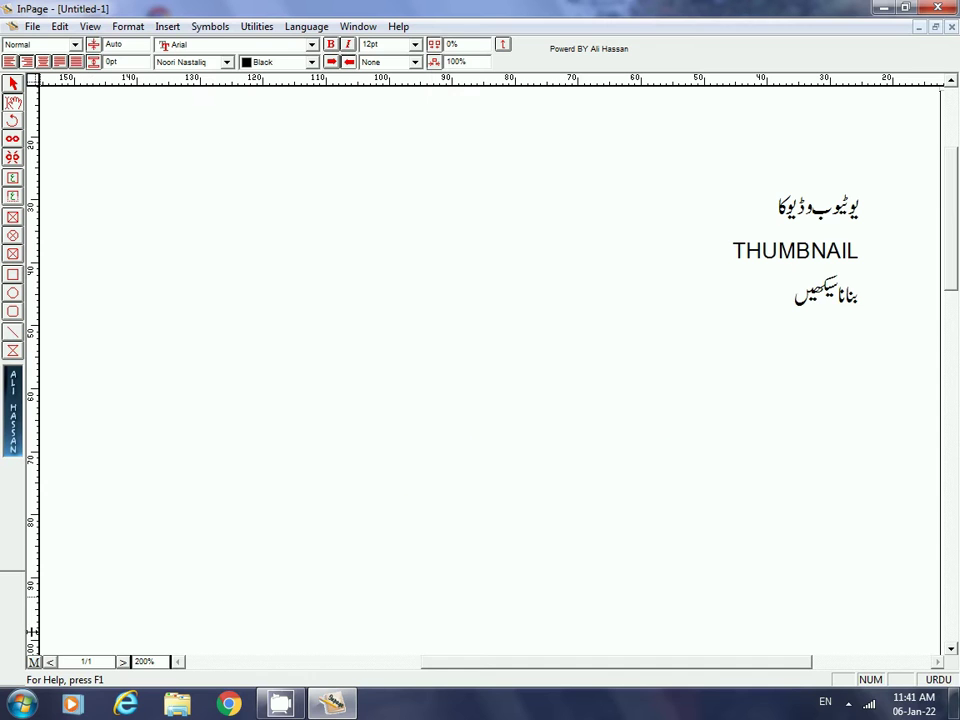
left_click(22, 705)
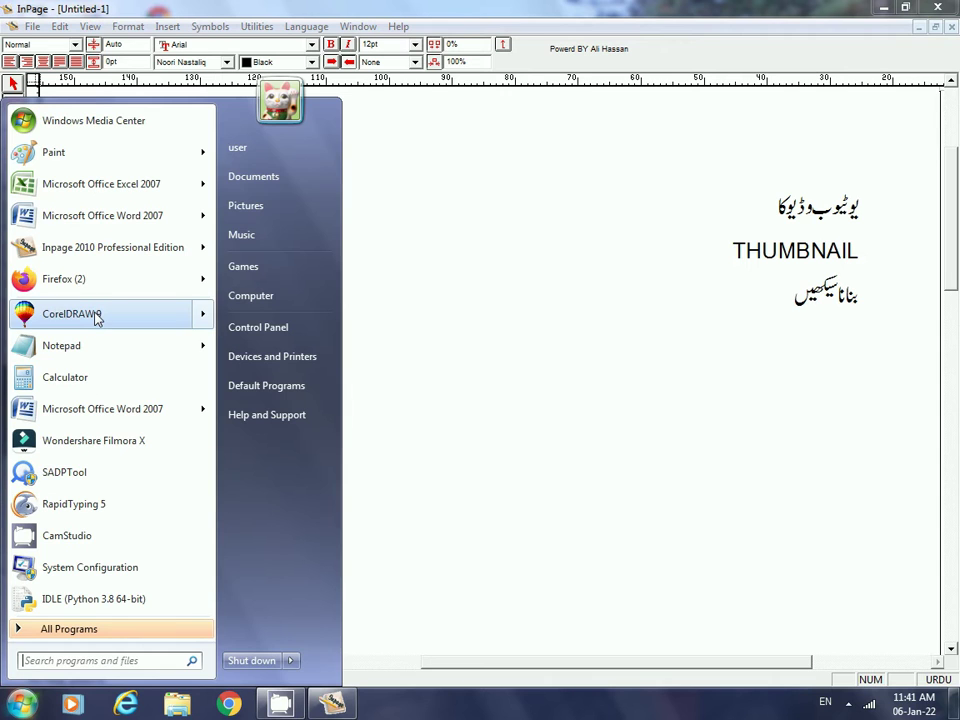
Launch CorelDRAW 9 with a blank Letter page, then return to the InPage document.
left_click(97, 318)
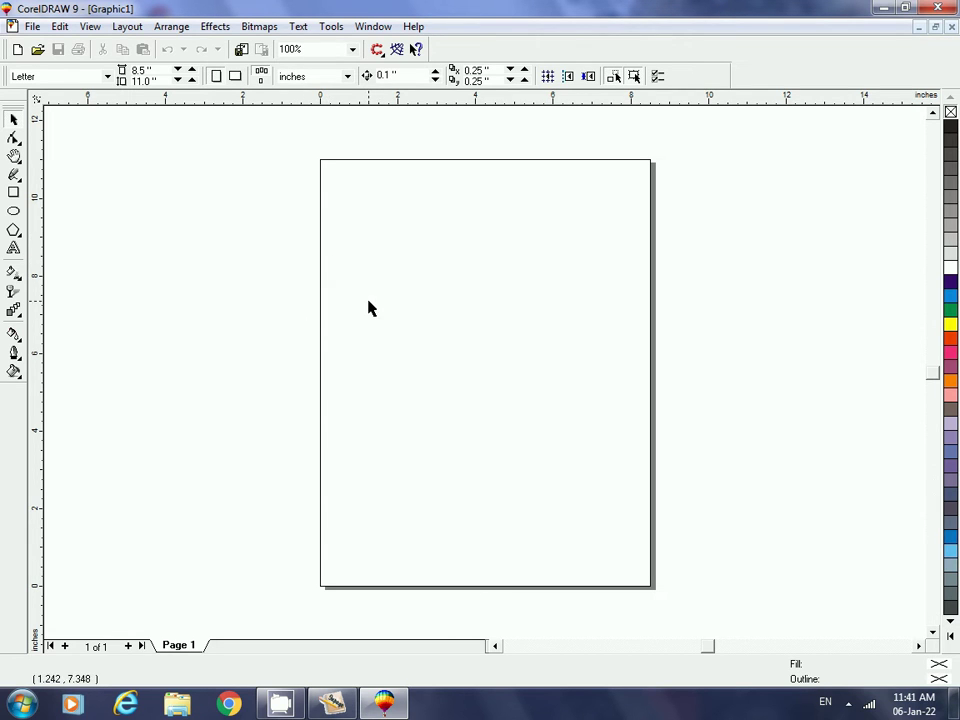
left_click(385, 704)
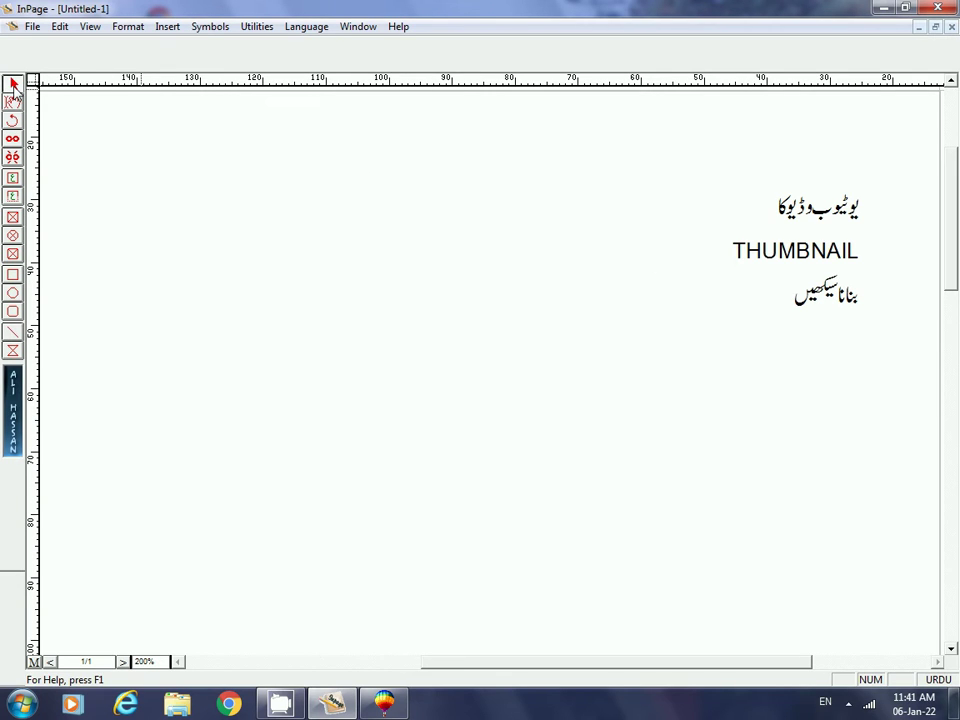
Select and copy the Urdu and THUMBNAIL text in InPage, then return to CorelDRAW.
left_click(13, 86)
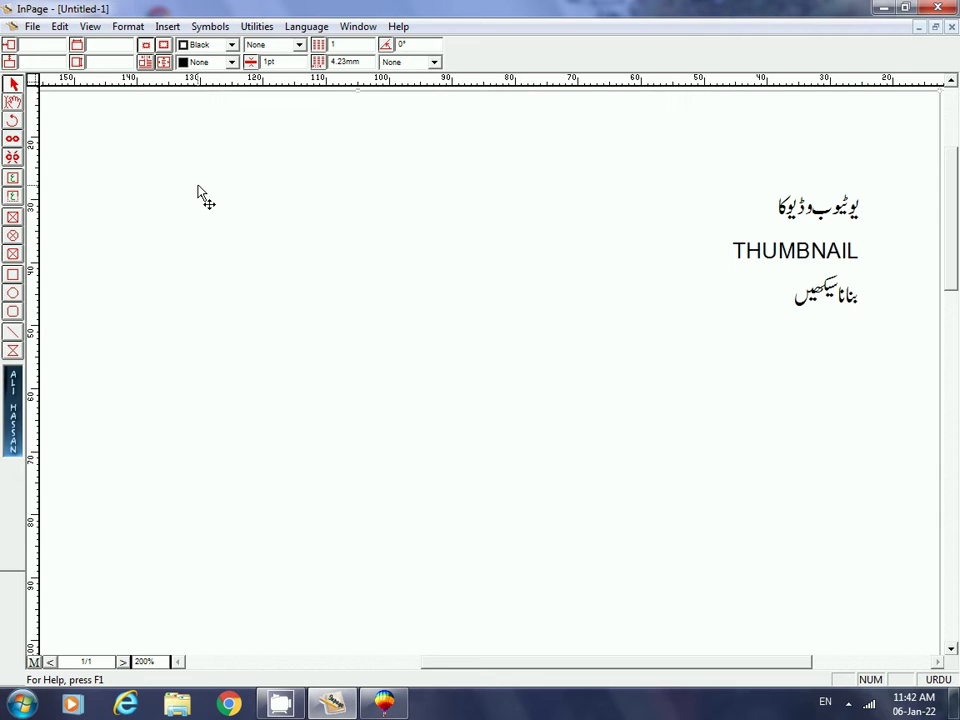
left_click(384, 703)
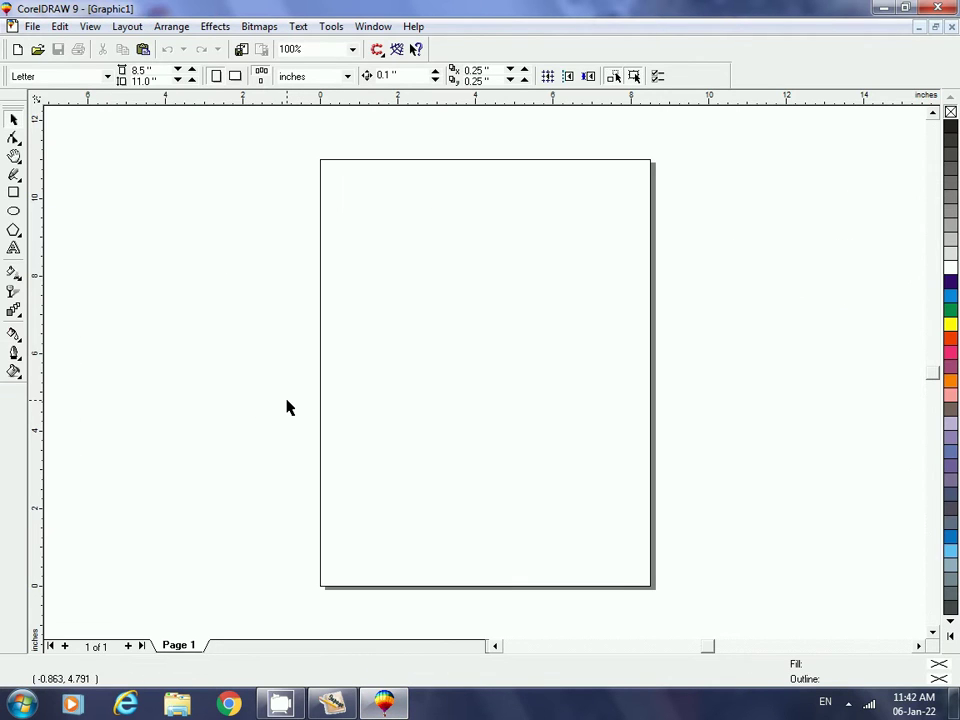
Paste the Urdu and THUMBNAIL text into CorelDRAW and zoom out to see the whole group.
key("ctrl+v")
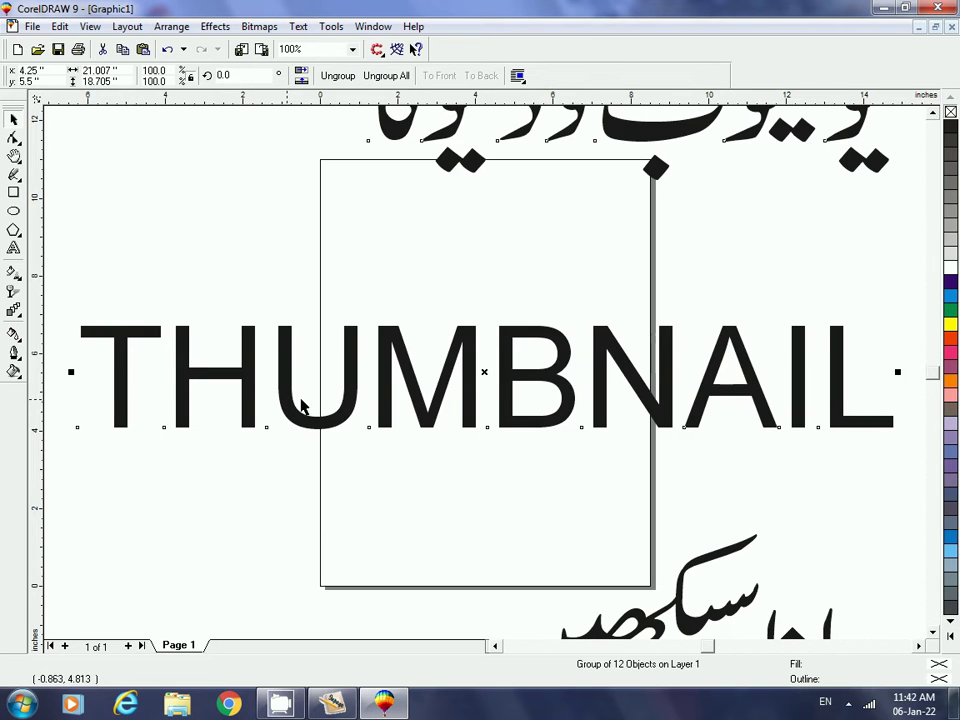
scroll(484, 364, "down", 1)
scroll(484, 354, "down", 2)
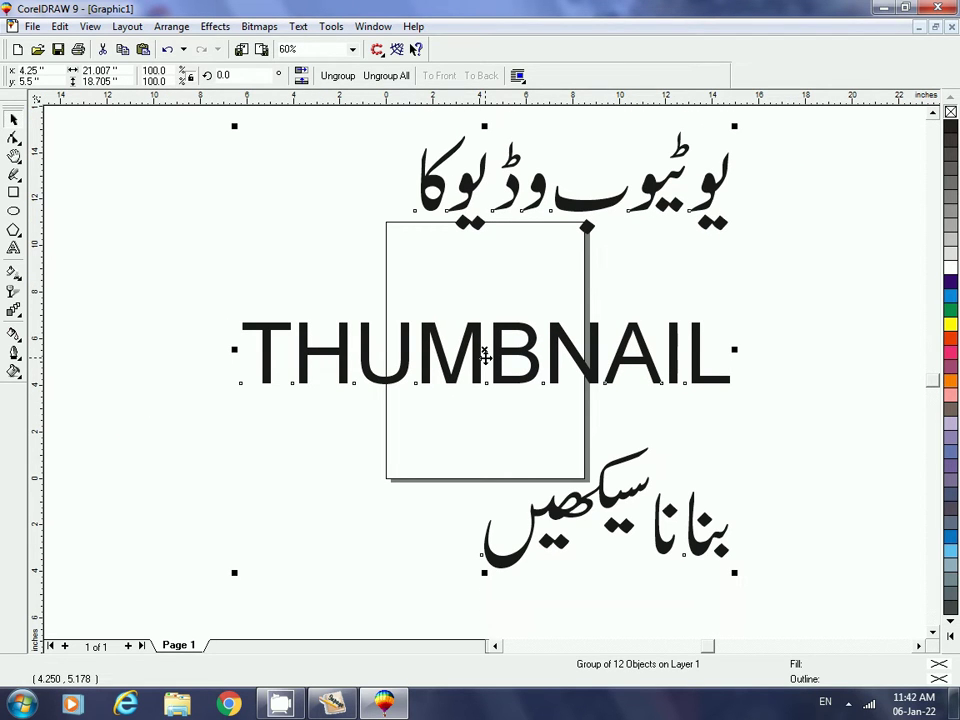
left_click(193, 238)
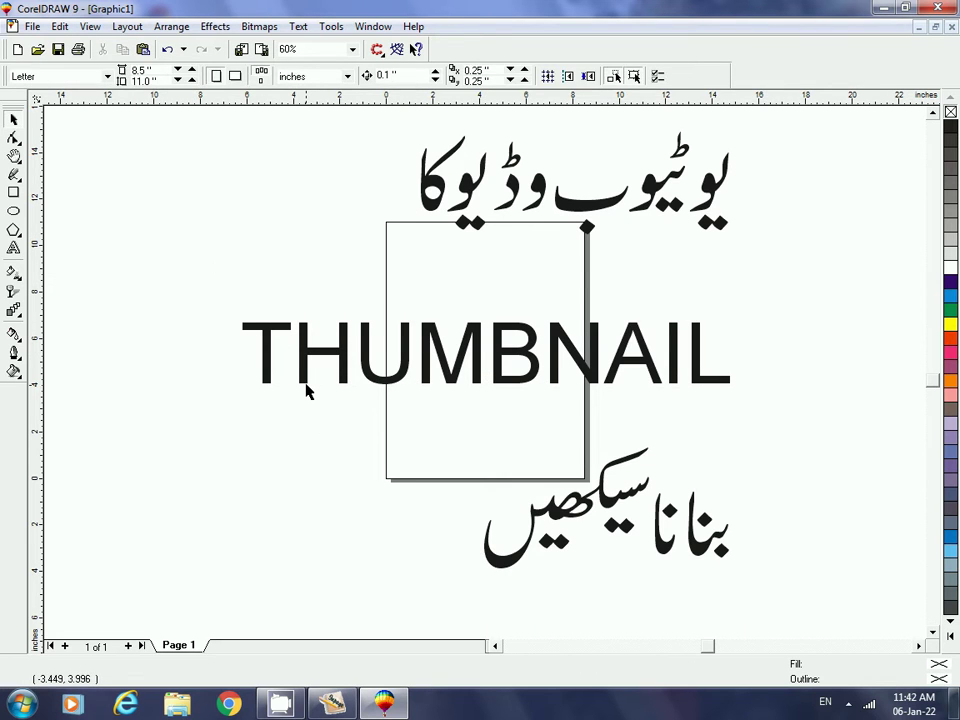
left_click(307, 392)
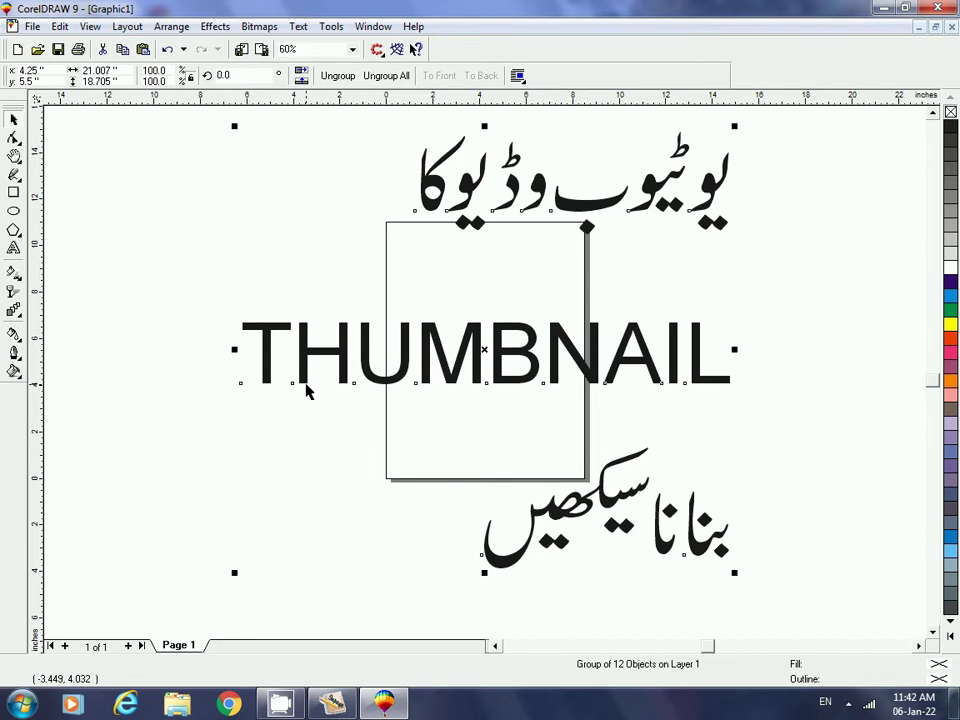
Scale the text group down to about a fifth and move it to the page's upper right.
mouse_move(234, 573)
left_mouse_down()
mouse_move(353, 445)
mouse_move(585, 260)
left_mouse_up()
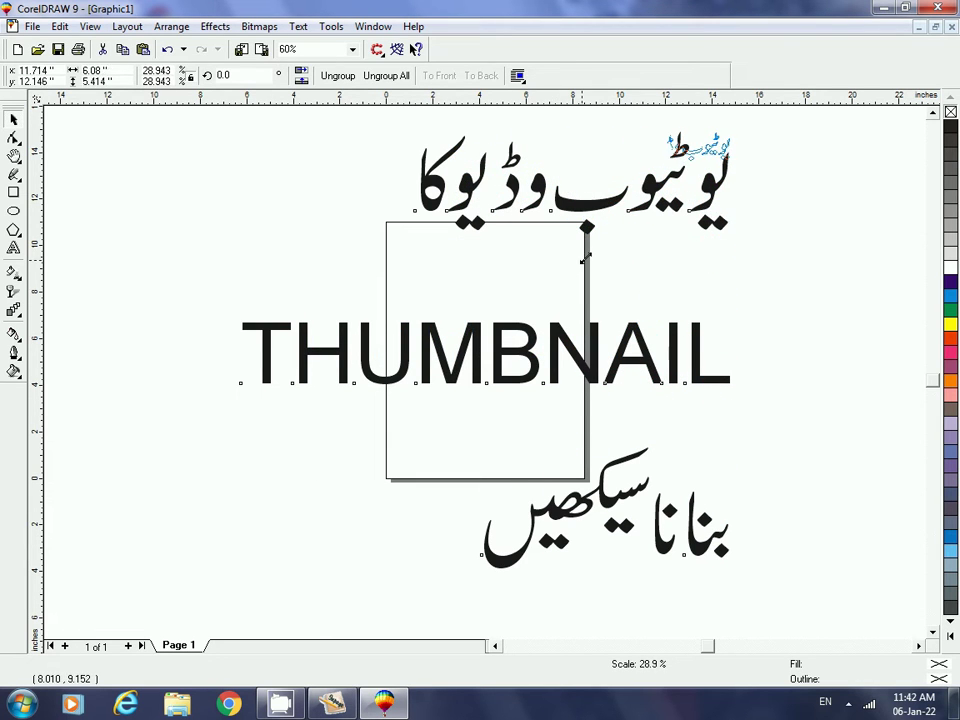
left_click_drag(585, 260, 623, 226)
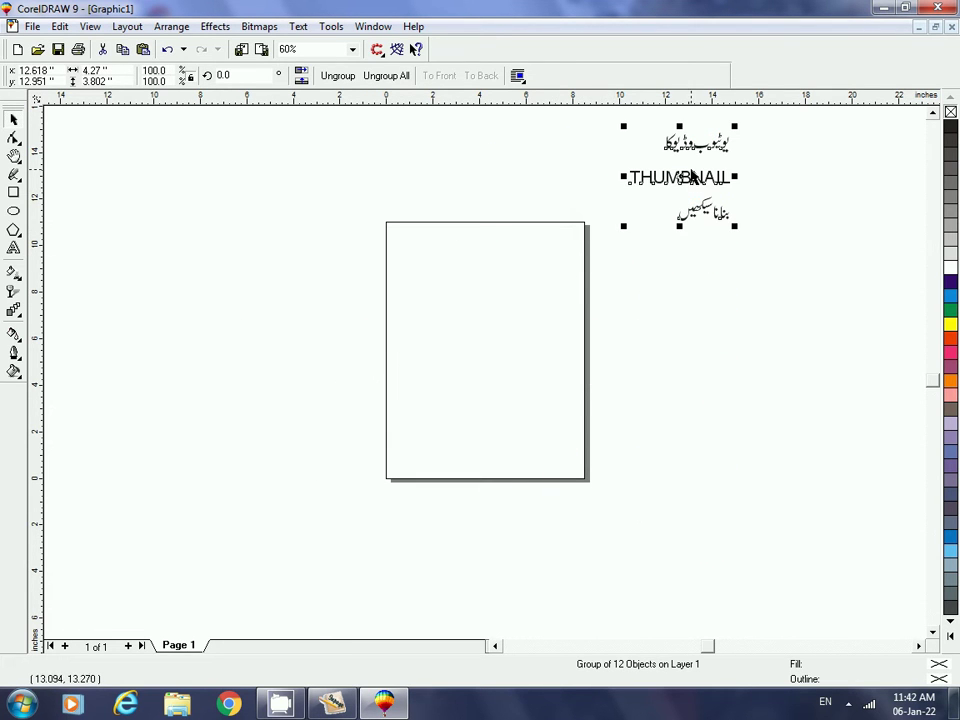
left_click(640, 264)
mouse_move(643, 182)
left_mouse_down()
mouse_move(591, 306)
mouse_move(519, 323)
mouse_move(529, 321)
left_mouse_up()
left_click(426, 429)
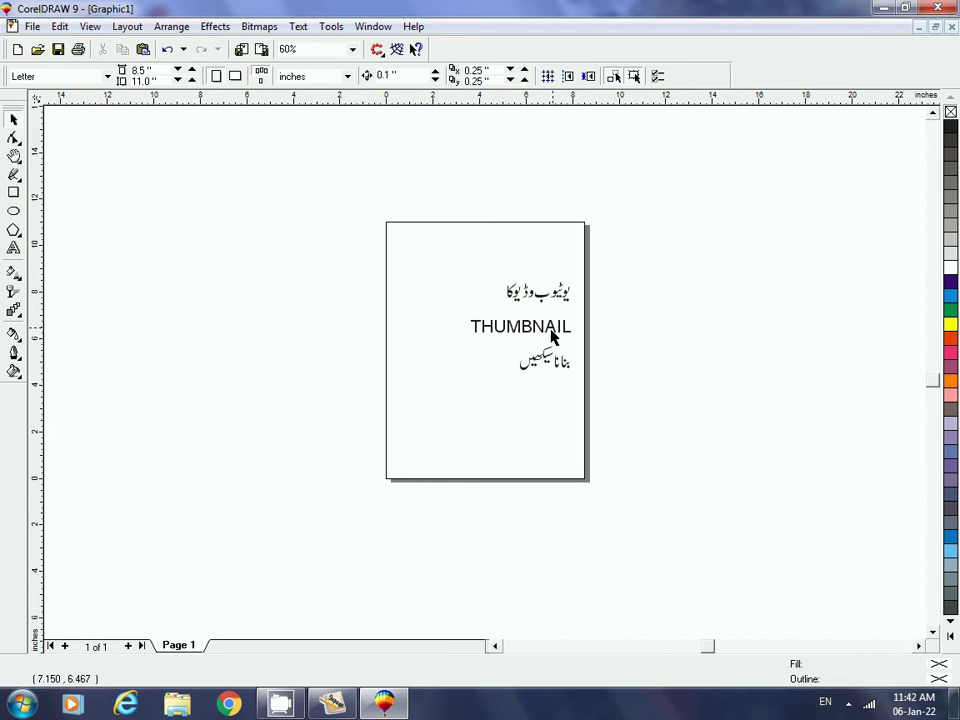
left_click(551, 339)
left_click(354, 394)
Draw a small rectangle at the page's top left.
left_click(13, 192)
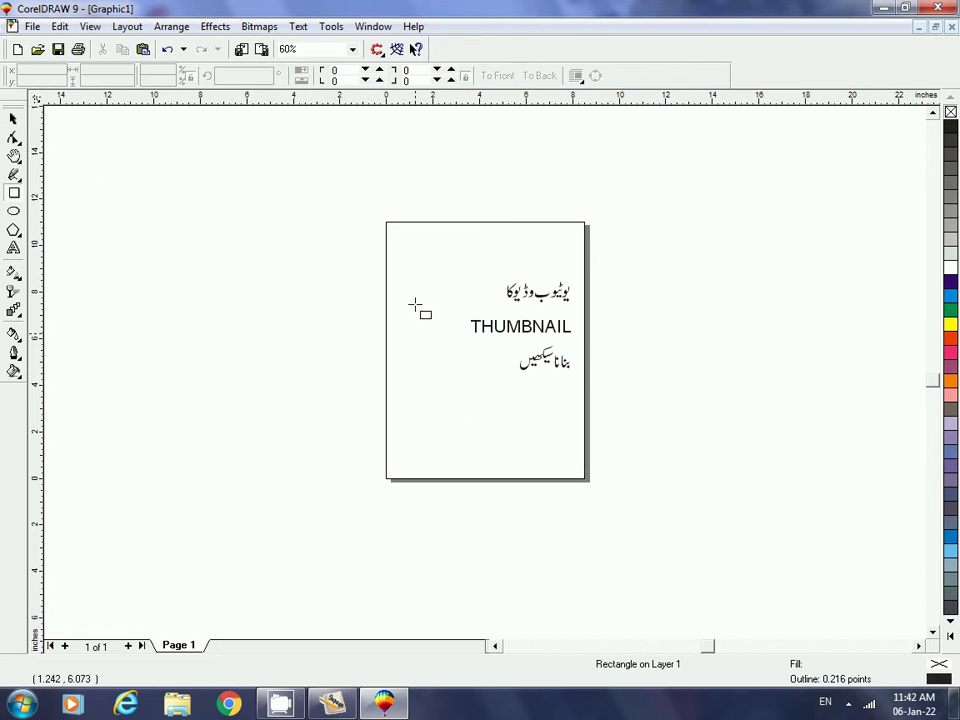
mouse_move(412, 260)
left_mouse_down()
mouse_move(456, 334)
mouse_move(471, 315)
mouse_move(464, 306)
left_mouse_up()
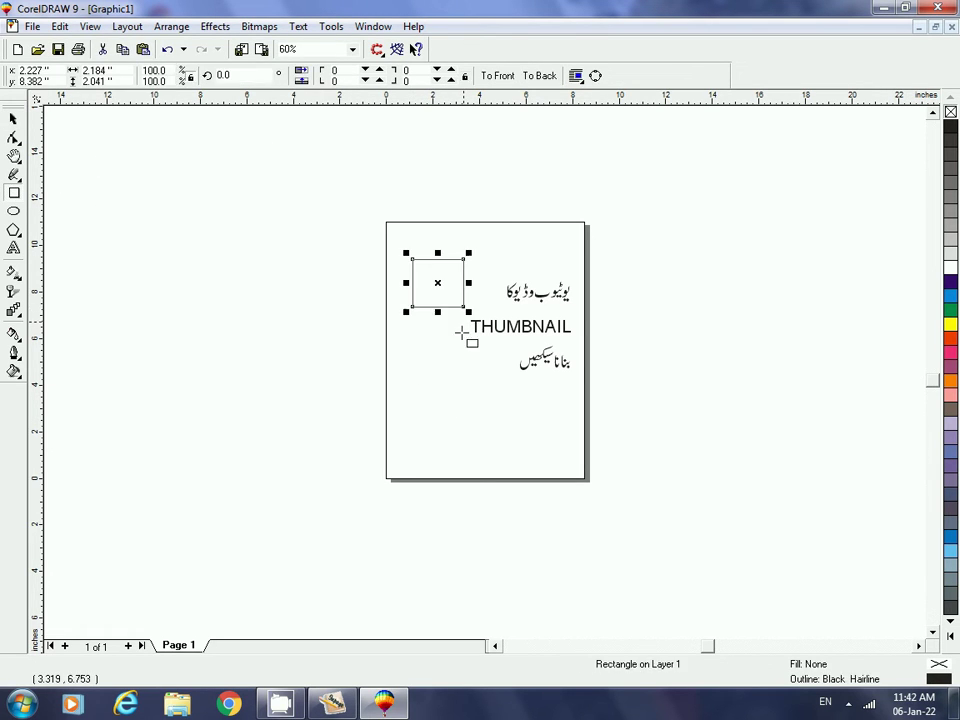
left_click(13, 118)
left_click(139, 294)
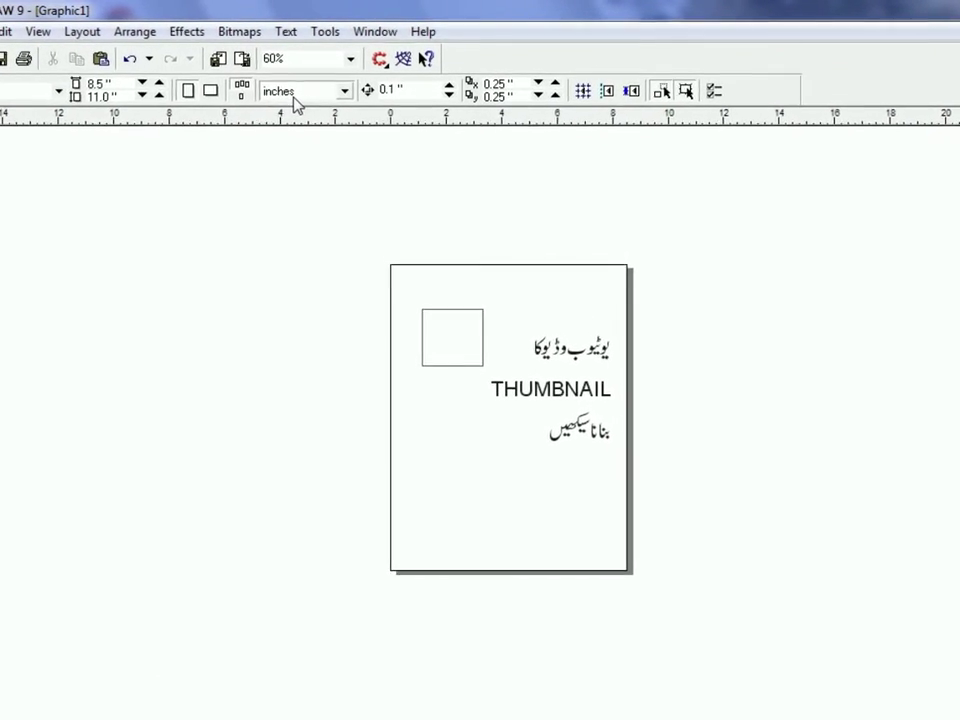
Change the measurement units to pixels and select the small rectangle.
left_click(290, 101)
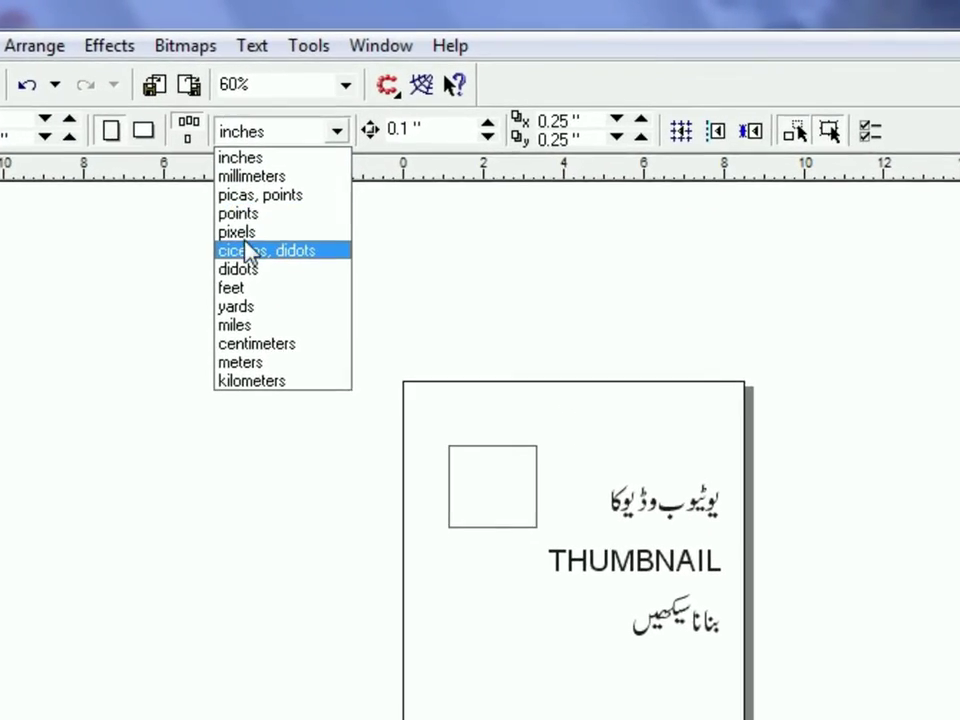
left_click(249, 240)
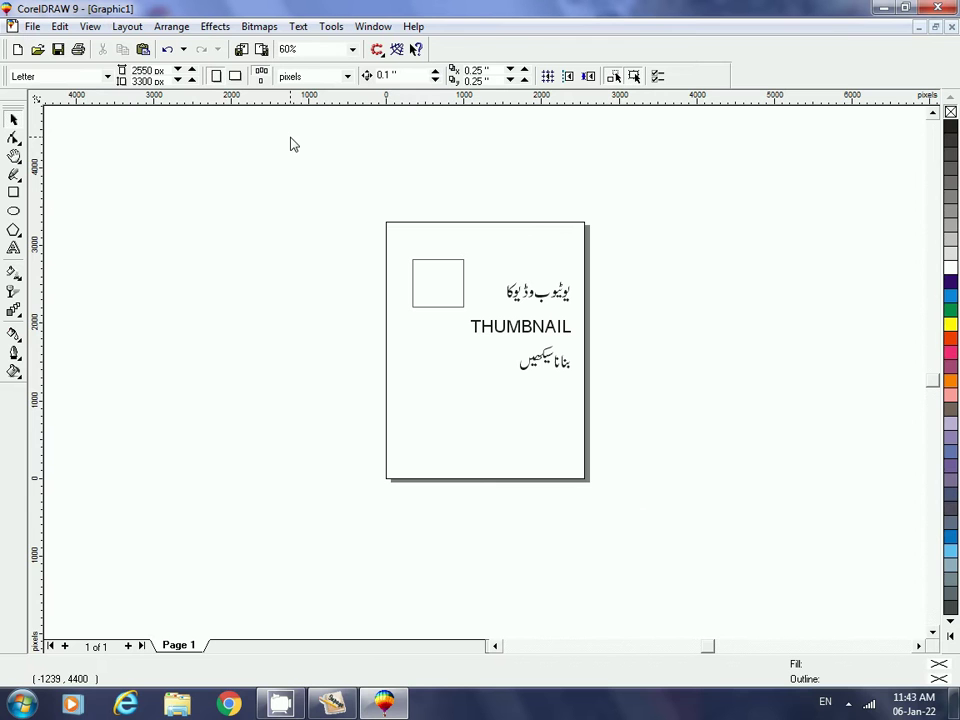
left_click(420, 306)
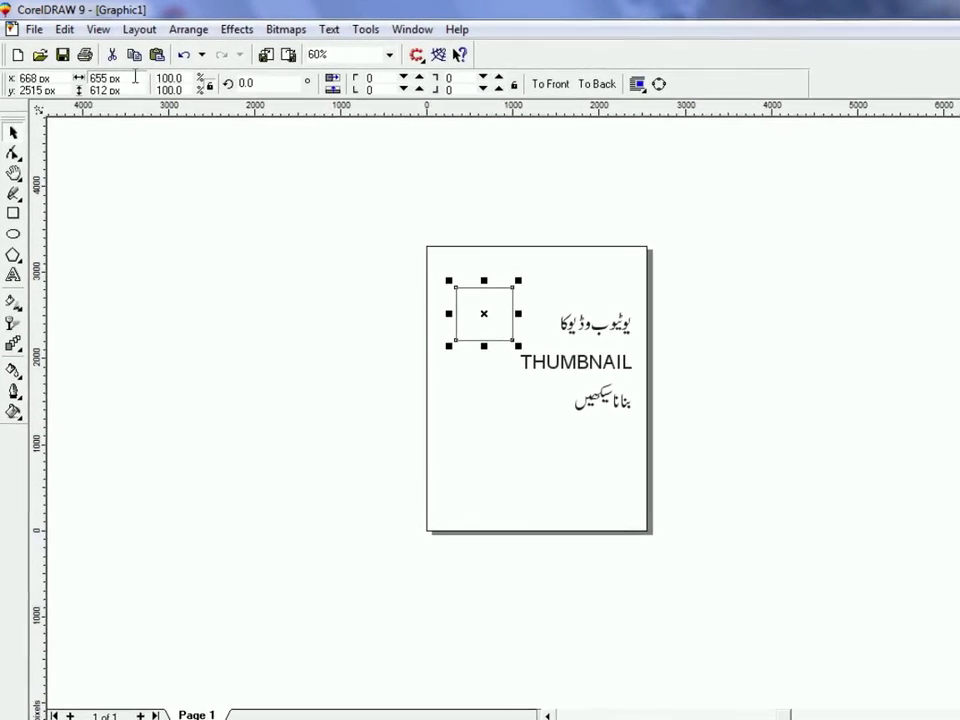
Resize the rectangle to 1280 × 720 px using the property bar width and height fields.
double_click(128, 76)
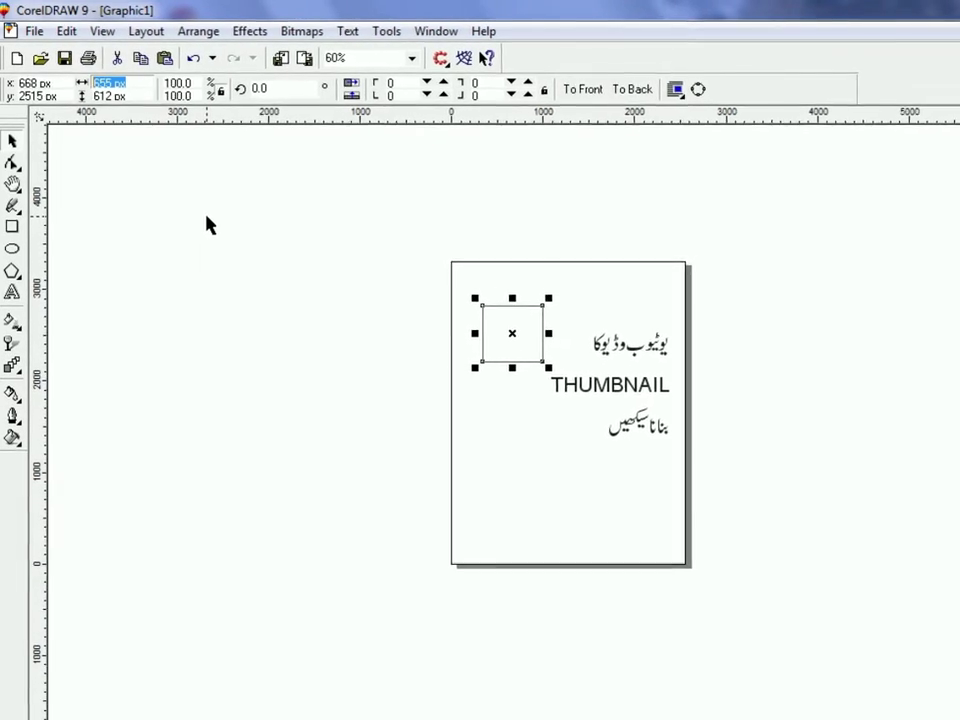
type("12")
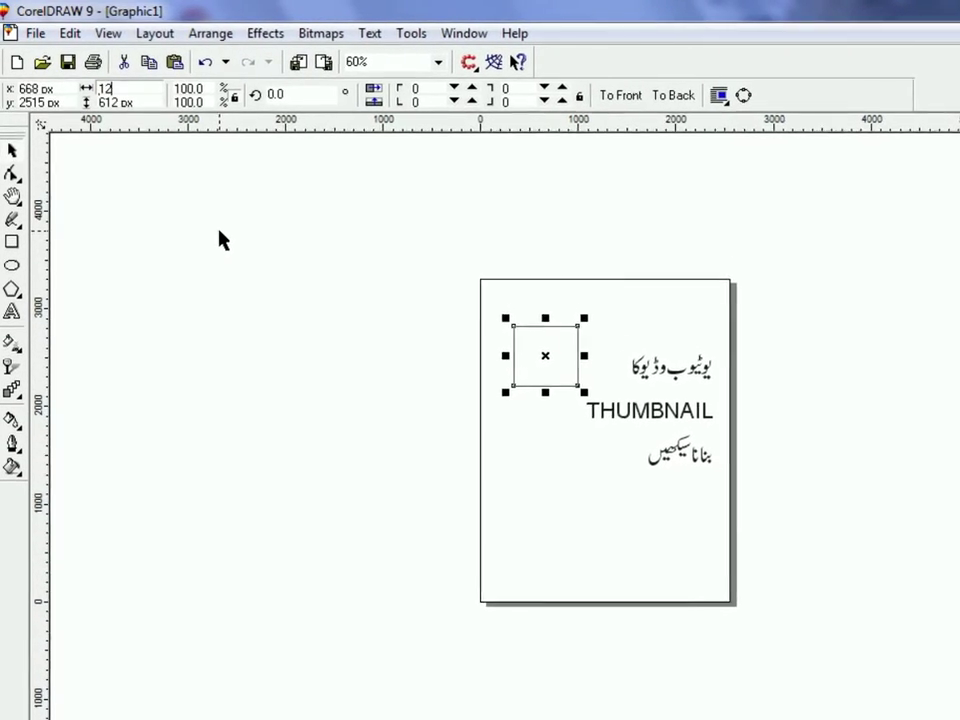
type("80")
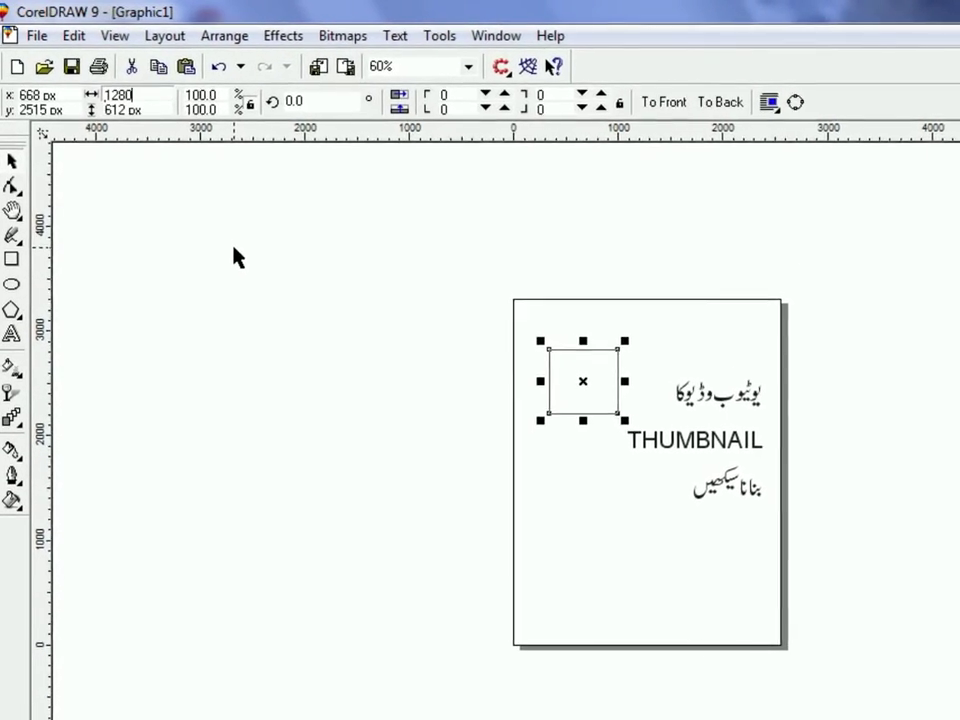
key("Tab")
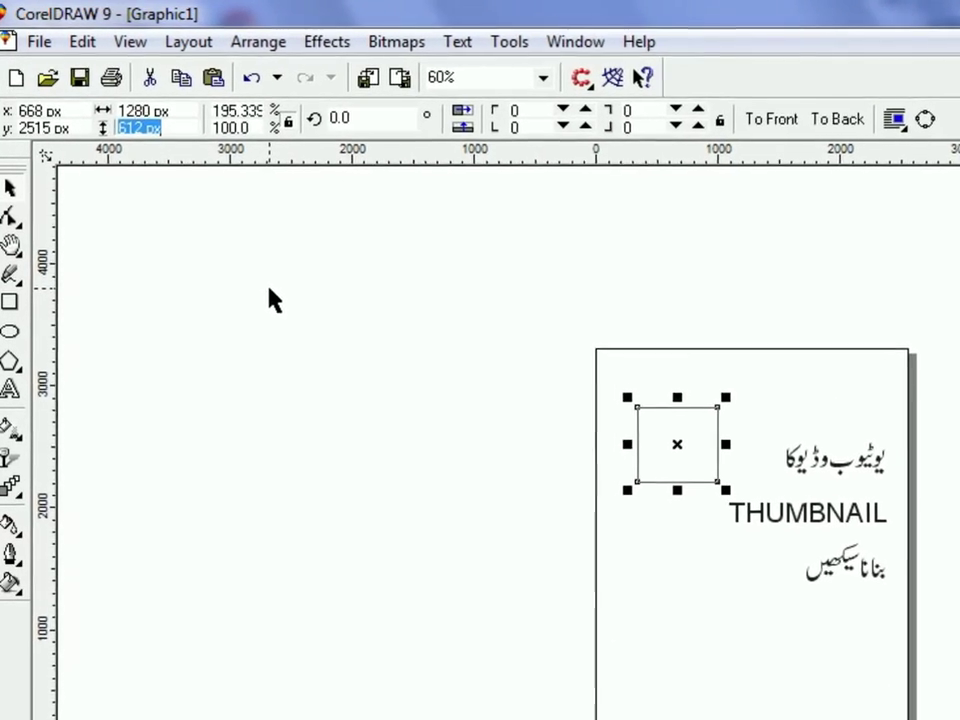
type("720")
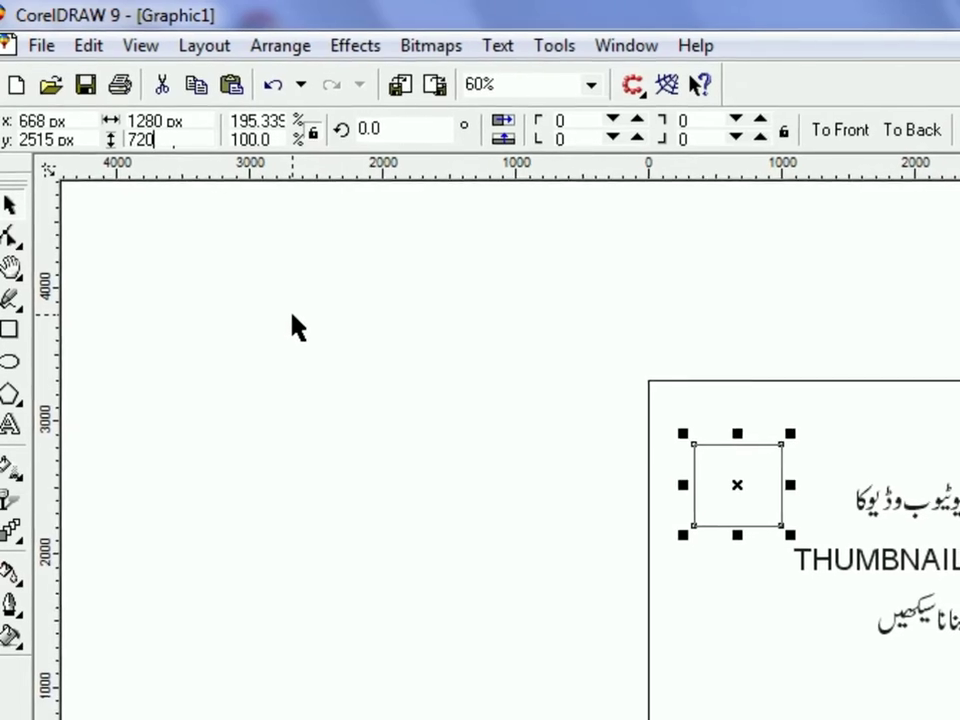
key("Return")
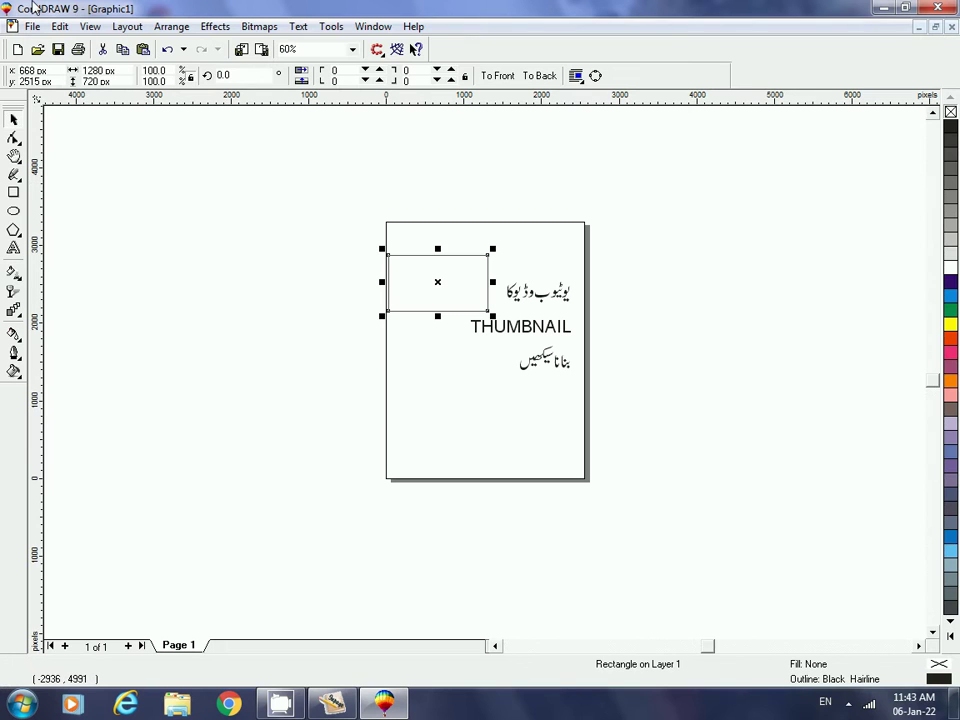
left_click(399, 381)
Move the text group onto the 1280 × 720 rectangle, shrink it to fit, and zoom to both.
left_click(424, 313)
left_click(421, 366)
left_click(415, 313)
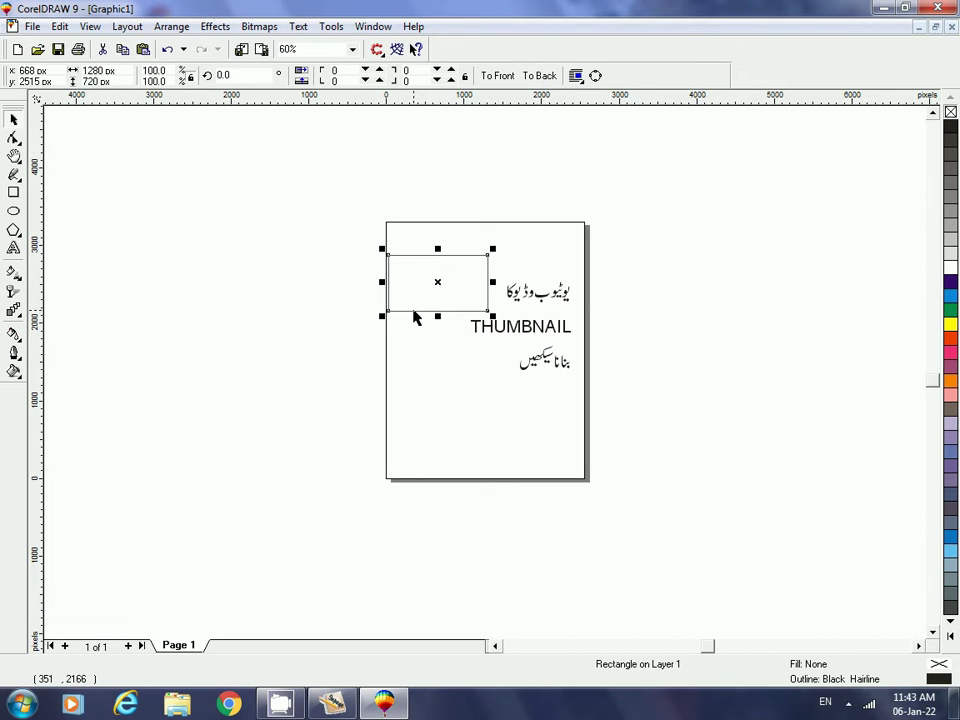
left_click(529, 333)
left_click_drag(518, 329, 434, 308)
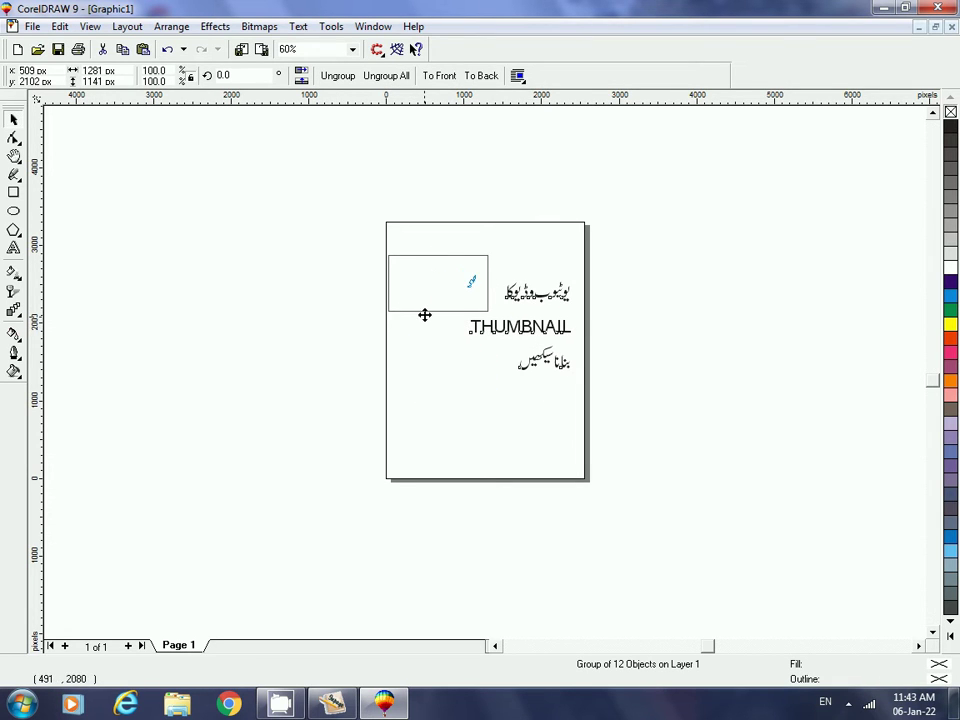
left_click_drag(434, 308, 434, 309)
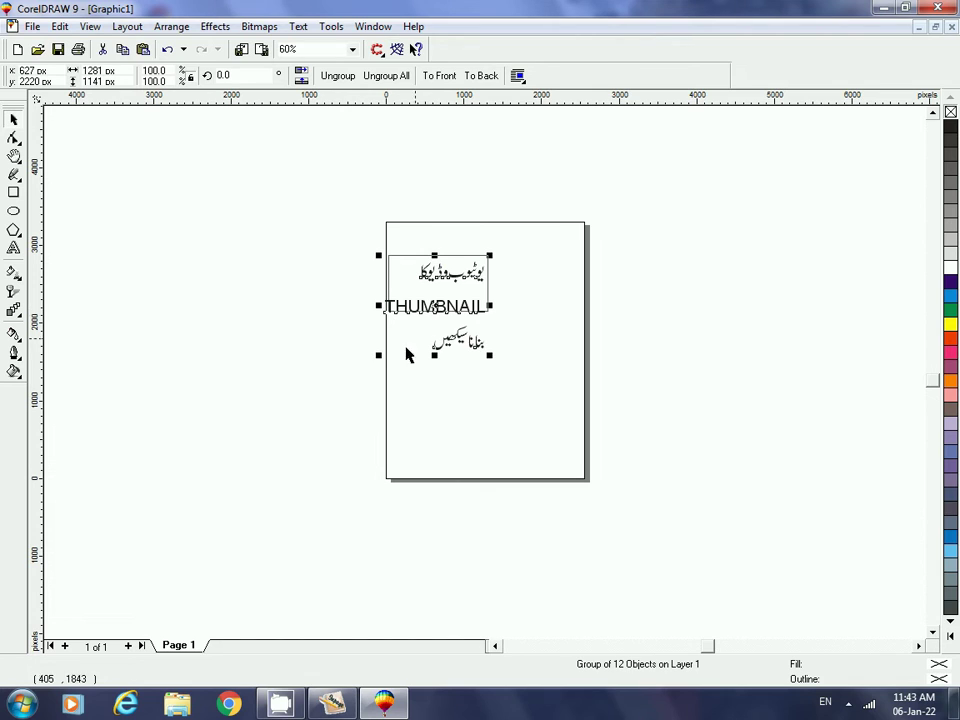
left_click_drag(378, 355, 425, 314)
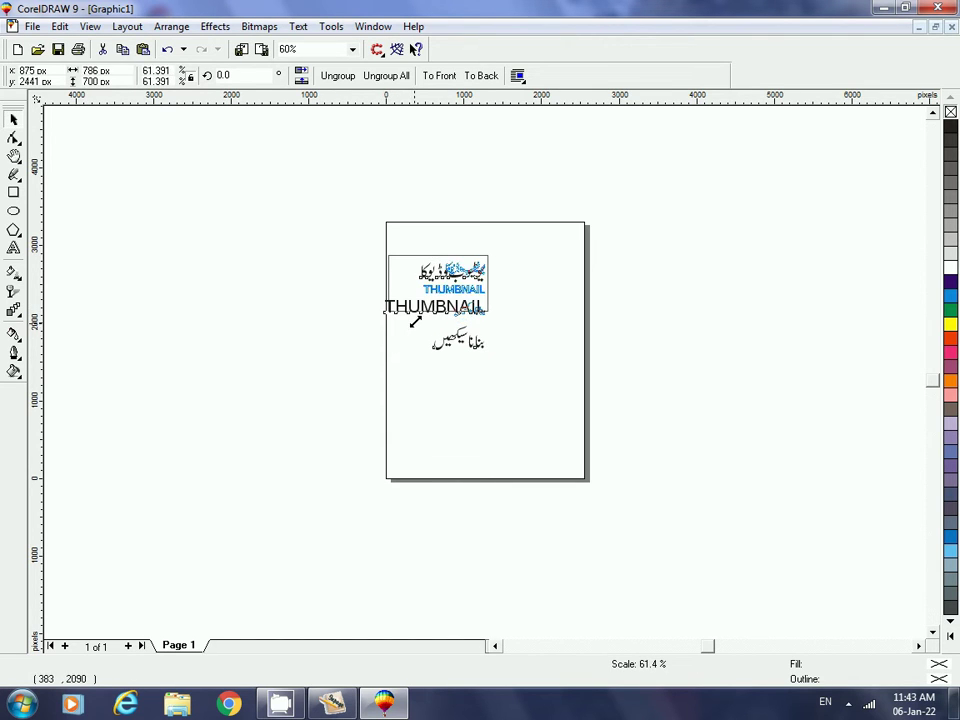
left_click(416, 366)
left_click_drag(356, 212, 558, 403)
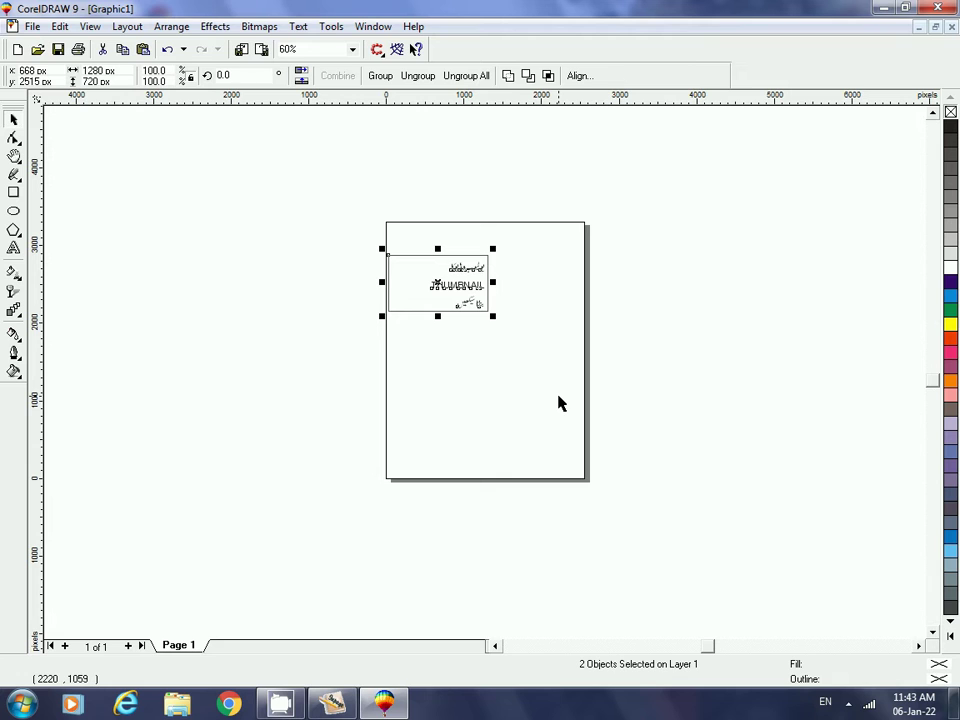
key("shift+F2")
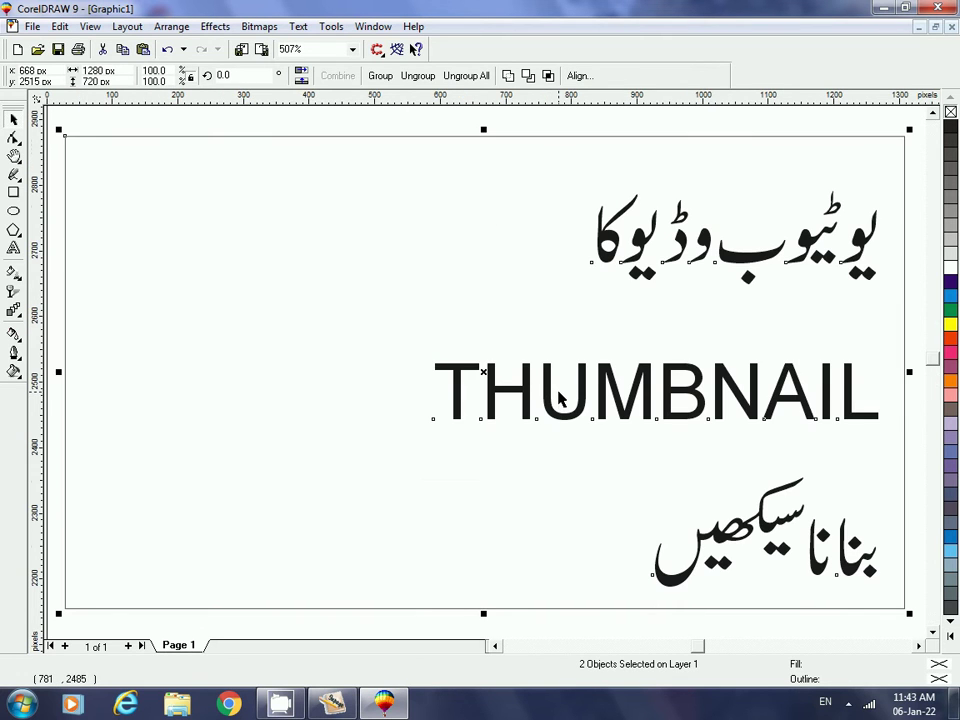
Nudge the text group up with the arrow keys so it sits along the rectangle's right side.
key("F3")
left_click(801, 298)
left_click(565, 318)
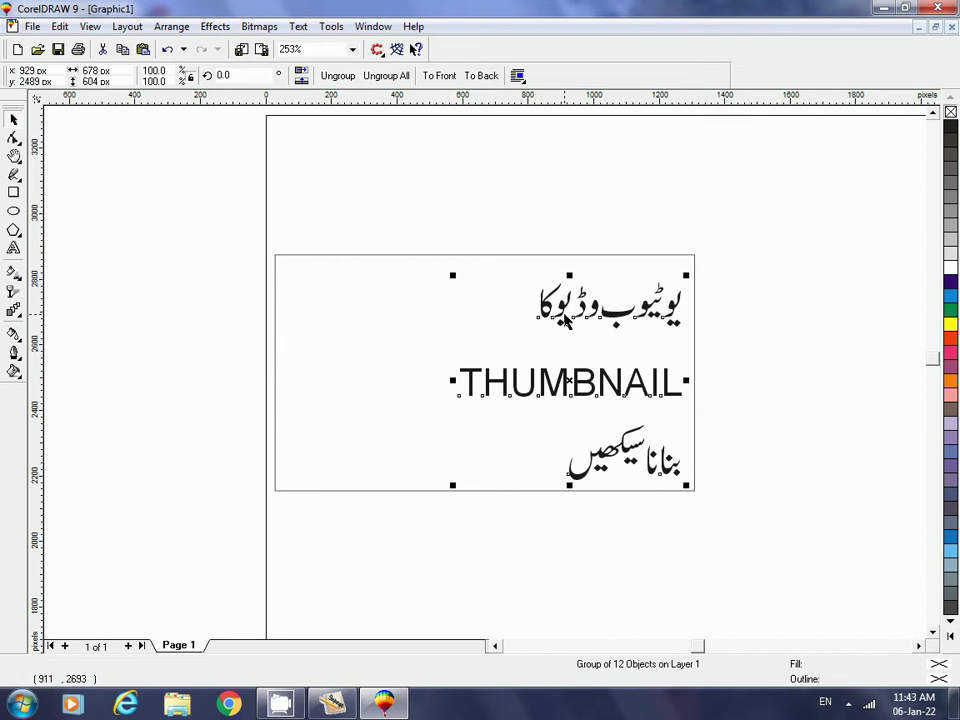
key("Up")
key("Left")
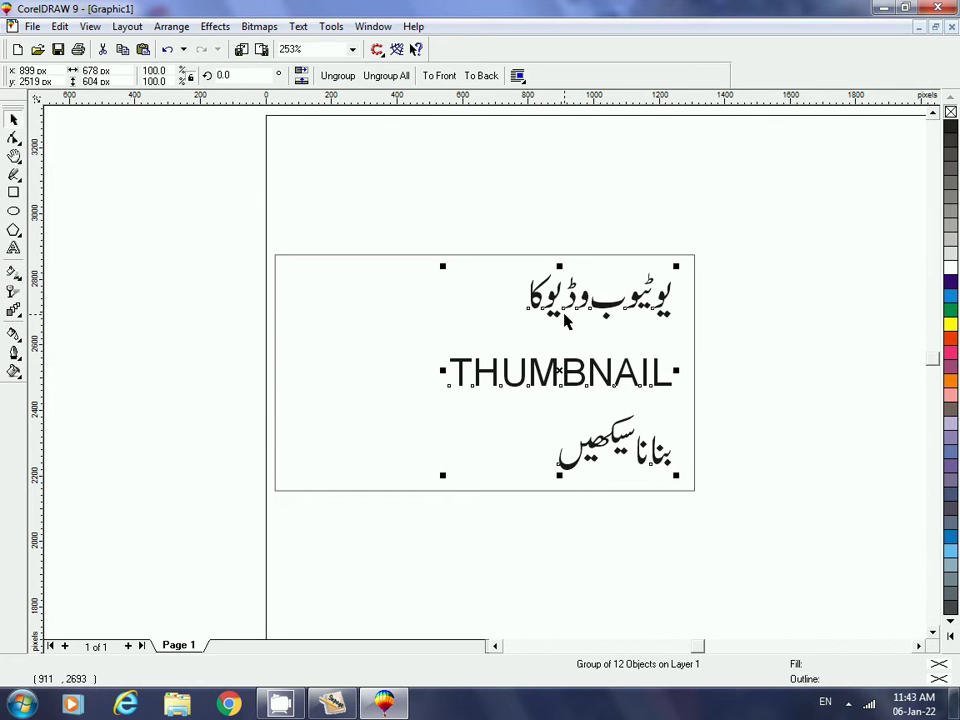
key("Right")
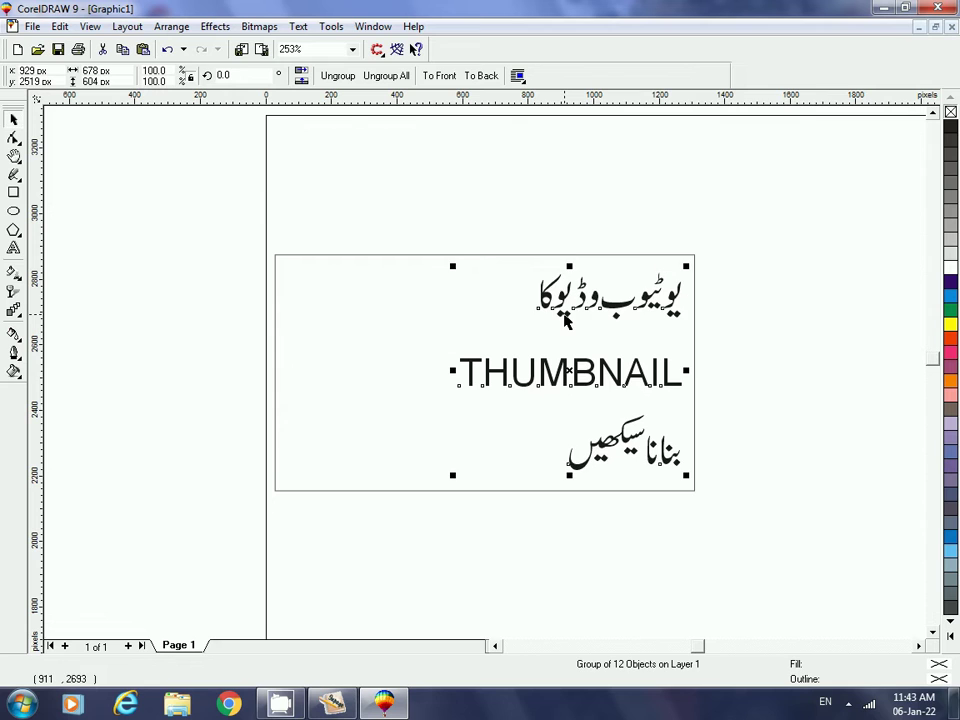
left_click(548, 175)
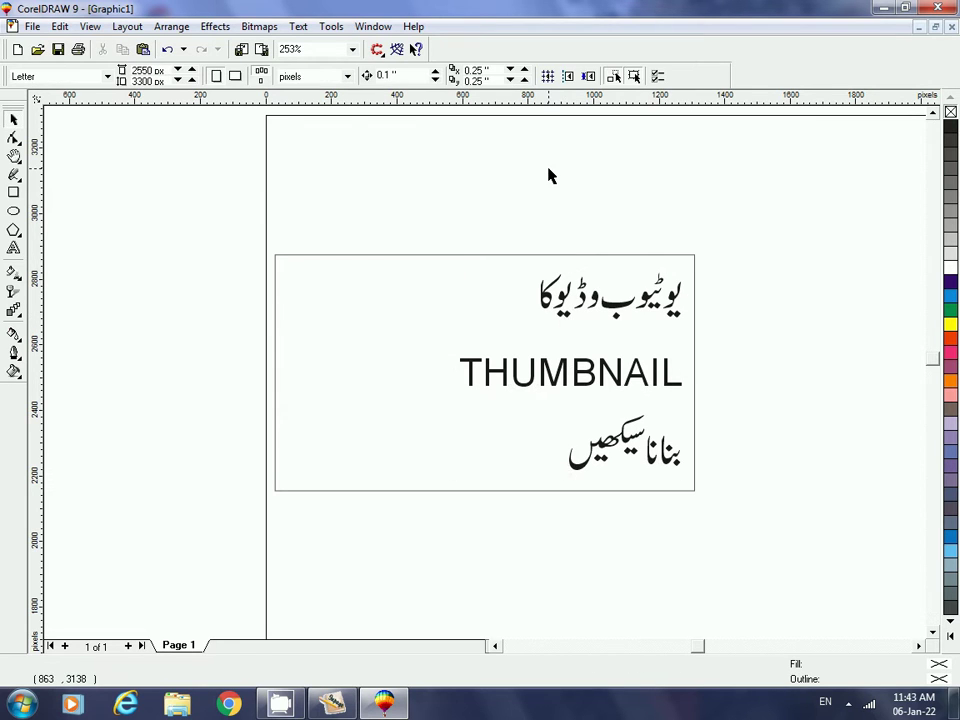
left_click(533, 255)
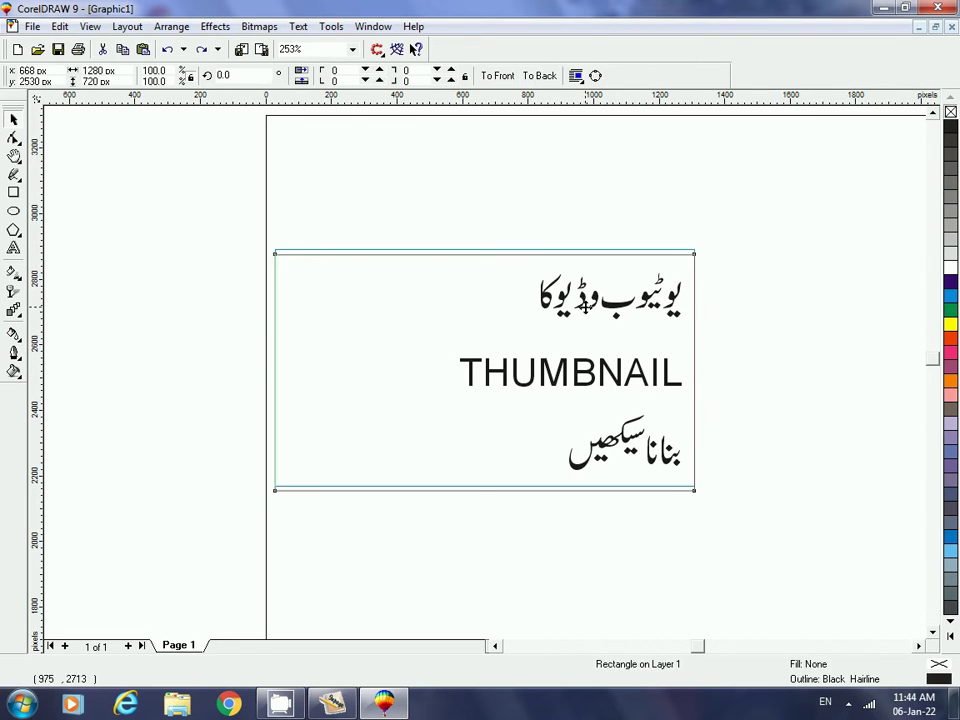
left_click(535, 197)
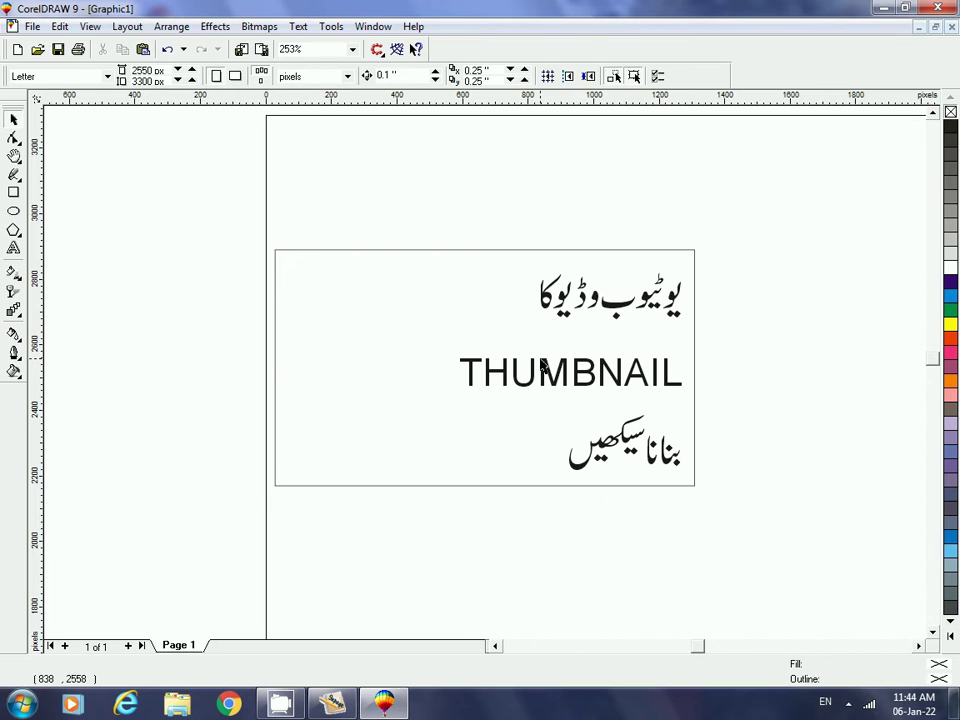
Shift the border rectangle slightly down and ungroup the Urdu and THUMBNAIL text.
left_click_drag(530, 250, 530, 255)
left_click(576, 370)
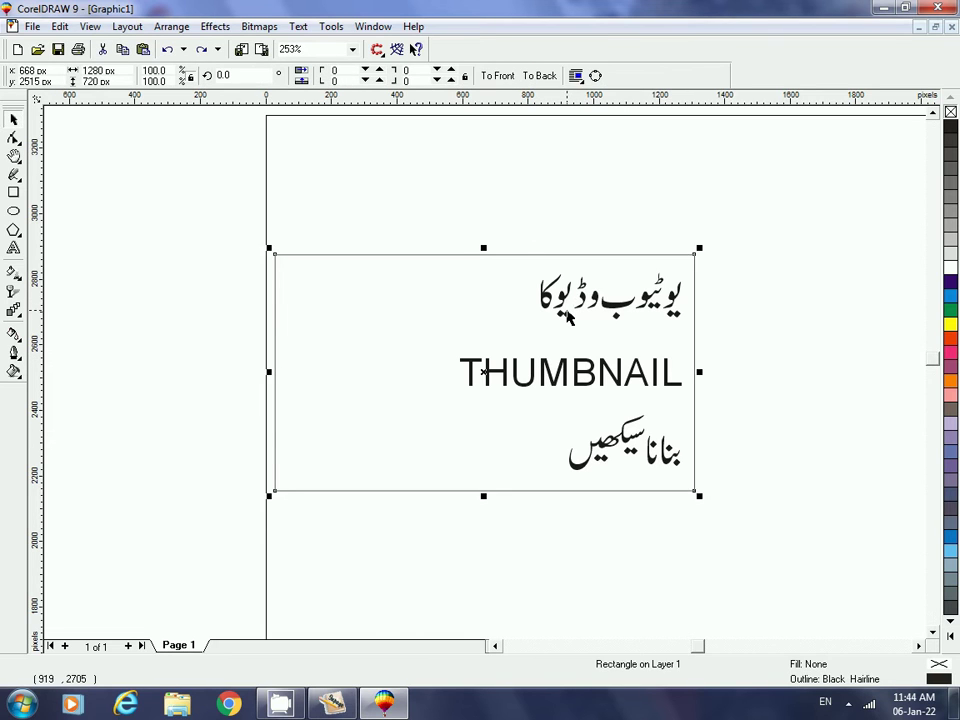
left_click(568, 314)
left_click(555, 199)
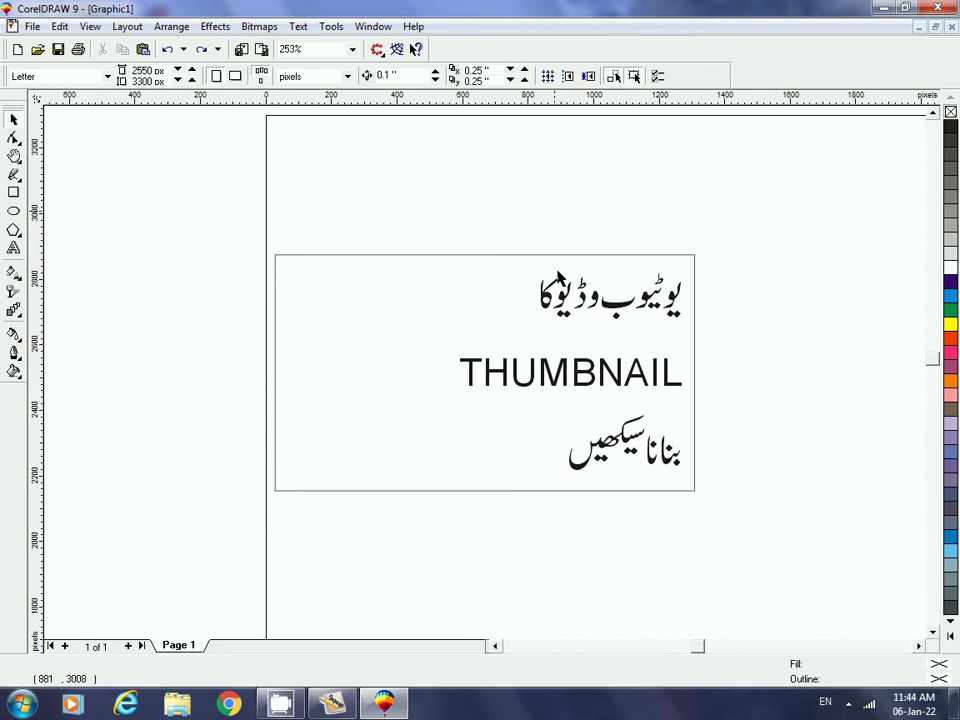
left_click(552, 388)
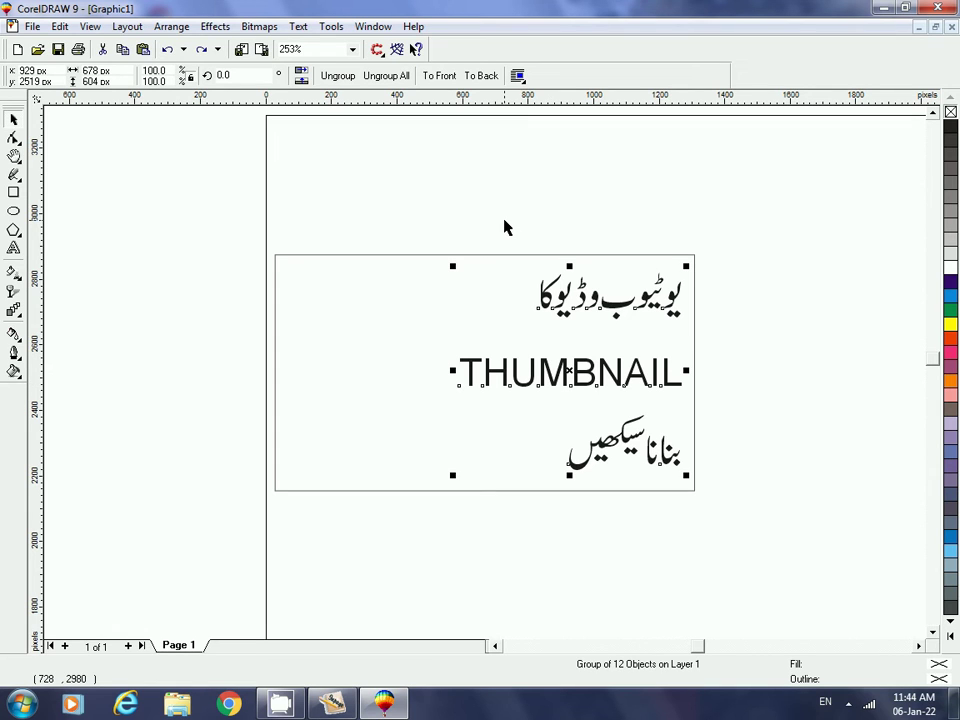
key("ctrl+u")
Nudge the top Urdu line's left-hand words and the word کا left to widen the spacing.
left_click(469, 180)
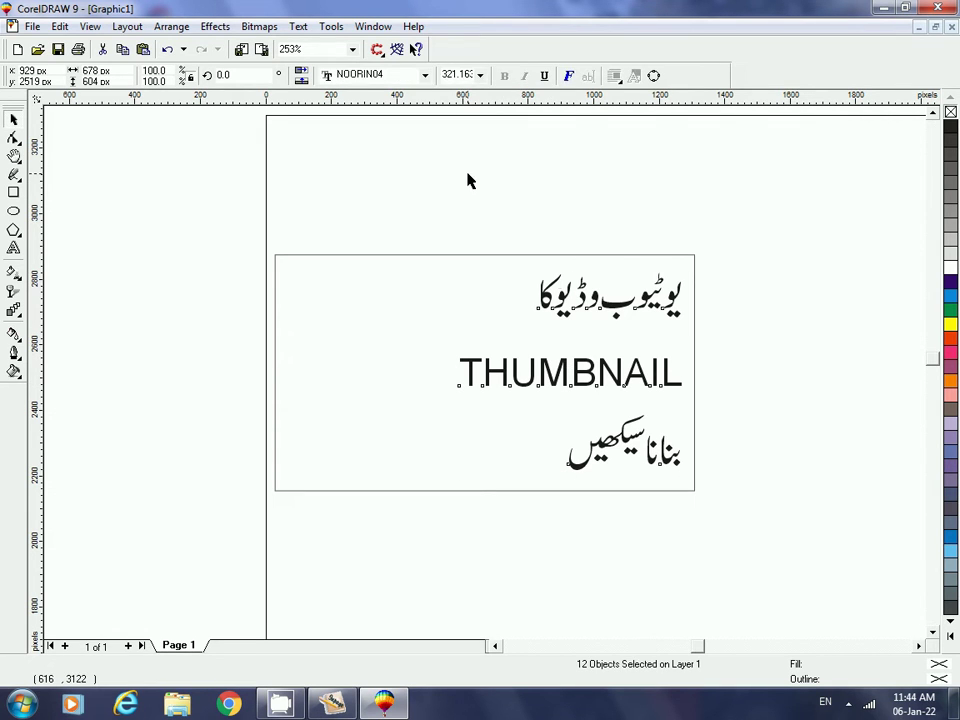
left_click(563, 307)
left_click(489, 223)
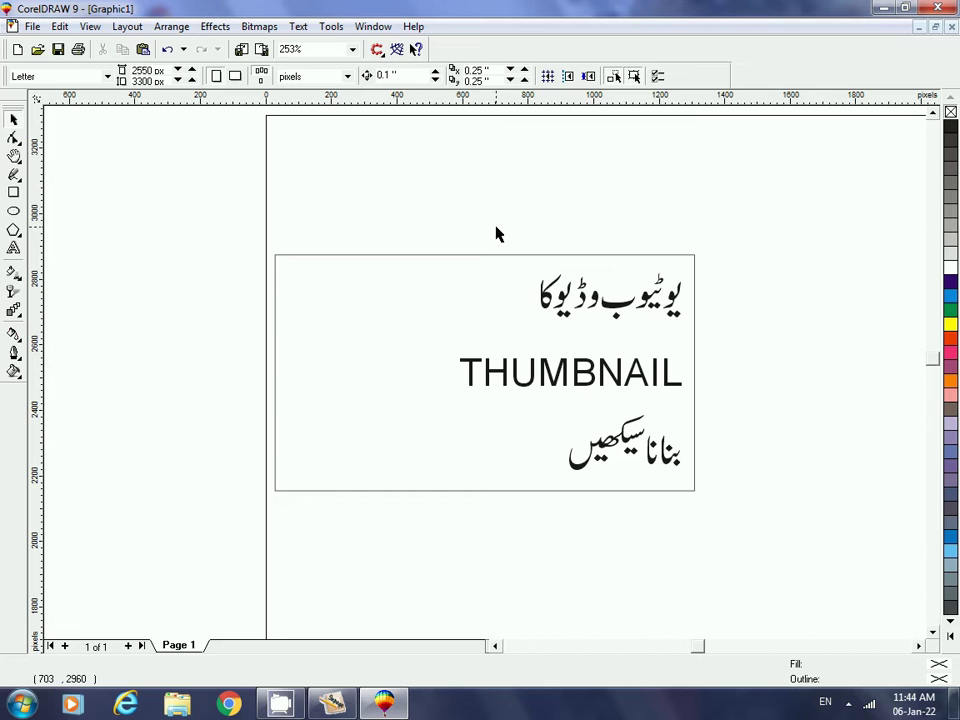
left_click_drag(455, 188, 724, 339)
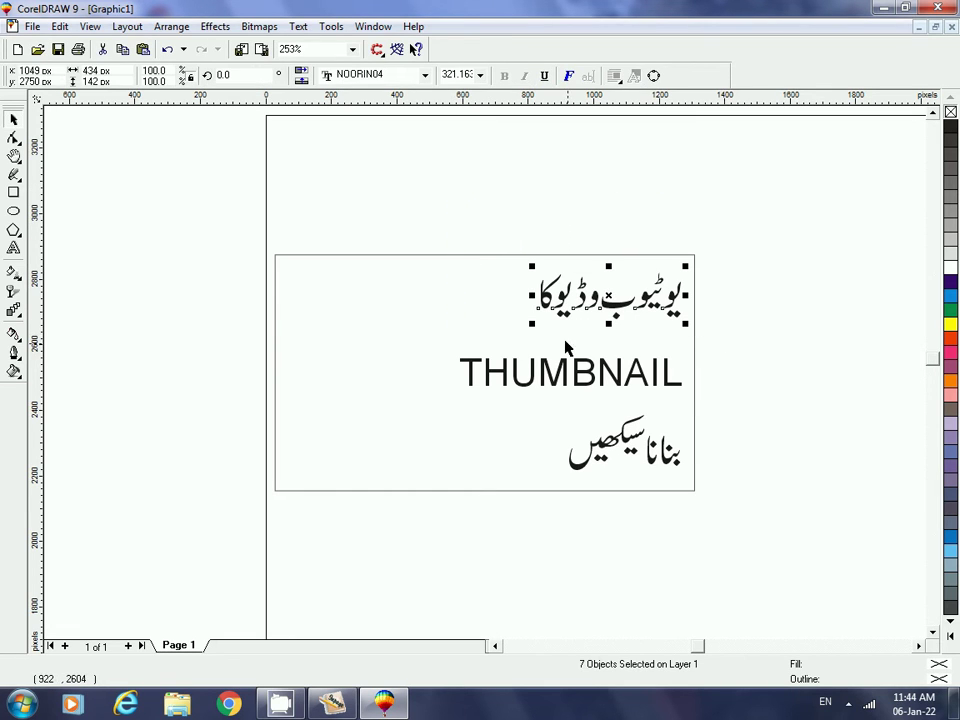
left_click(497, 251)
left_click_drag(488, 227, 604, 346)
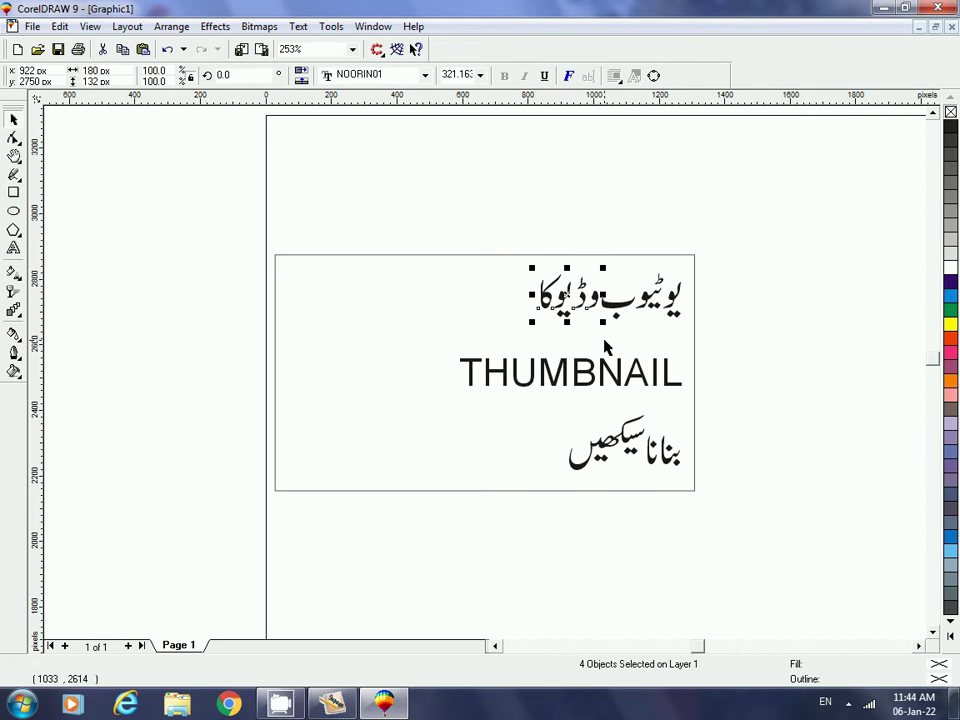
key("Left")
key("Left")
key("Left")
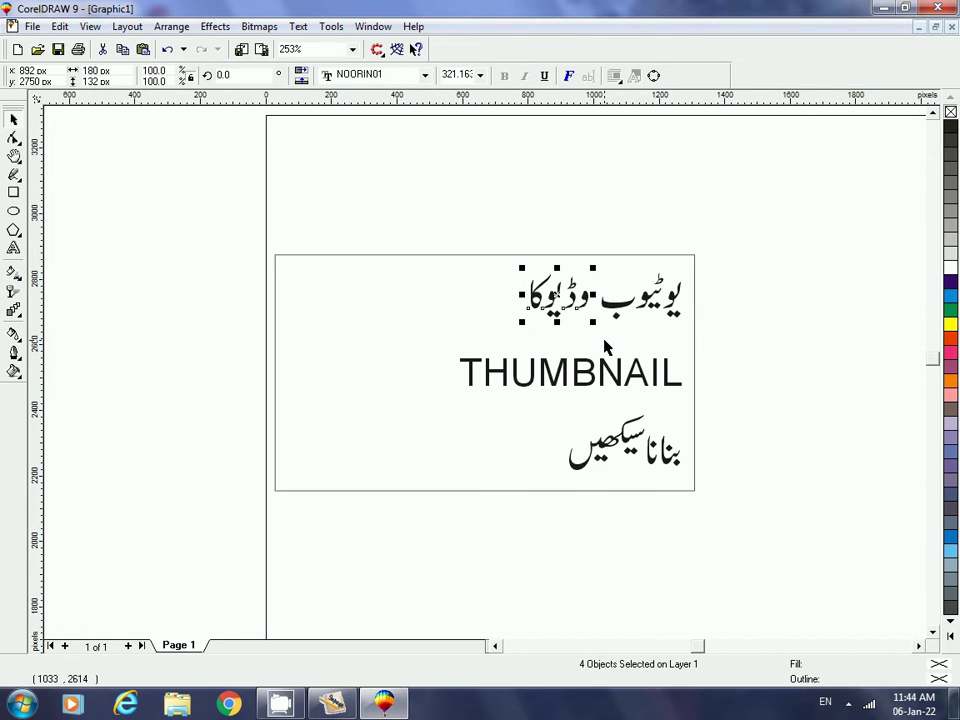
left_click(446, 214)
left_click_drag(456, 202, 548, 345)
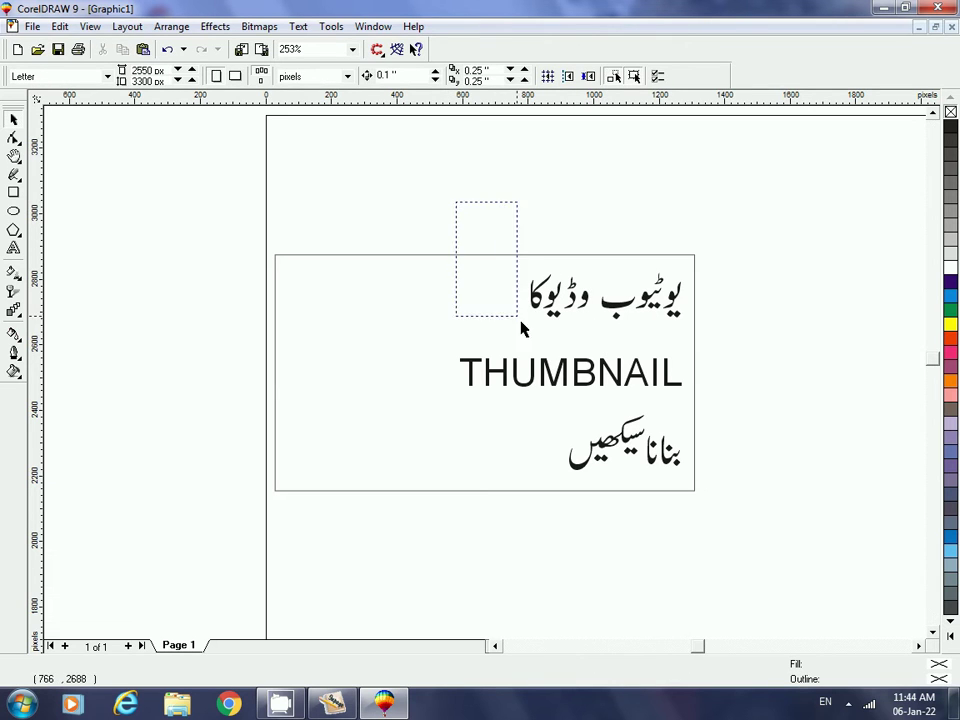
left_click(536, 310)
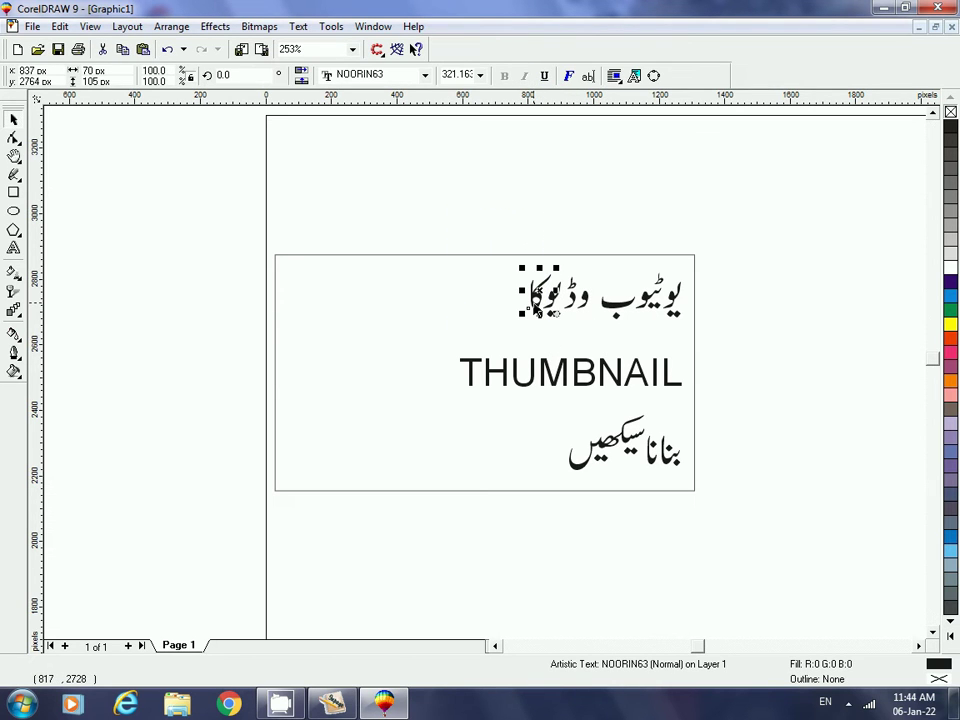
key("Left")
key("Left")
key("Left")
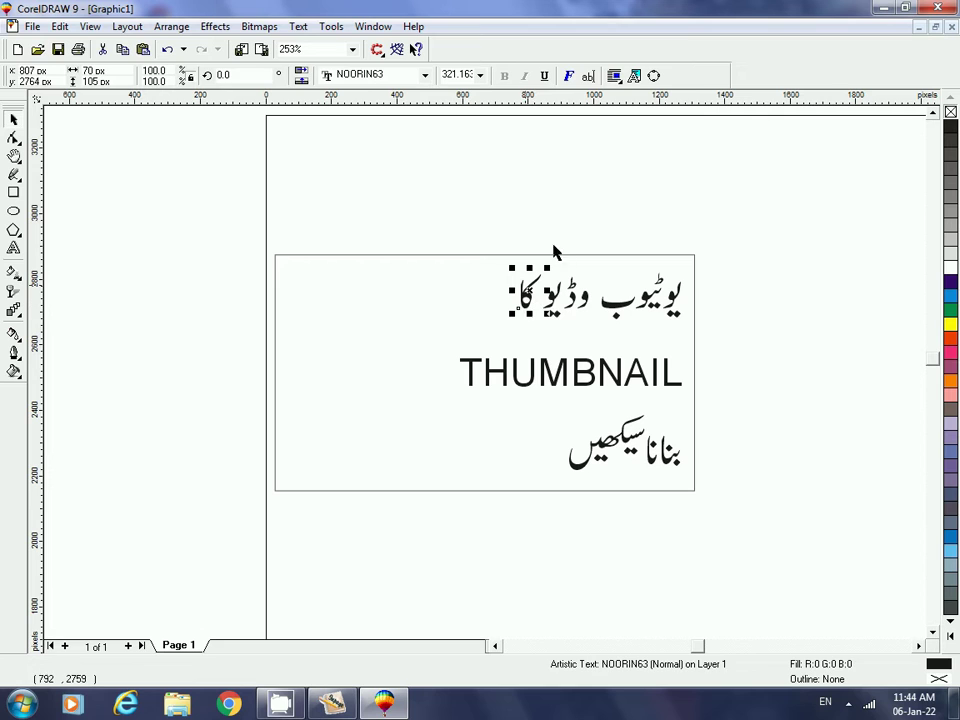
Regroup the top Urdu line and enlarge it leftward to about 657 × 189 px.
left_click(553, 249)
mouse_move(477, 213)
left_mouse_down()
mouse_move(520, 258)
mouse_move(748, 343)
left_mouse_up()
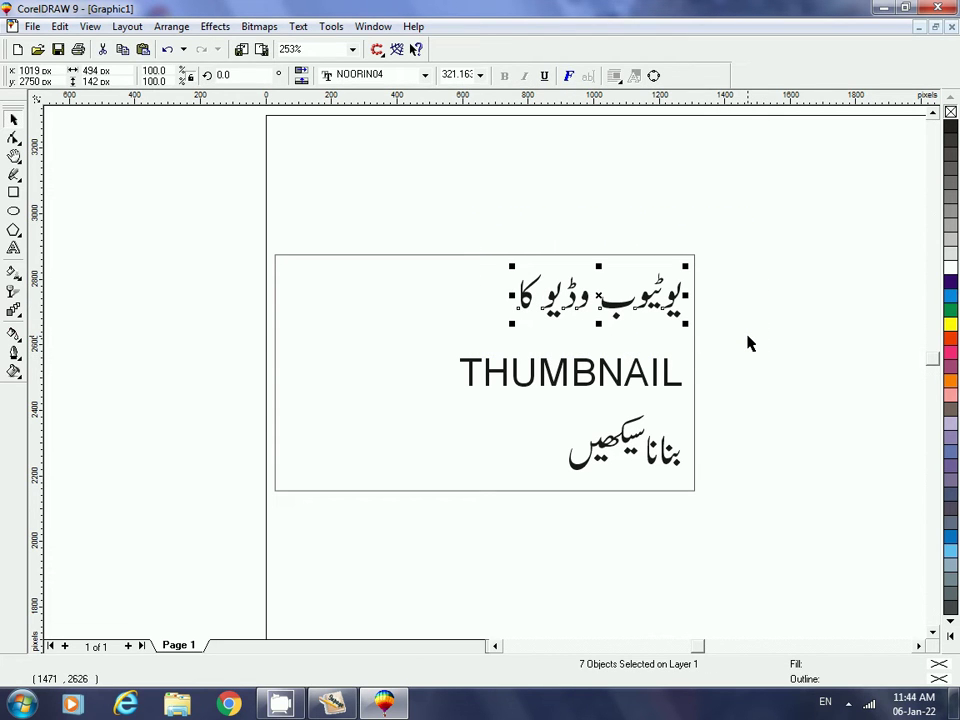
key("ctrl+g")
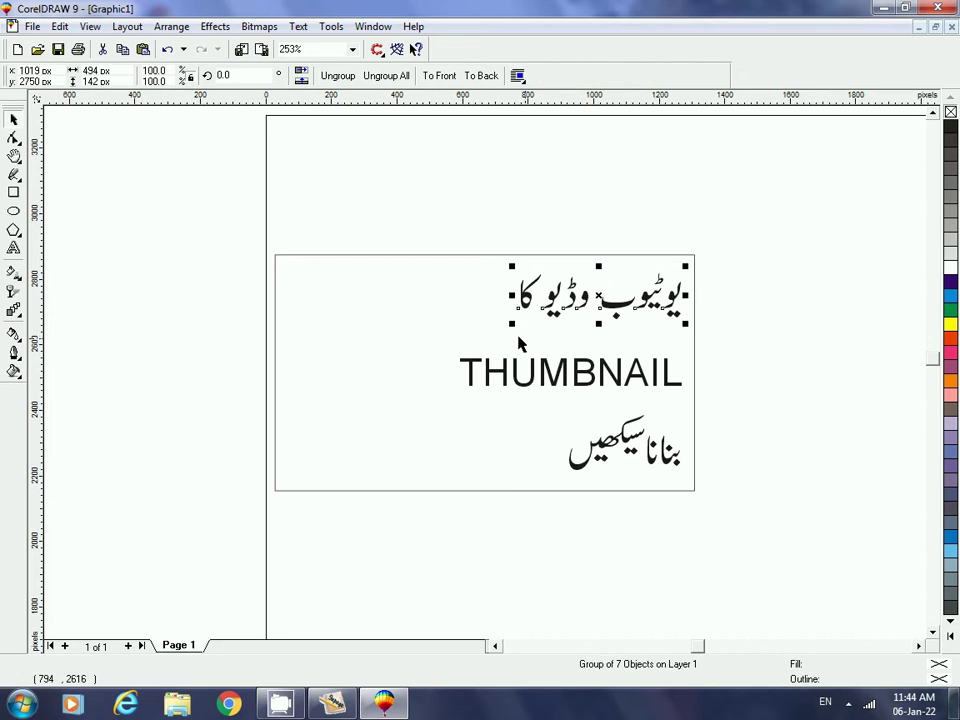
left_click_drag(513, 328, 462, 352)
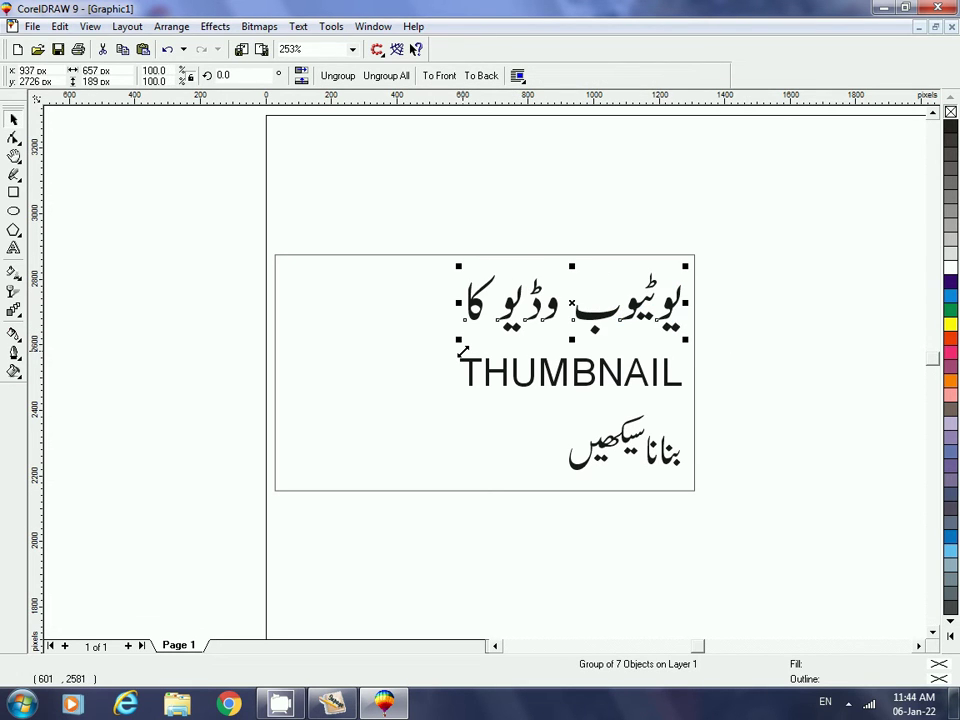
Set the THUMBNAIL text in the Arial Black font.
left_click(513, 167)
left_click(549, 379)
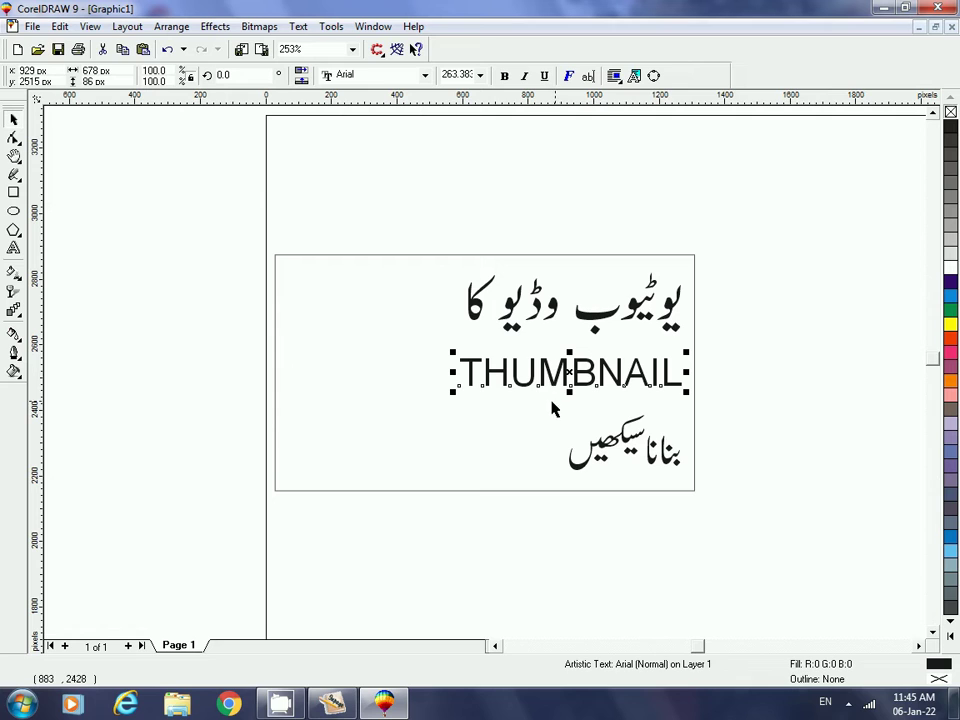
left_click(379, 77)
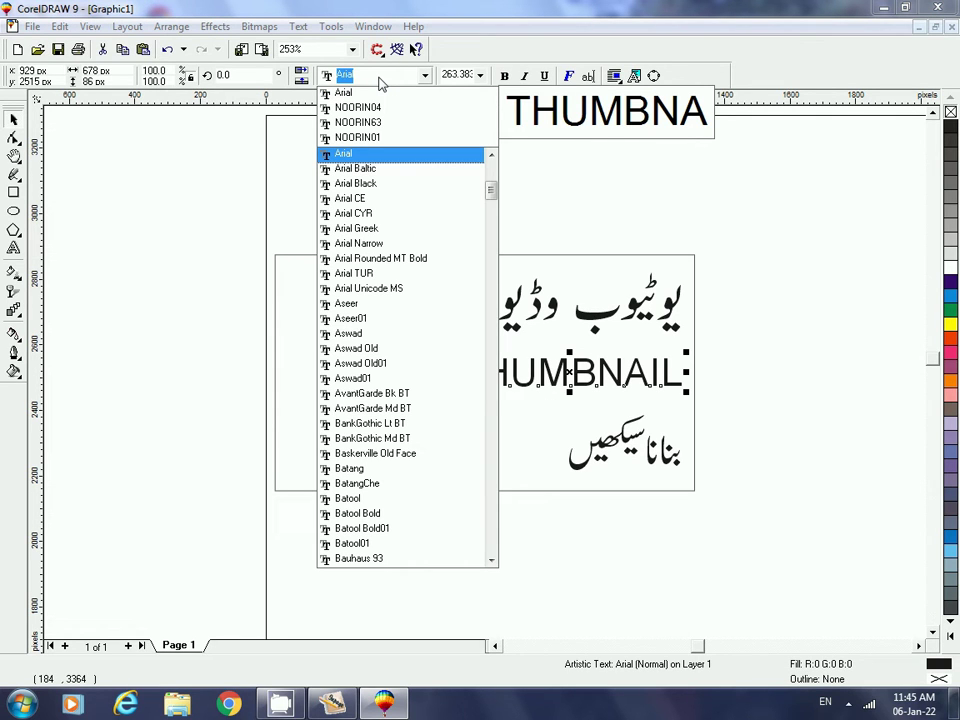
type("Arial")
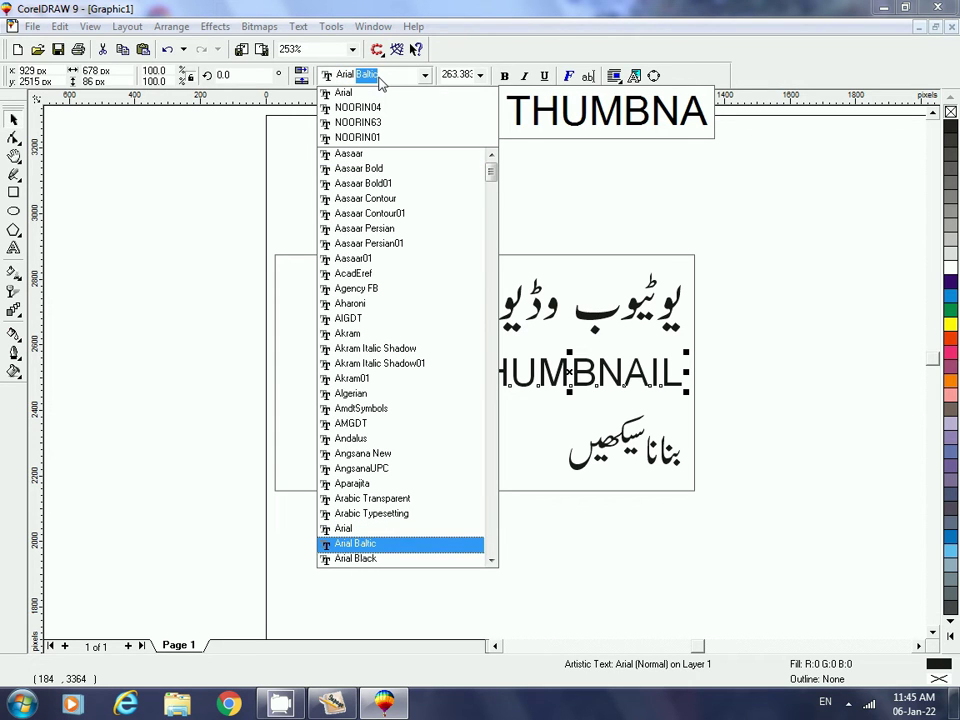
key("Down")
key("Return")
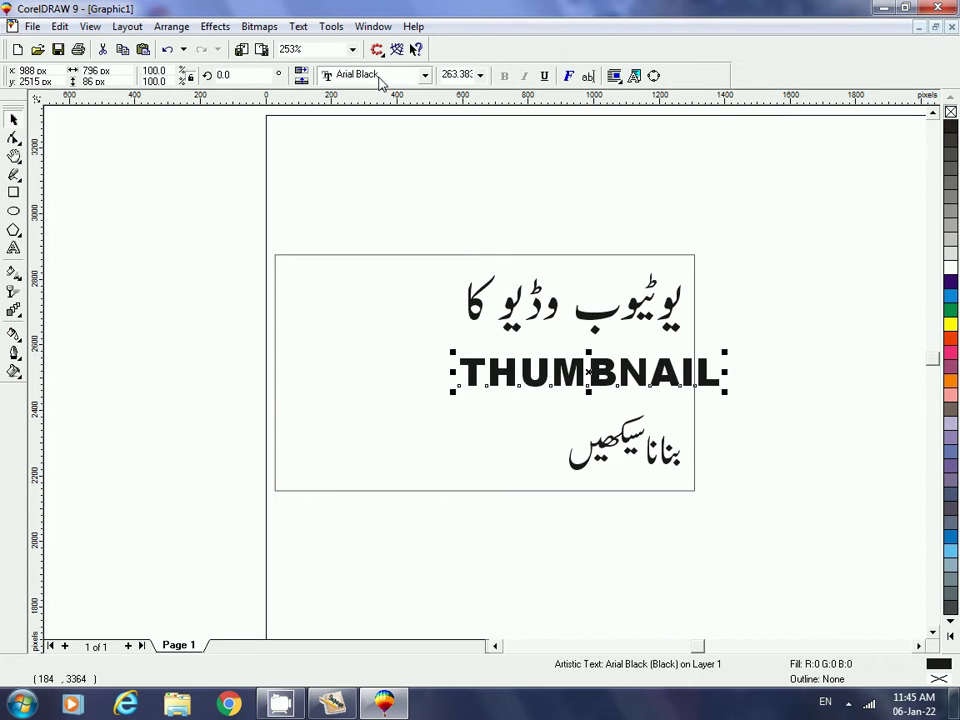
Scale THUMBNAIL and stretch it taller to about 665 × 142 px inside the frame.
mouse_move(727, 391)
left_mouse_down()
mouse_move(628, 378)
mouse_move(693, 393)
left_mouse_up()
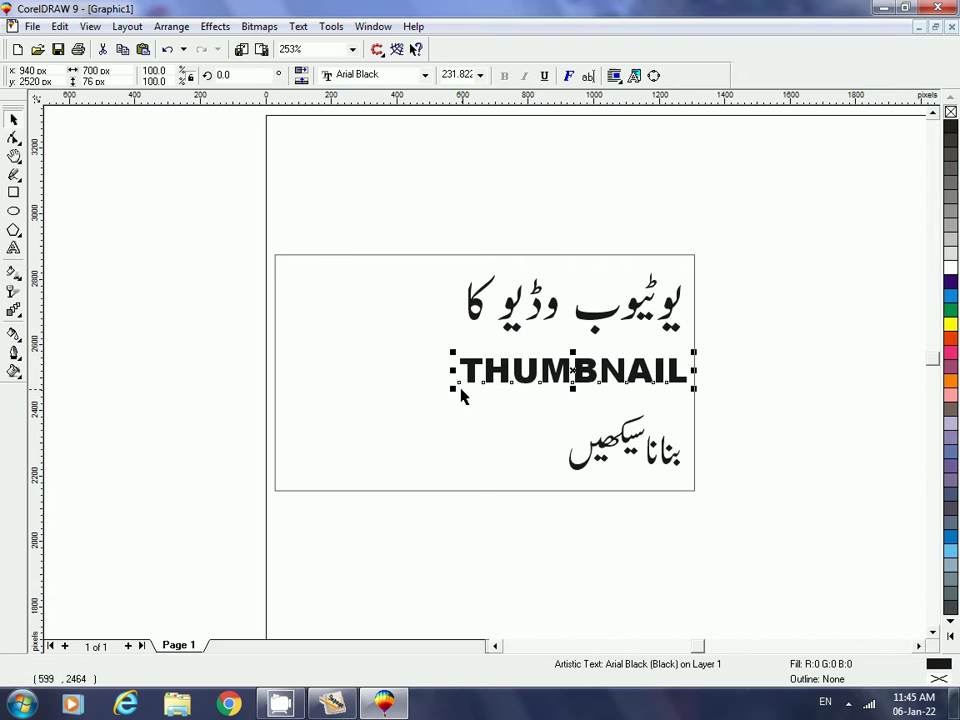
left_click_drag(453, 389, 449, 404)
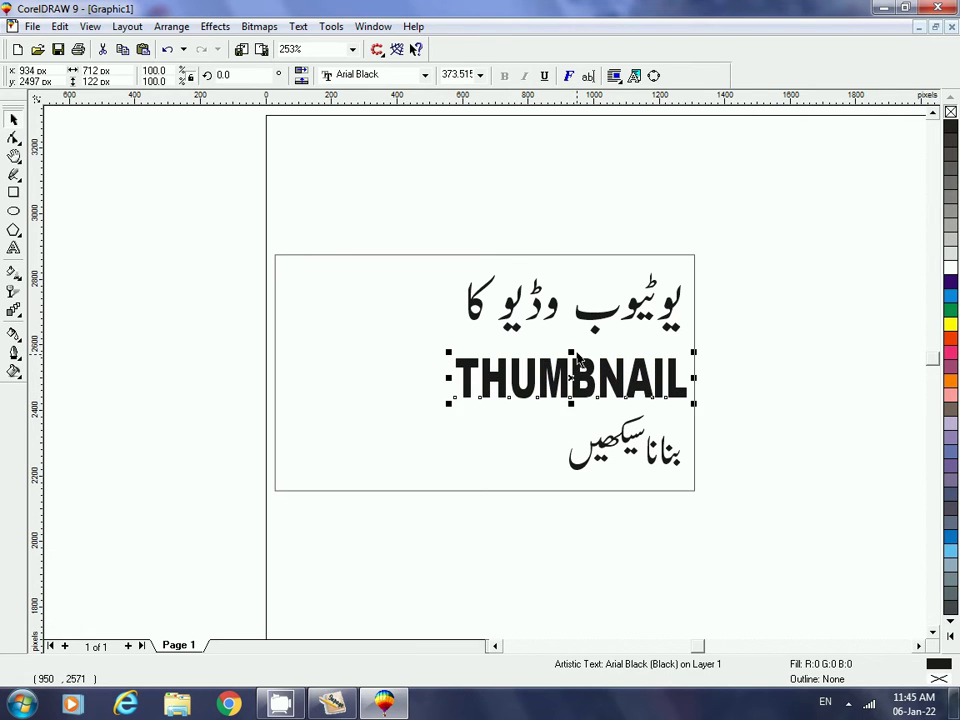
left_click_drag(571, 352, 571, 341)
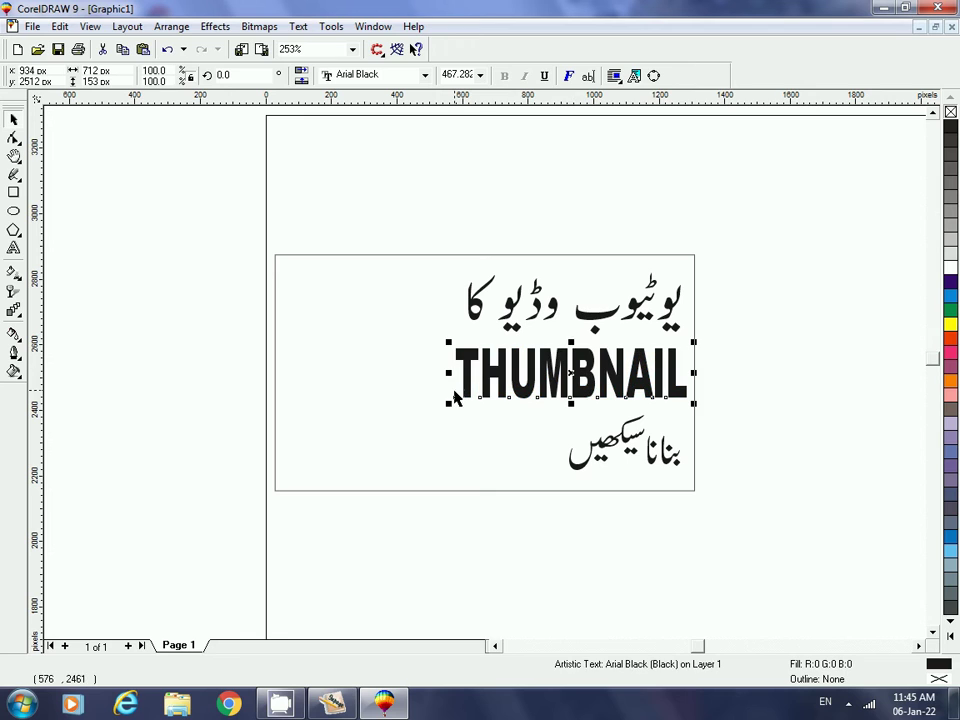
left_click_drag(449, 403, 451, 400)
left_click(737, 425)
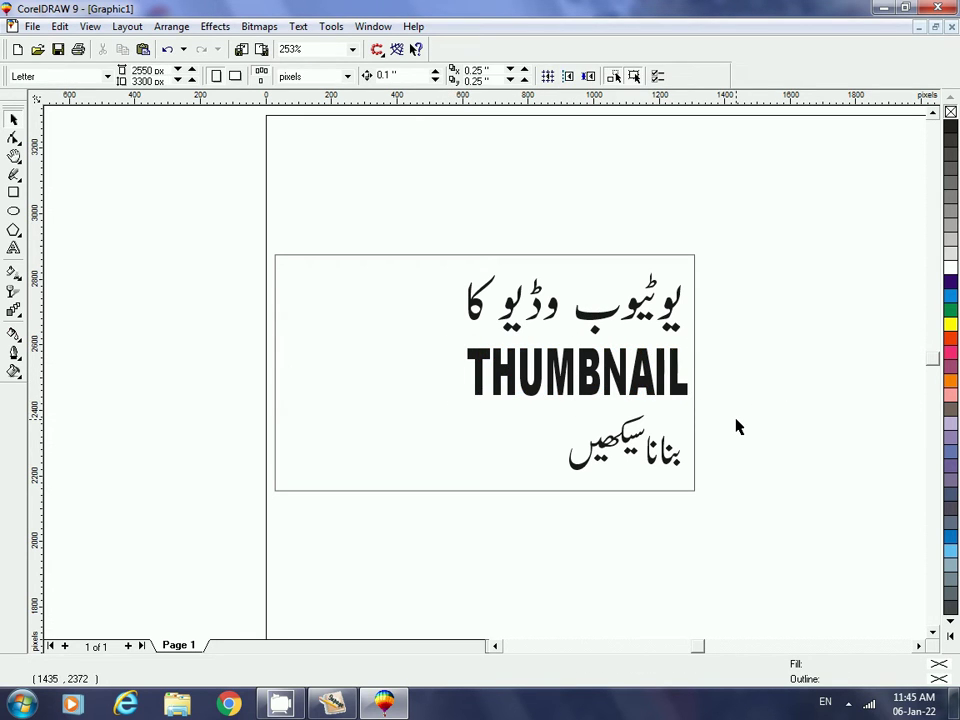
Enlarge the bottom Urdu line and nudge it into position.
left_click_drag(774, 398, 518, 537)
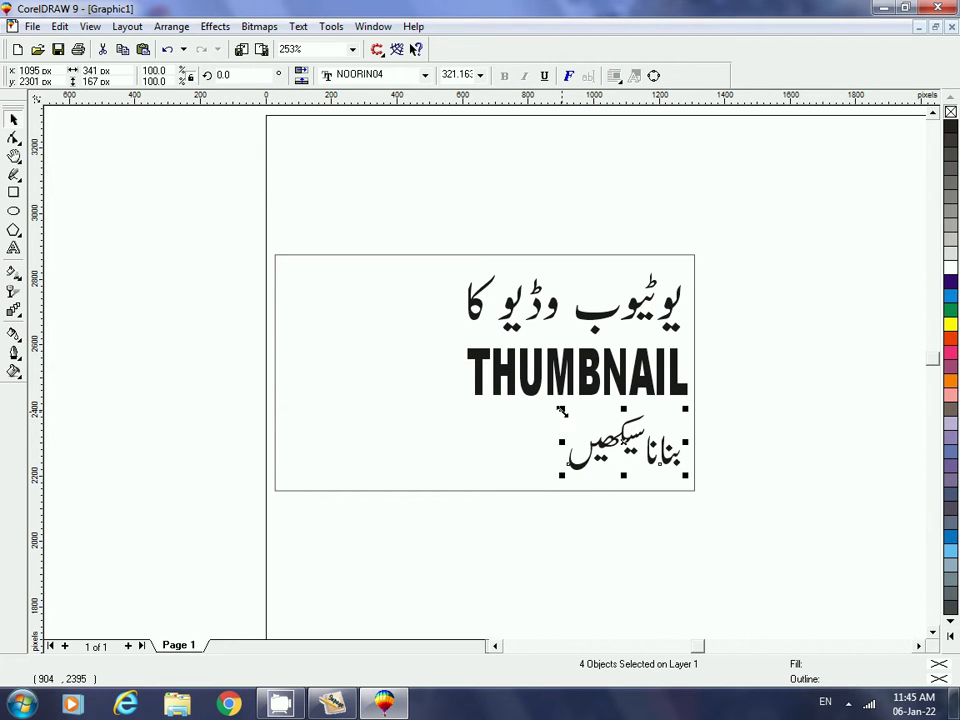
left_click_drag(562, 410, 518, 388)
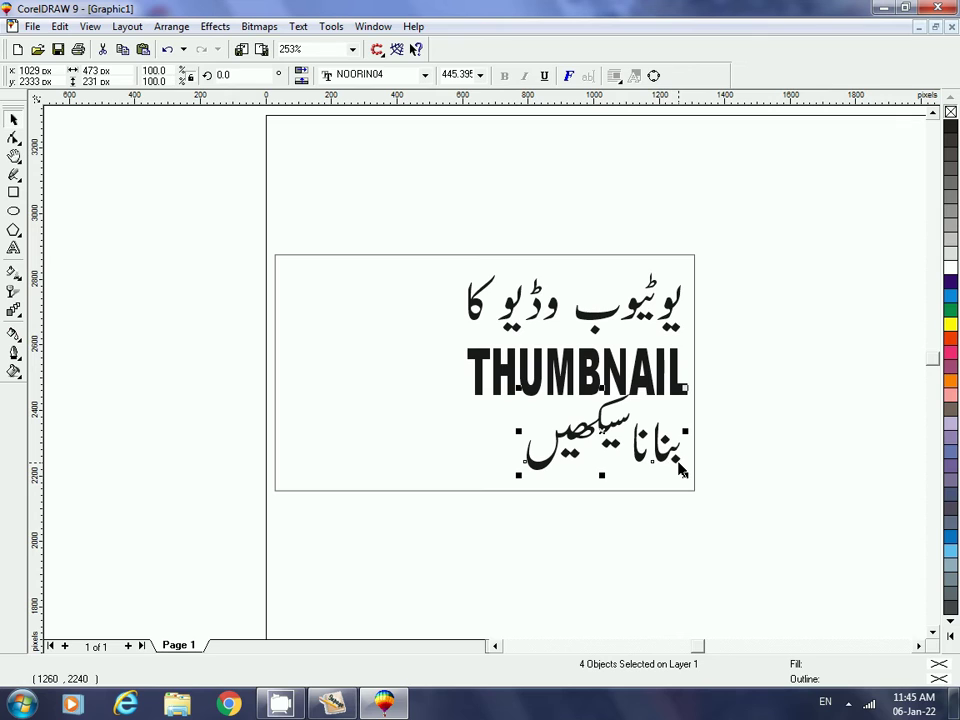
key("Left")
key("Down")
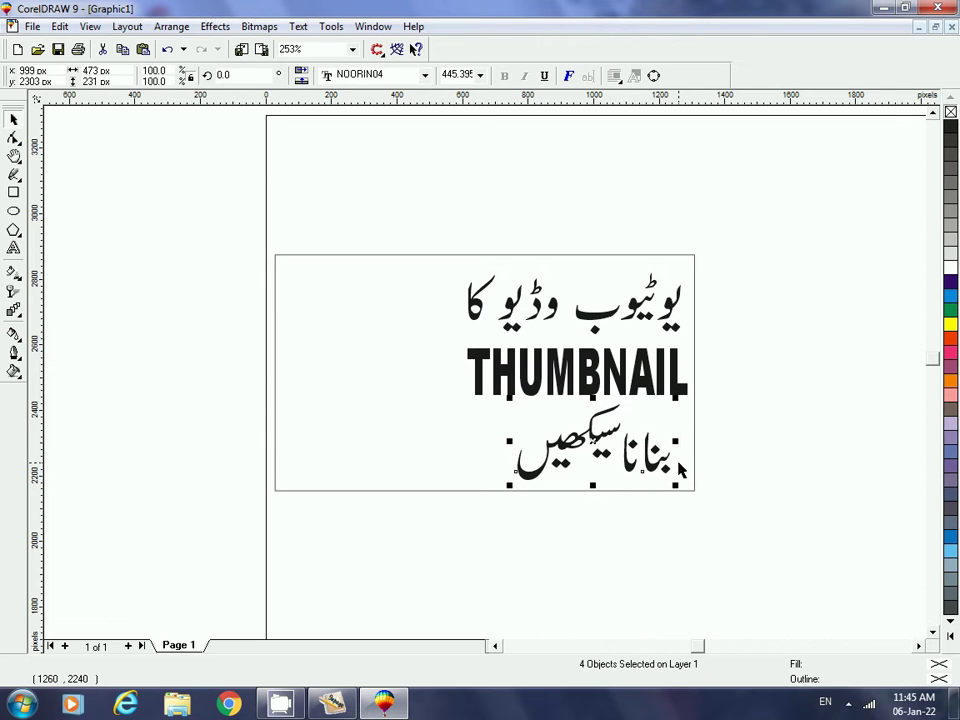
key("Up")
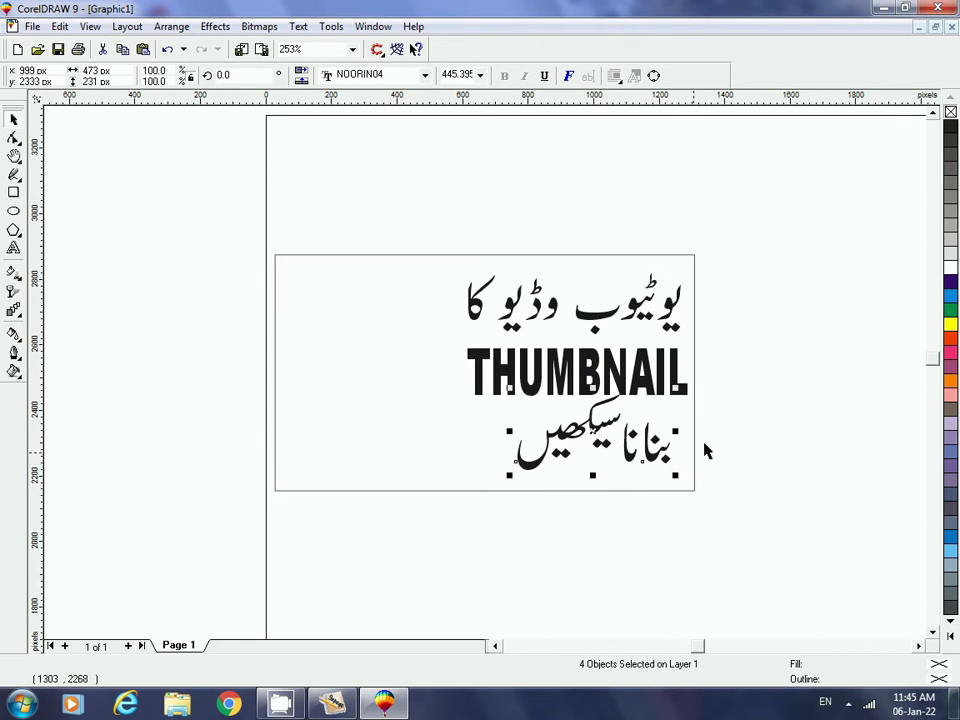
Pick THUMBNAIL out from the stacked objects and nudge it up slightly.
left_click(566, 378)
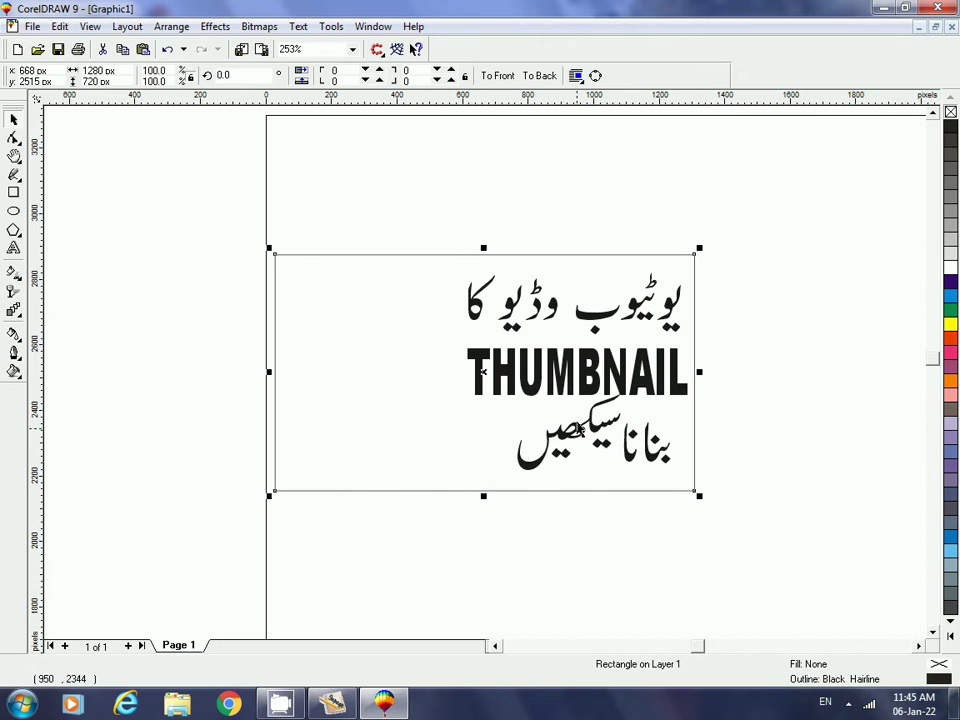
left_click(579, 384)
left_click(701, 375)
left_click(681, 386)
left_click(489, 390)
left_click(480, 397)
left_click(375, 293)
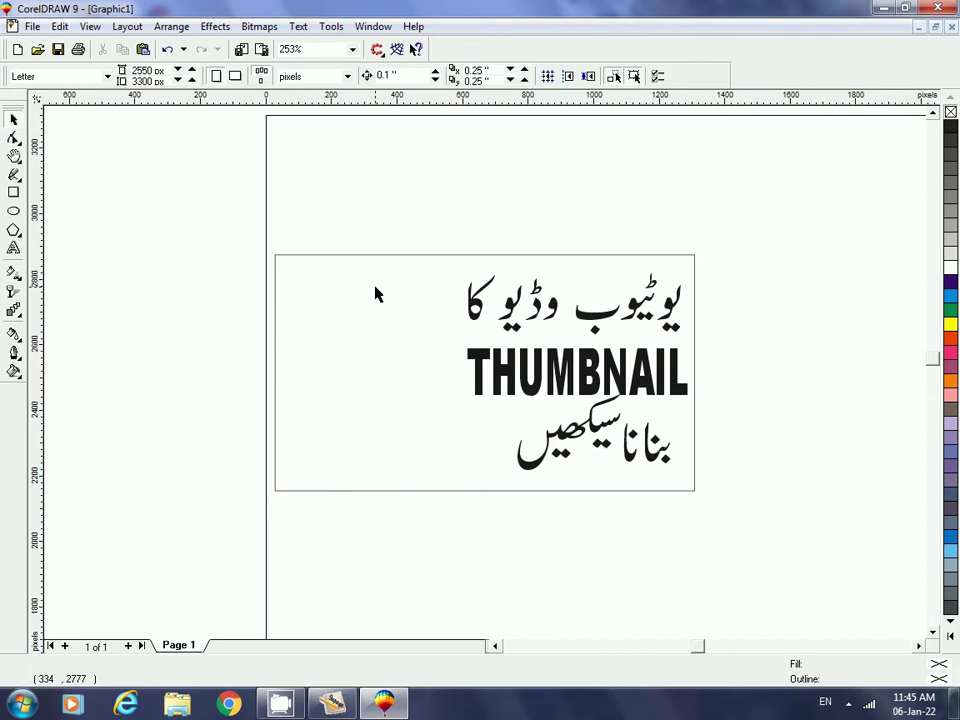
left_click(422, 138)
left_click(414, 274)
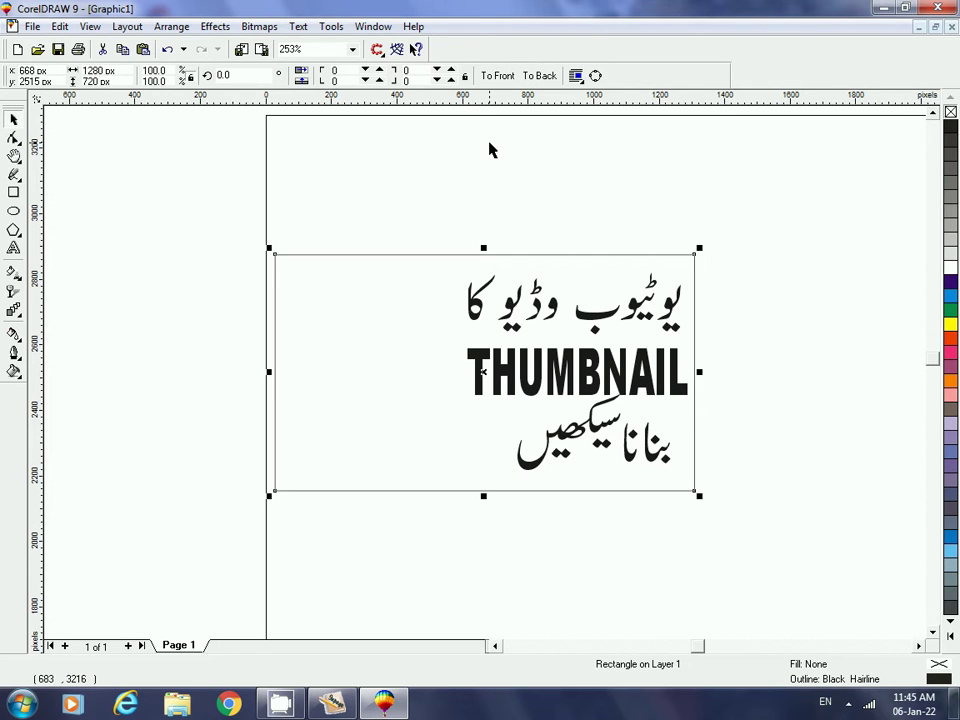
left_click(530, 393)
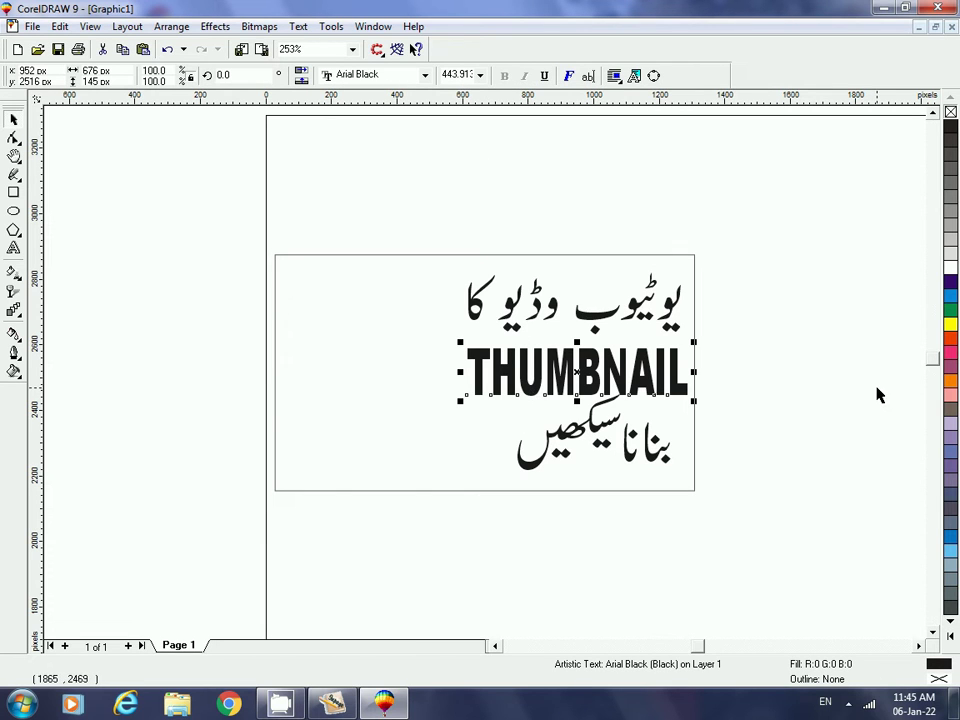
key("Up")
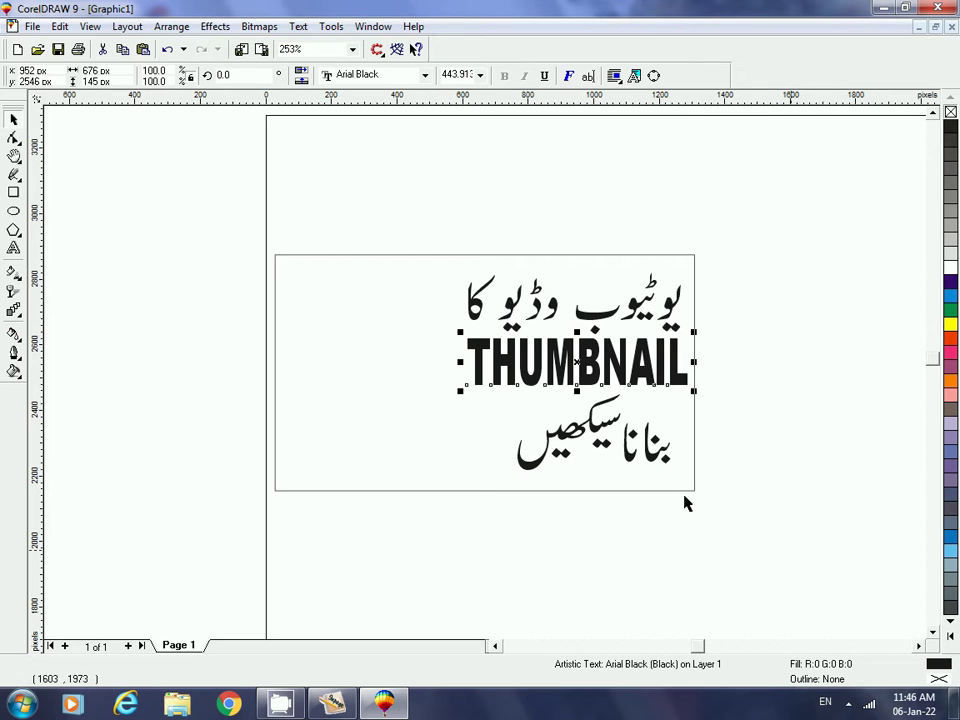
Group the bottom Urdu line's four pieces into one object.
left_click(635, 462)
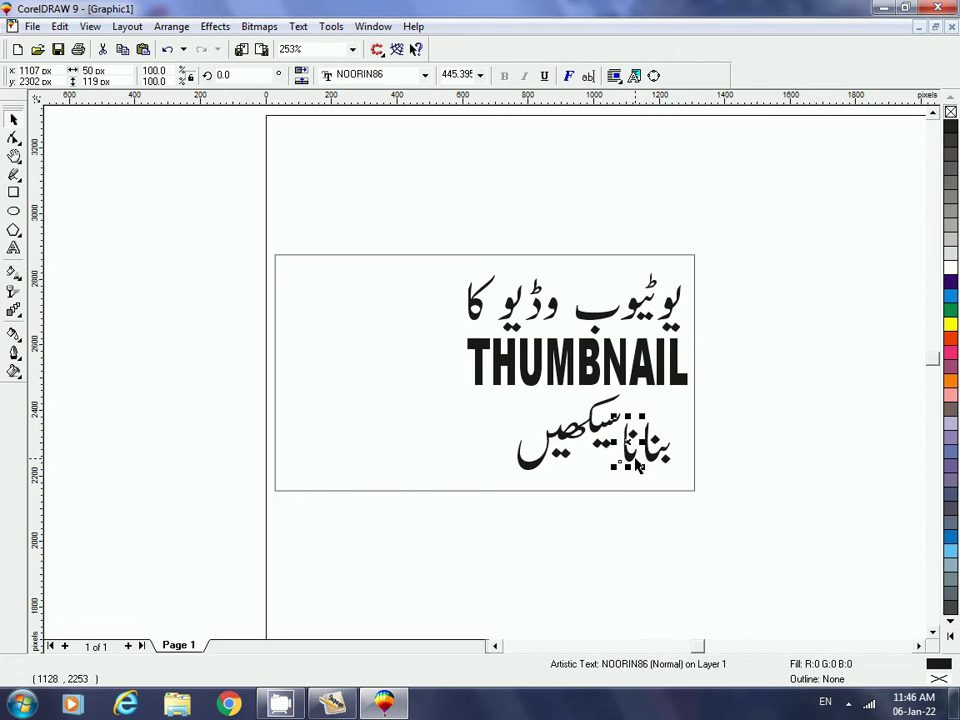
left_click(774, 418)
left_click_drag(786, 399, 605, 485)
left_click_drag(754, 364, 446, 513)
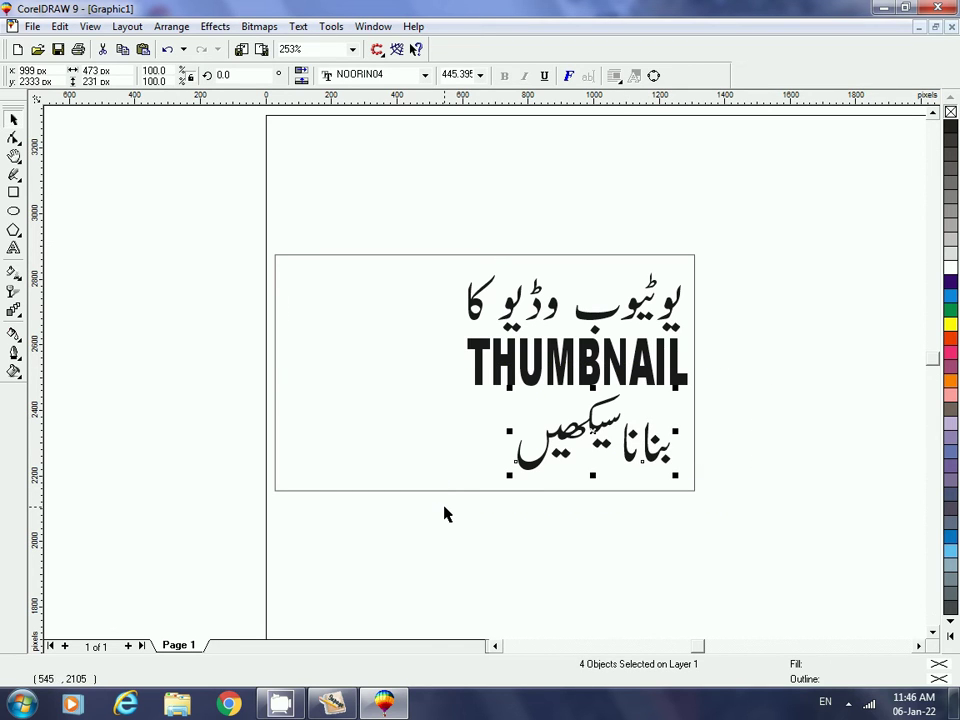
key("ctrl+g")
left_click(787, 385)
key("Tab")
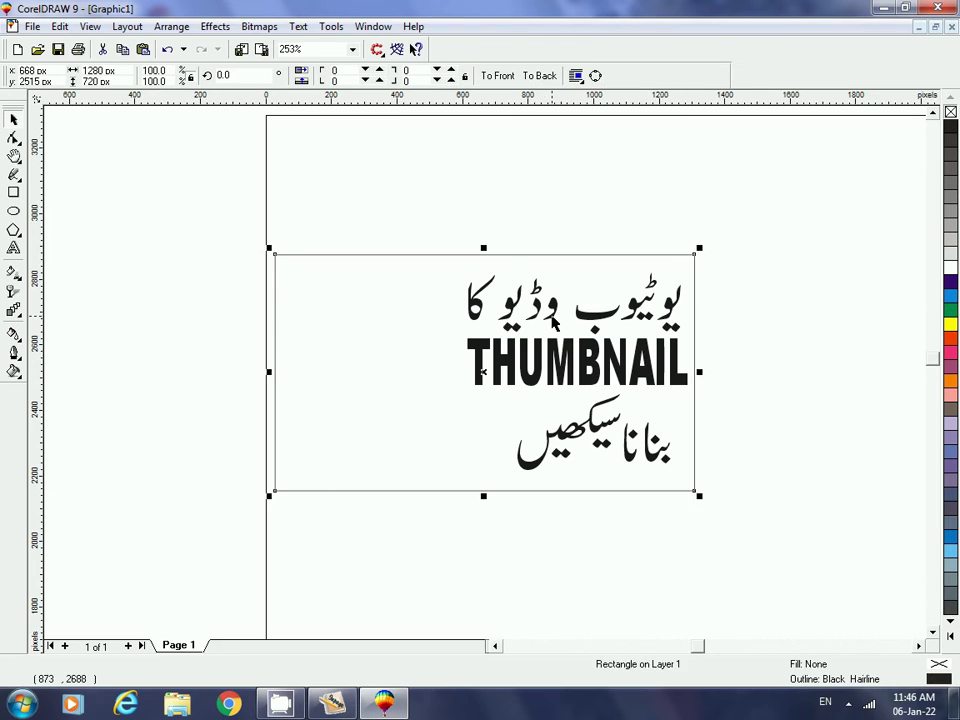
Move the top Urdu line up slightly and give it a thin pink outline.
left_click(553, 318)
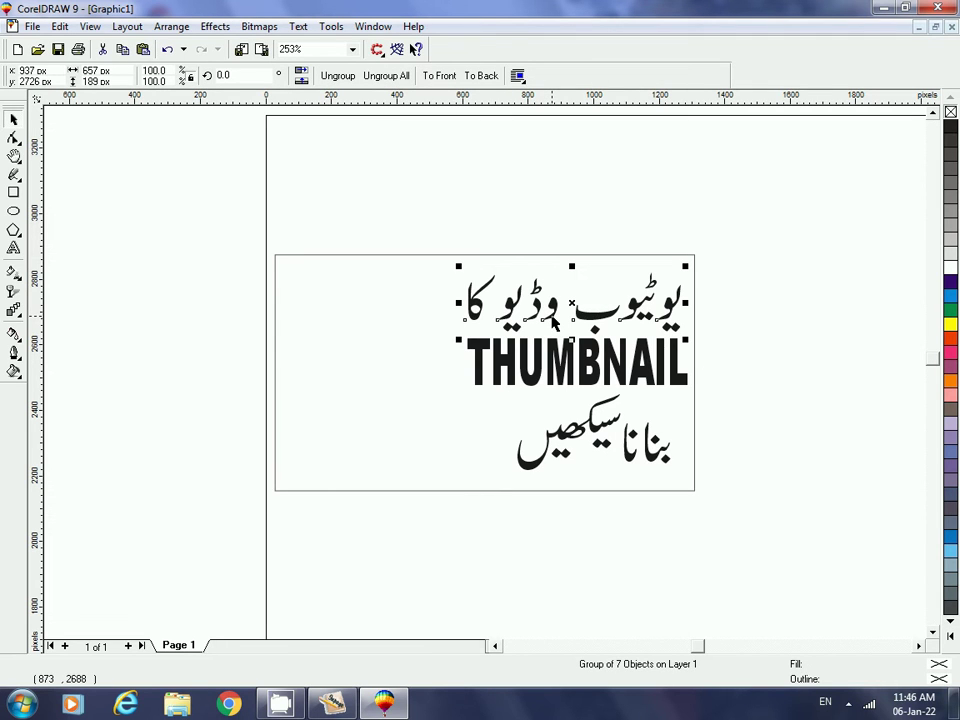
key("shift+F2")
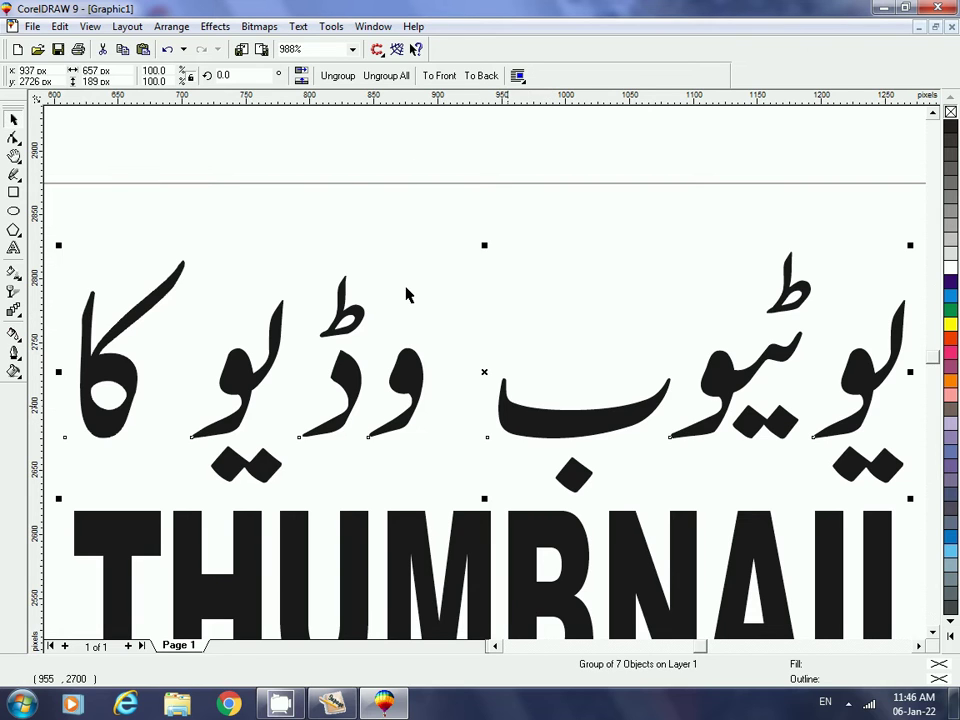
left_click(540, 424)
left_click_drag(540, 423, 534, 411)
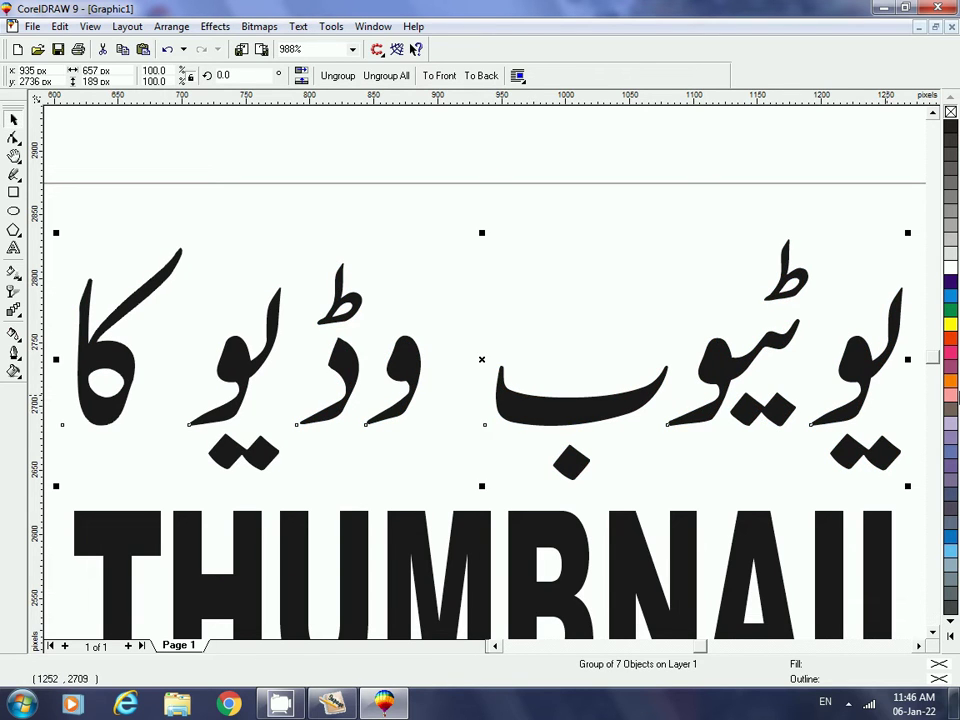
right_click(950, 340)
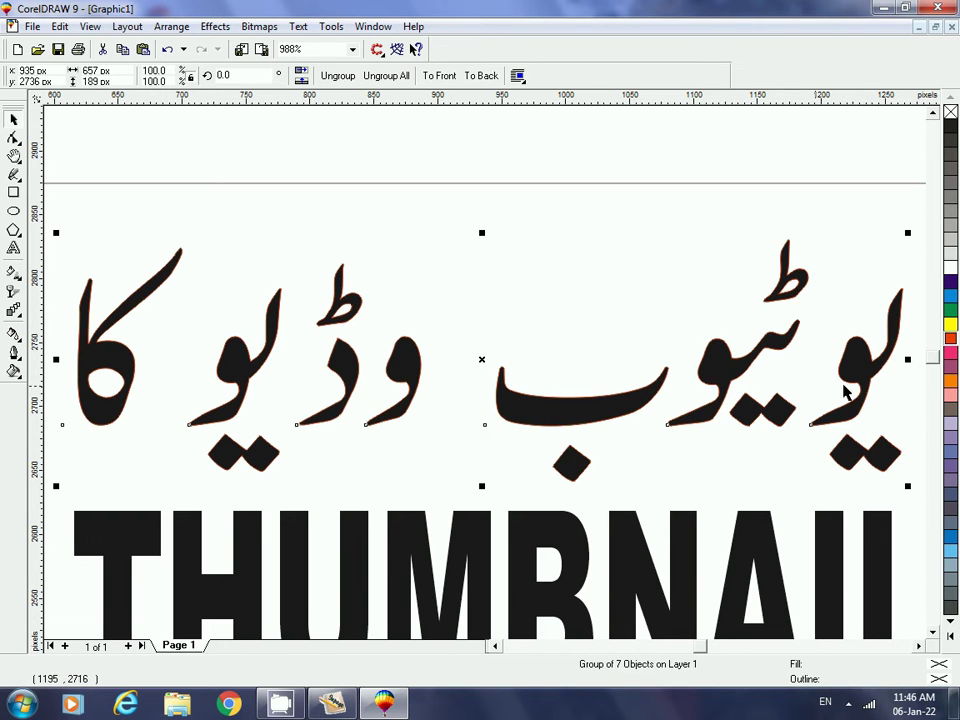
right_click(951, 355)
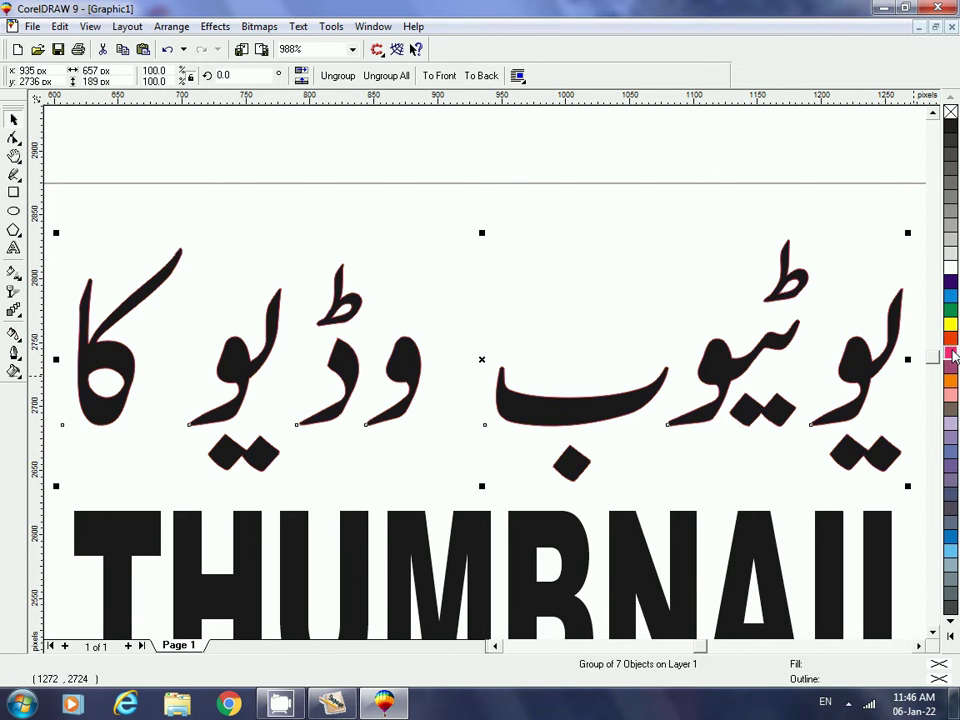
Give the top Urdu outline round corners, Behind fill, Scale with image, and 0.023-inch width.
key("F12")
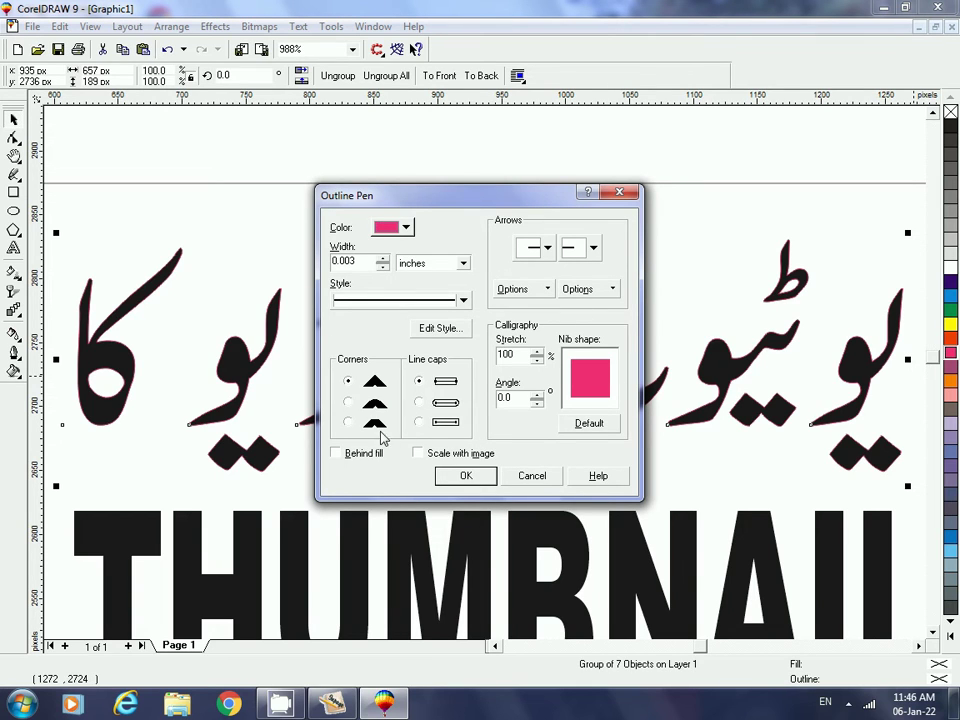
left_click(347, 401)
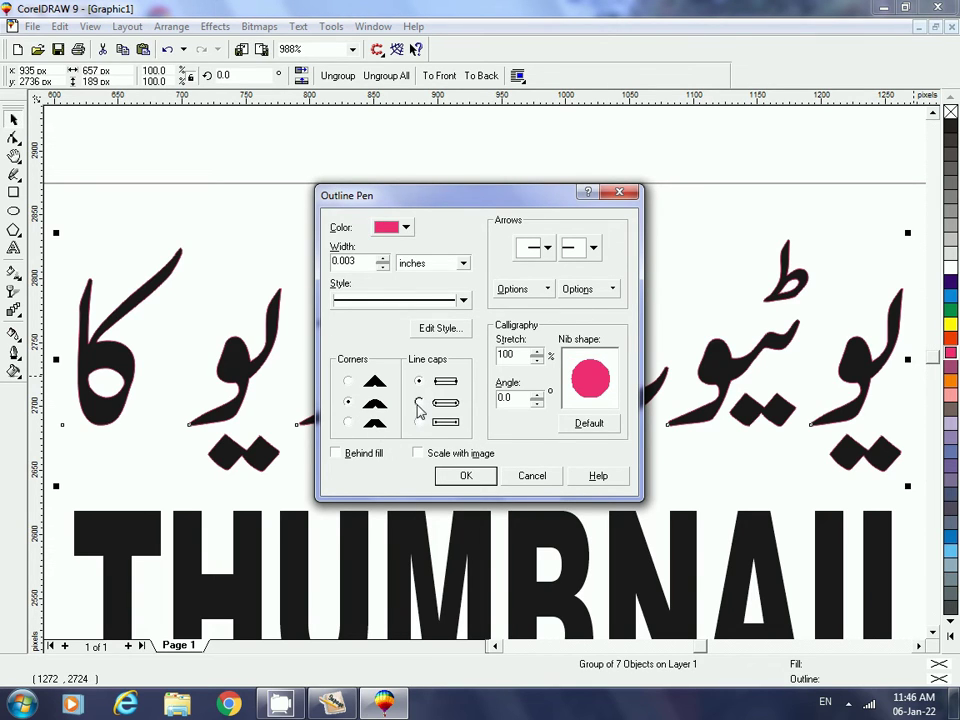
left_click(338, 454)
left_click(418, 455)
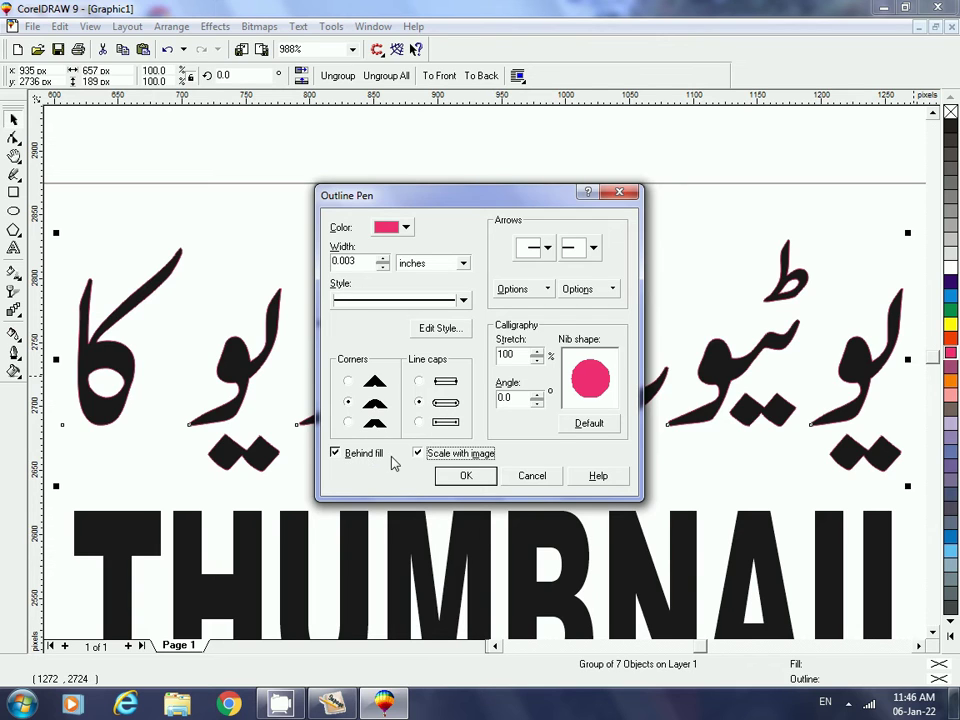
left_click(382, 258)
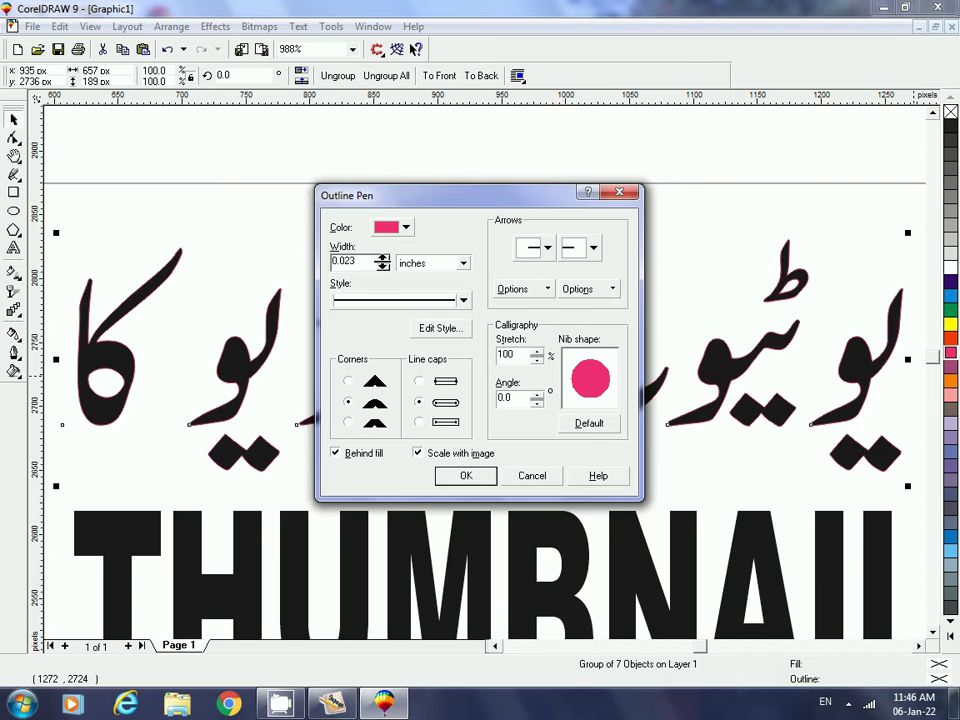
left_click(463, 476)
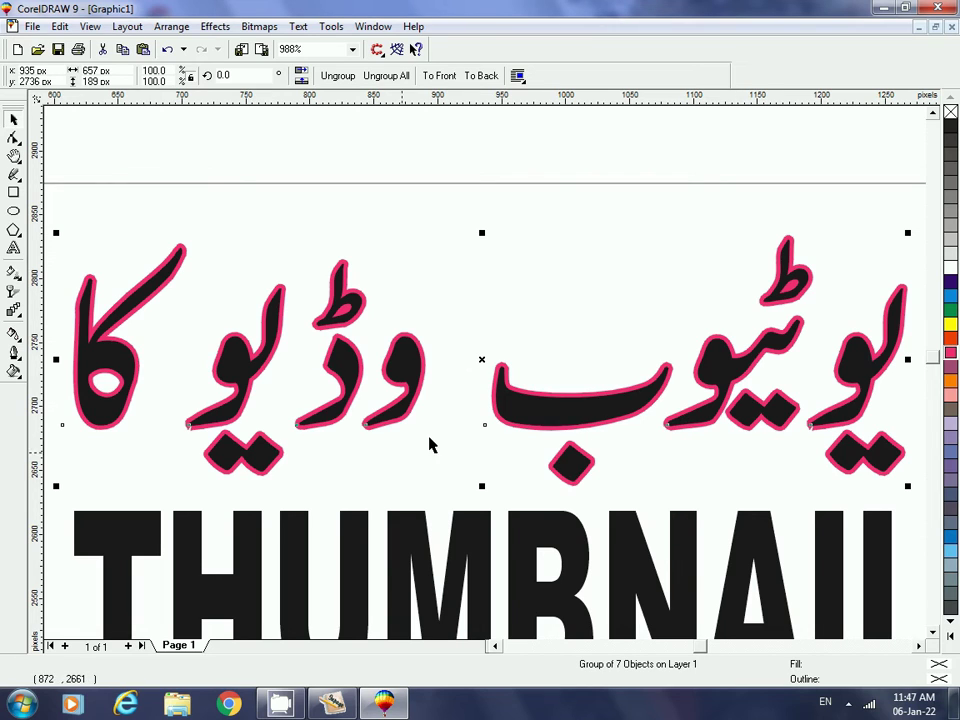
key("F3")
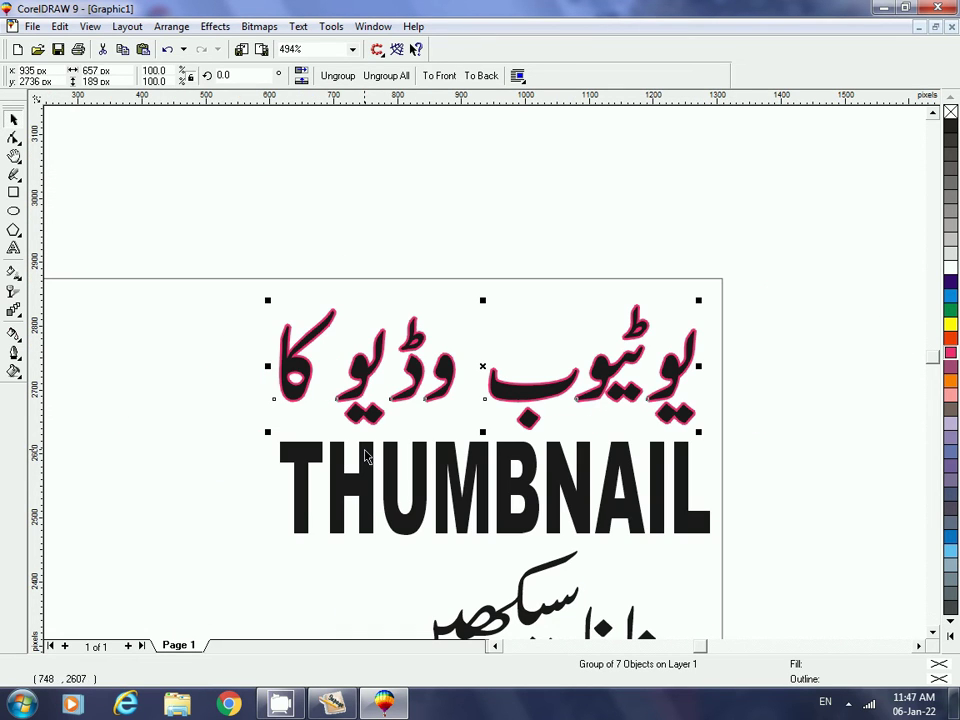
Fill the top Urdu line with the yellow palette colour, keeping its pink outline.
left_click(384, 227)
left_click(536, 392)
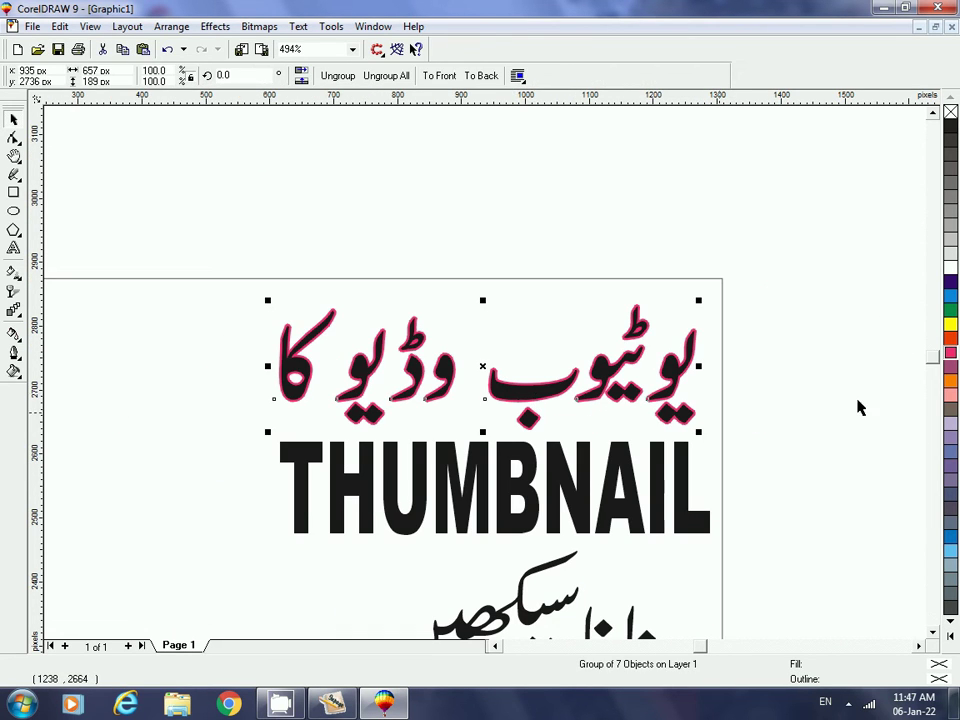
left_click(950, 323)
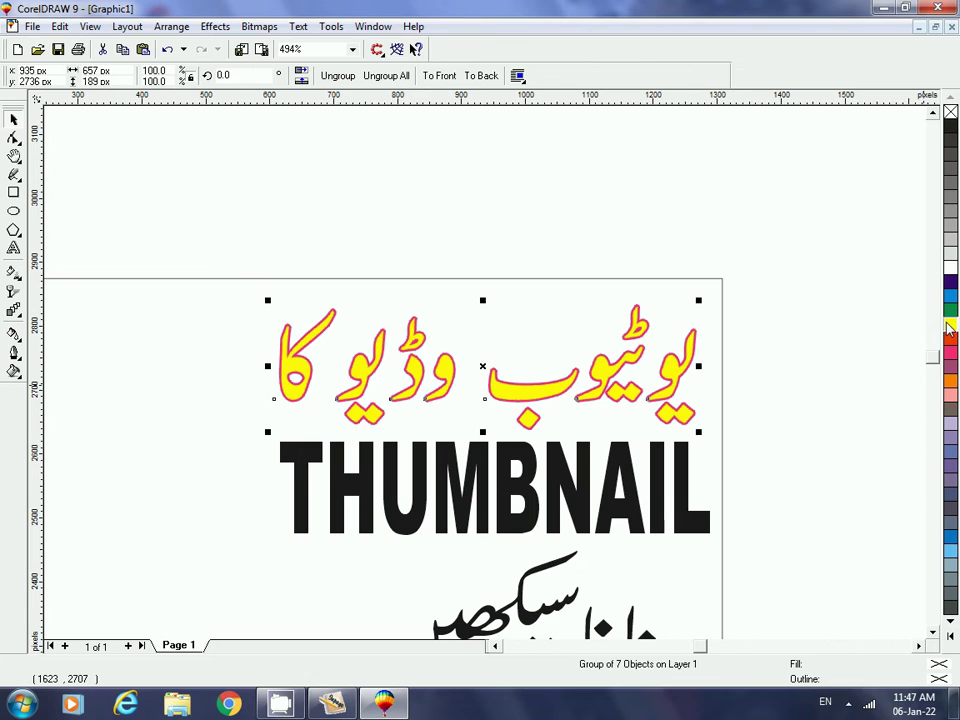
left_click(455, 168)
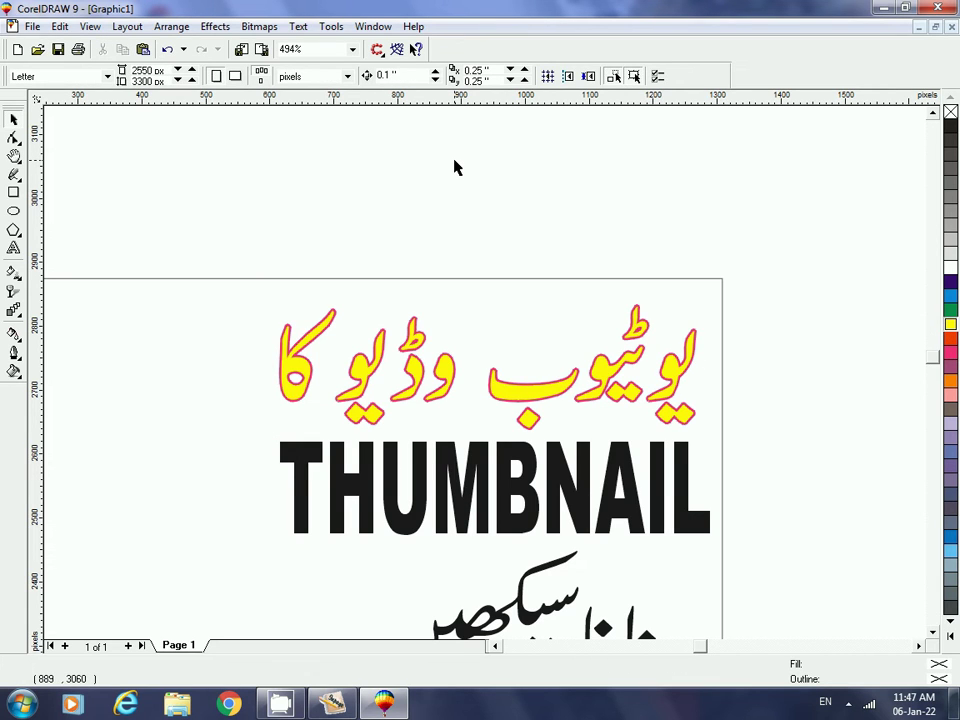
key("F3")
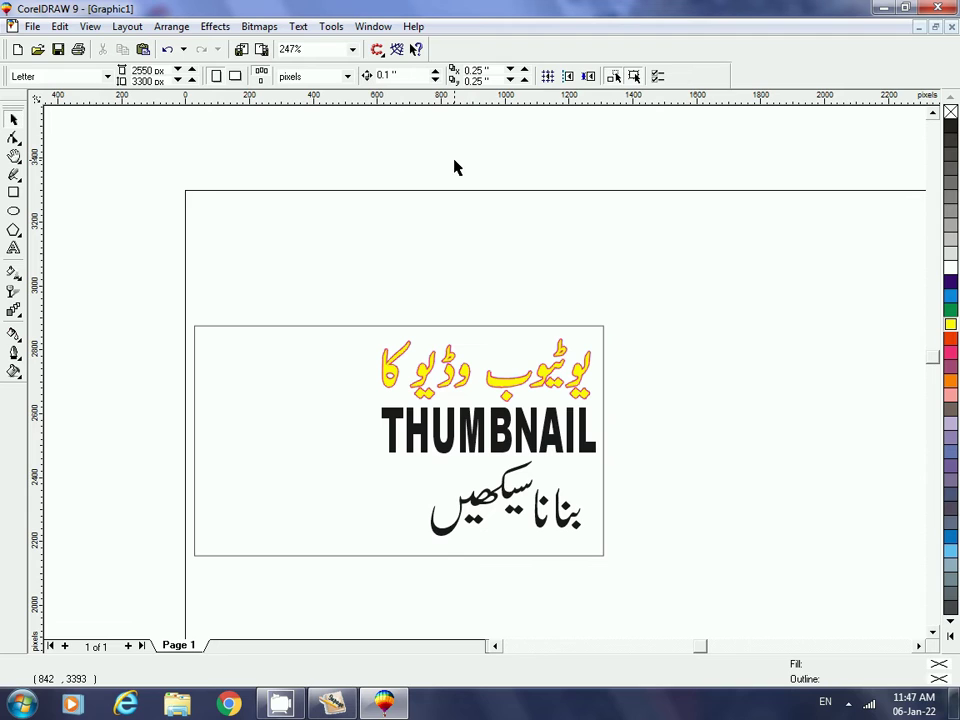
left_click(465, 450)
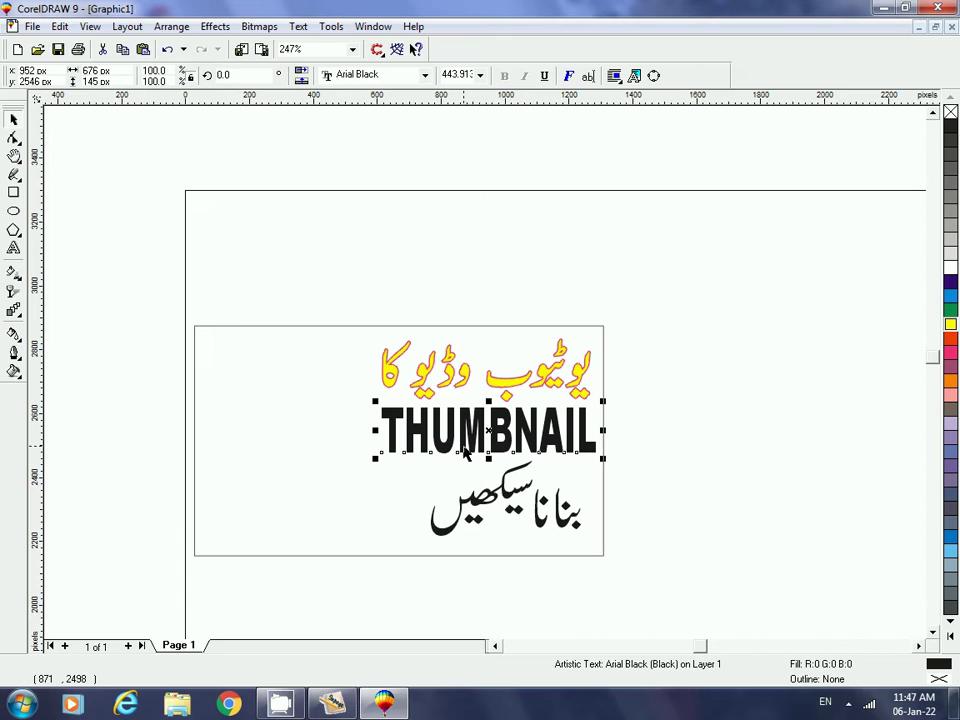
Give THUMBNAIL a white fill and a 0.033-inch blue outline behind the fill, scaling with image.
left_click(950, 270)
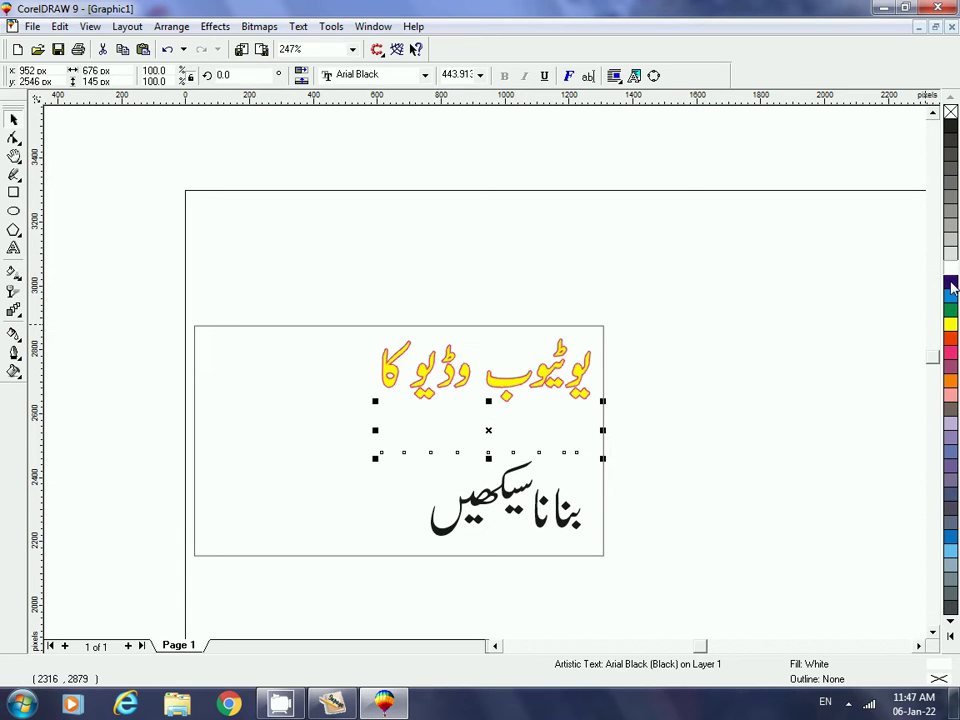
right_click(951, 285)
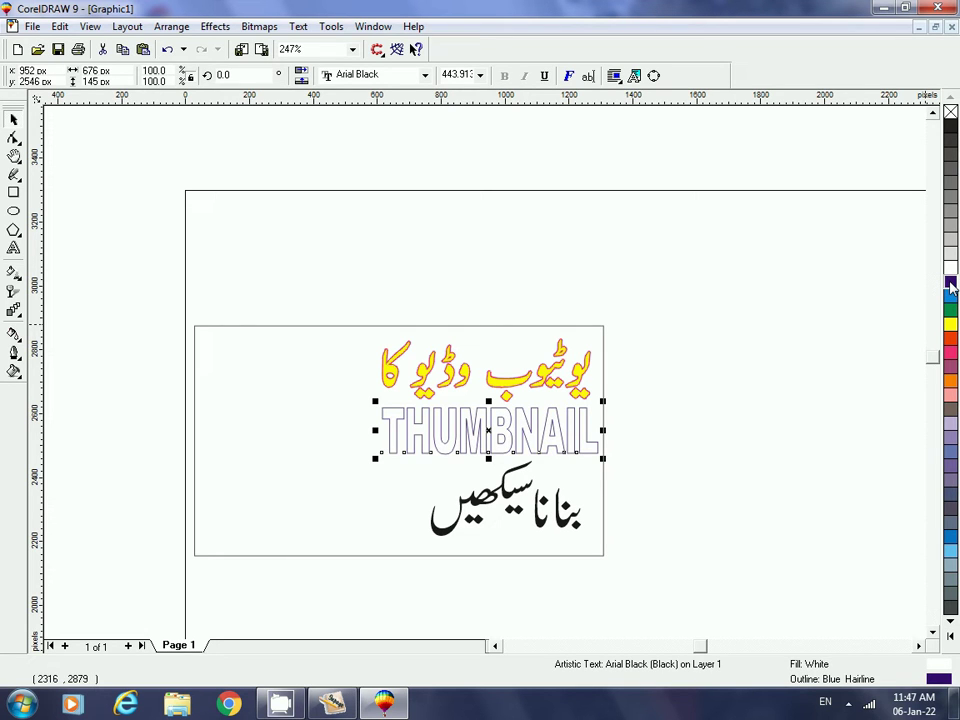
key("F12")
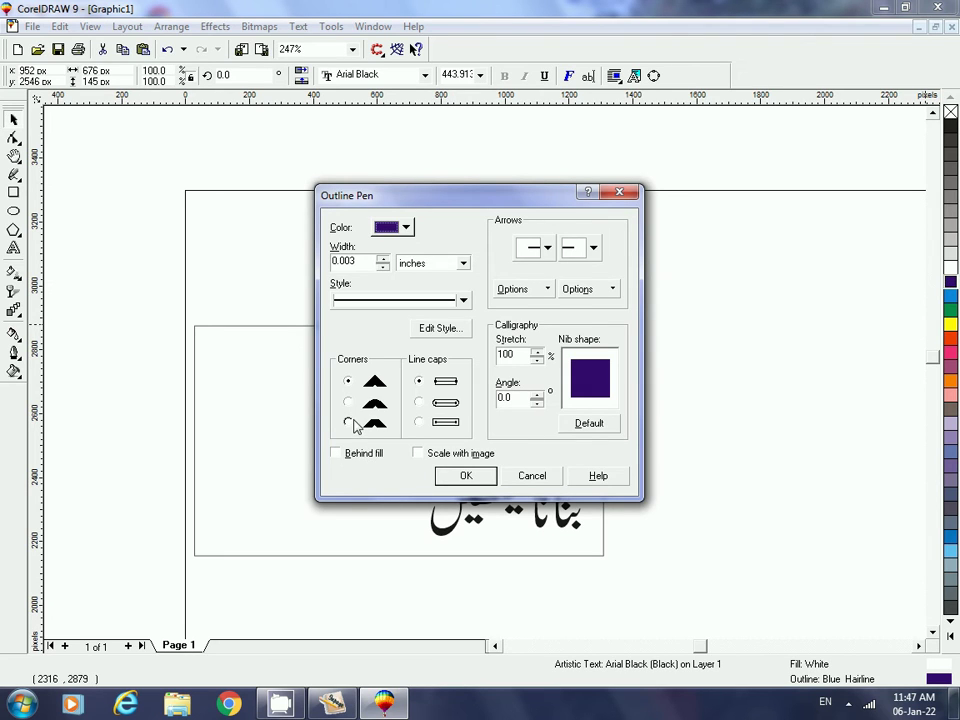
left_click(340, 455)
left_click(425, 456)
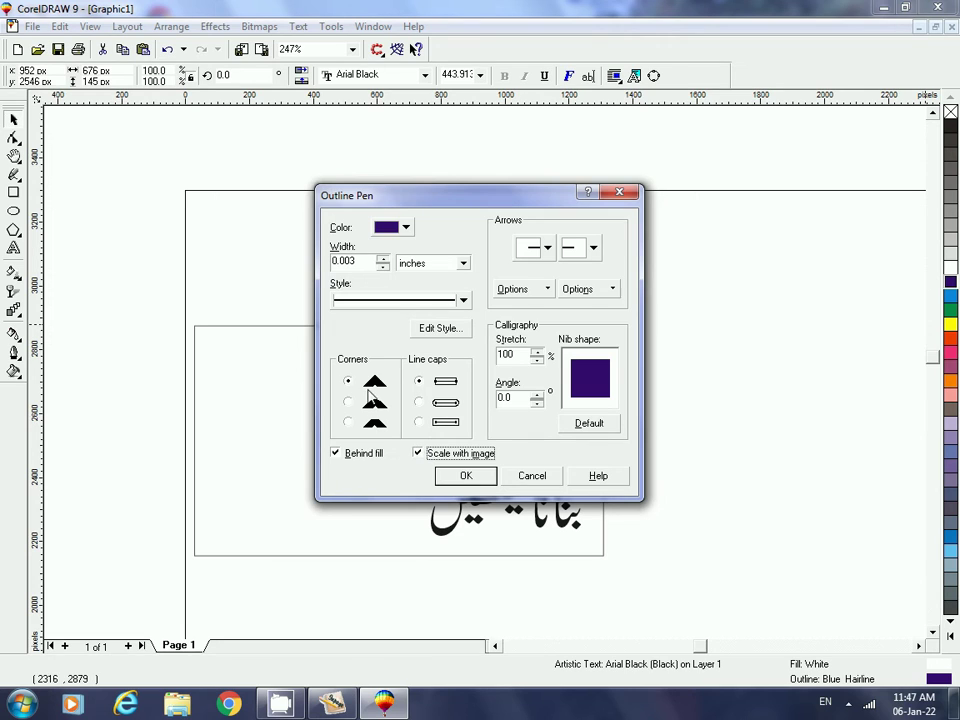
left_click(383, 259)
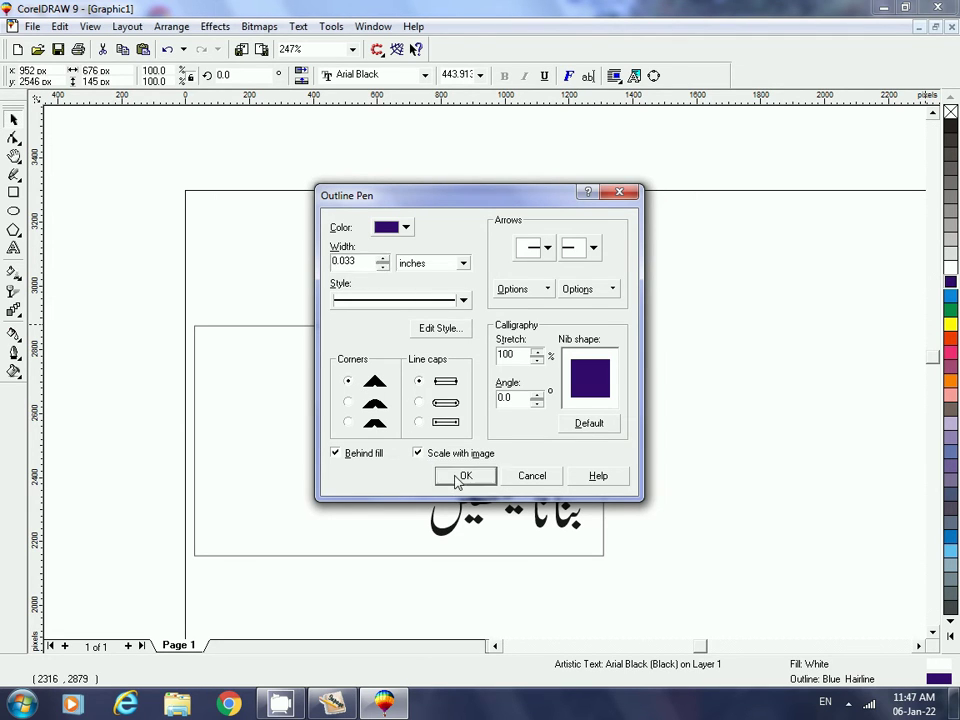
left_click(440, 476)
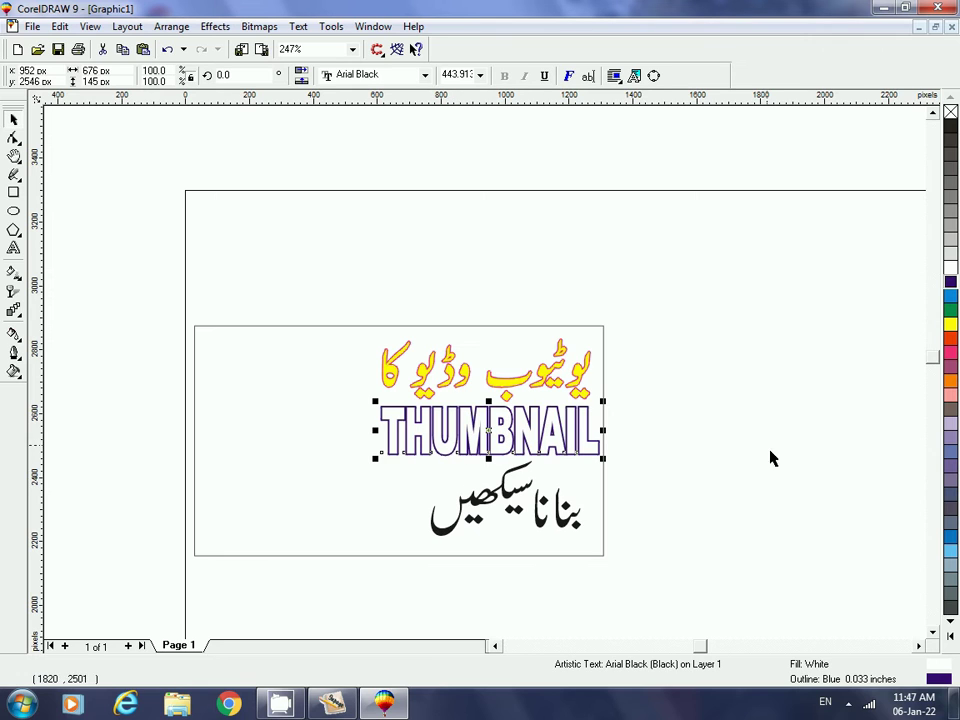
left_click(626, 557)
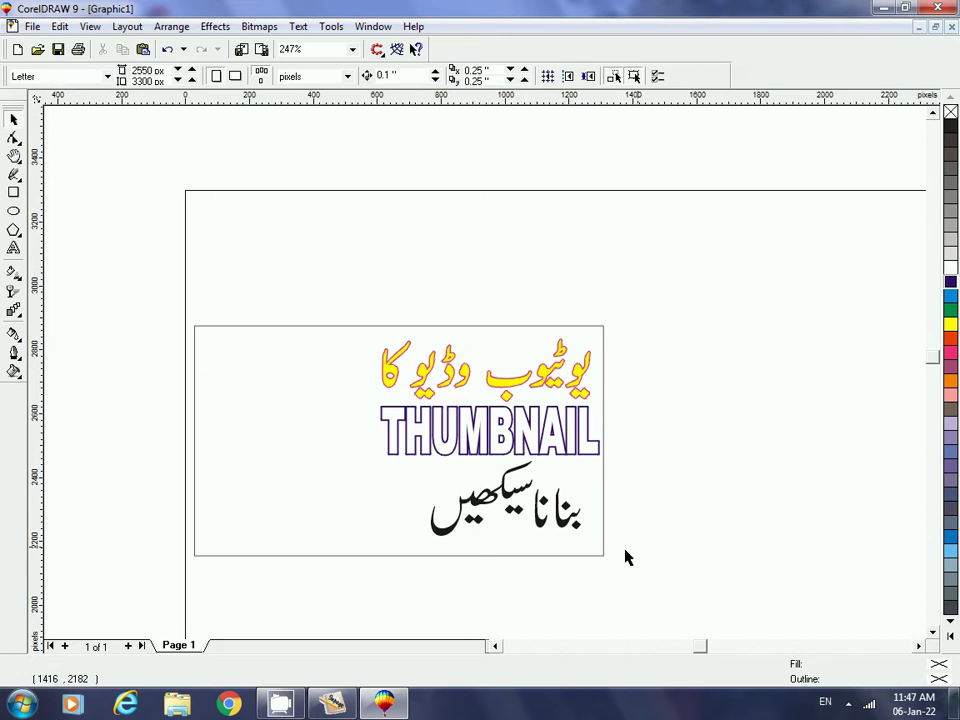
Colour the bottom Urdu line yellow and ungroup the three text lines.
left_click(442, 540)
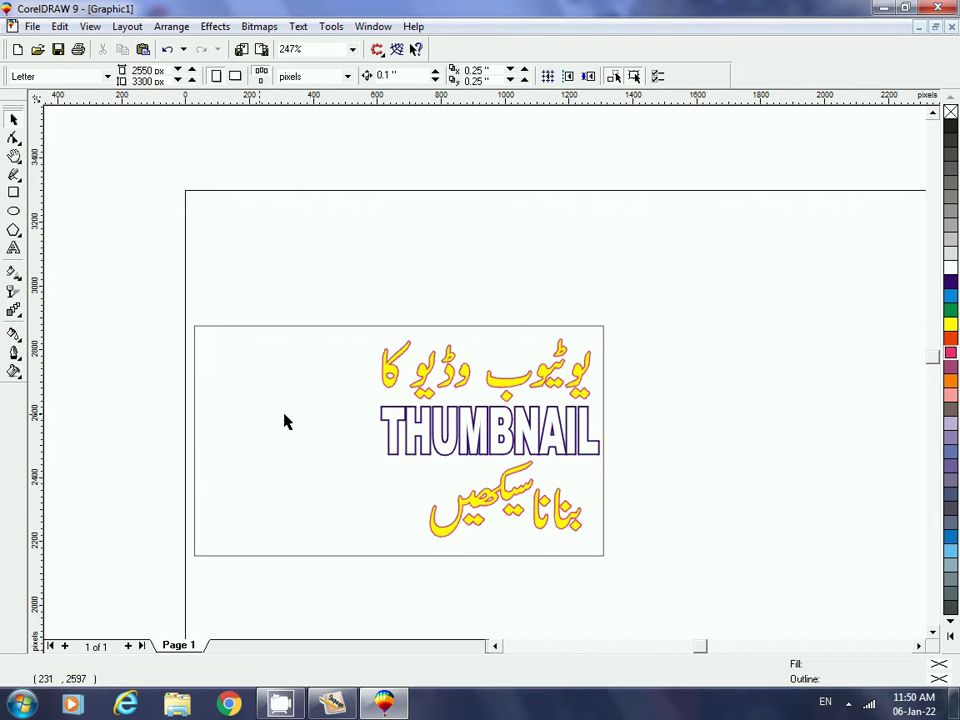
left_click(390, 443)
left_click(422, 463)
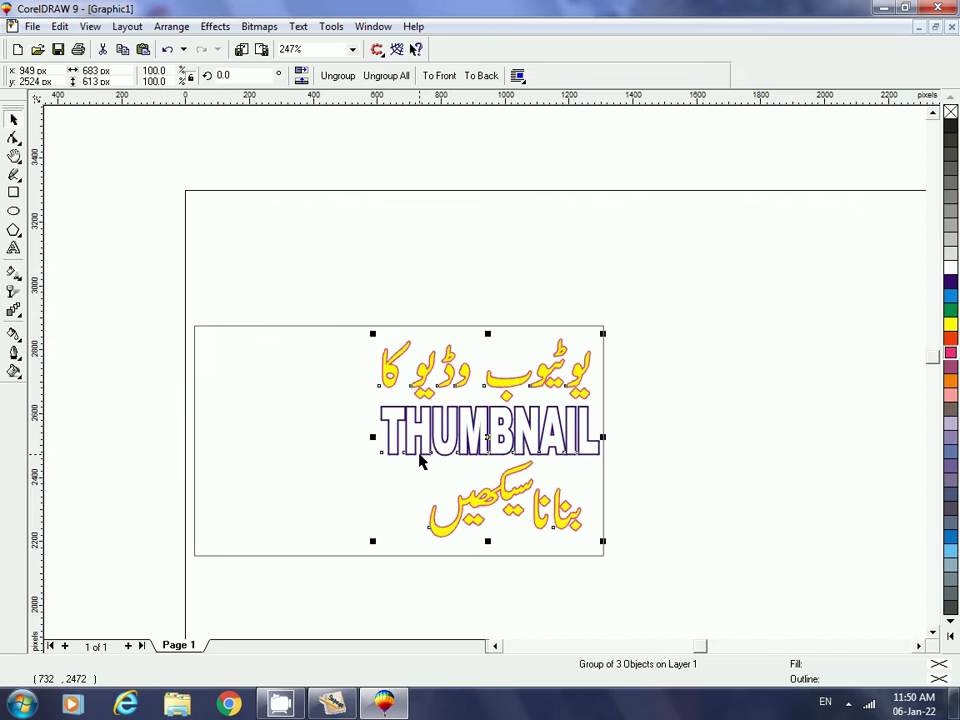
key("ctrl+u")
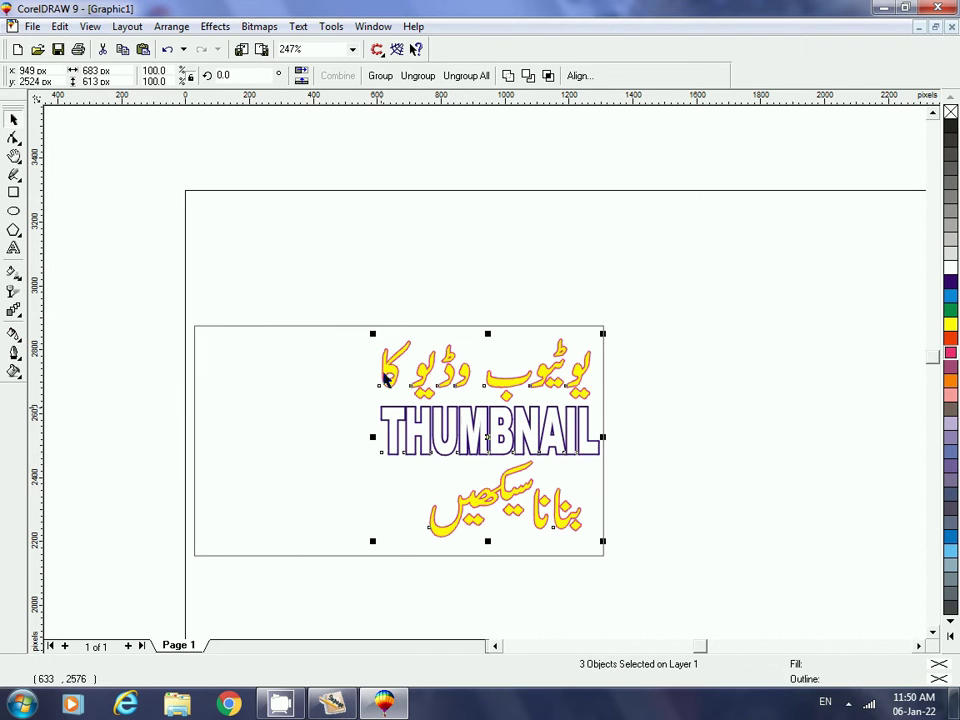
Widen THUMBNAIL leftward to about 1202 × 145 px across the frame.
left_click(366, 461)
left_click_drag(372, 433, 204, 430)
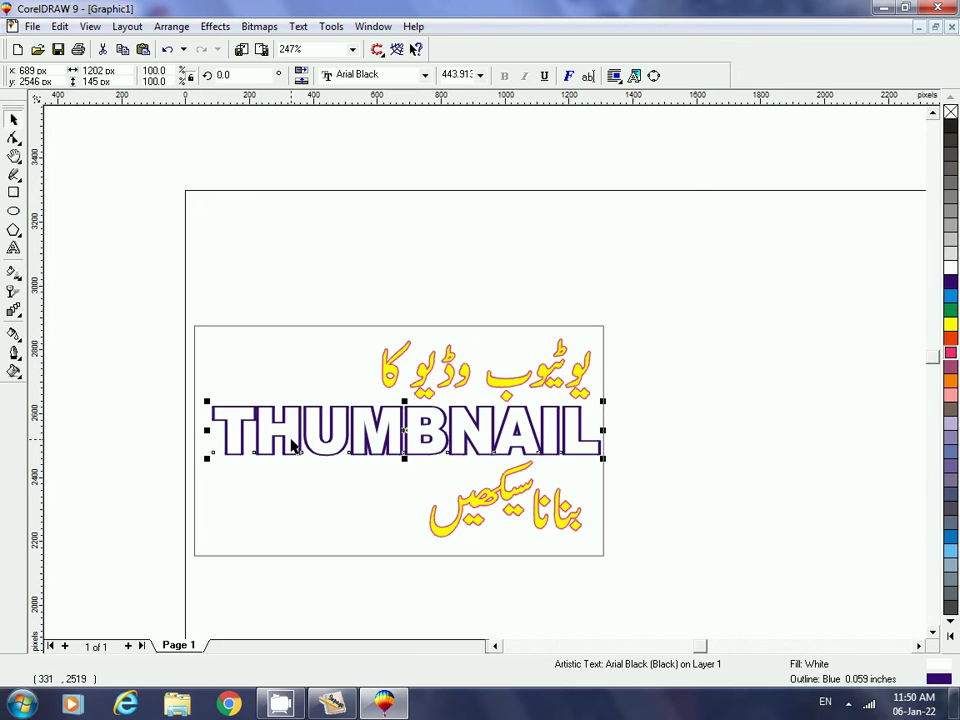
left_click_drag(298, 446, 295, 450)
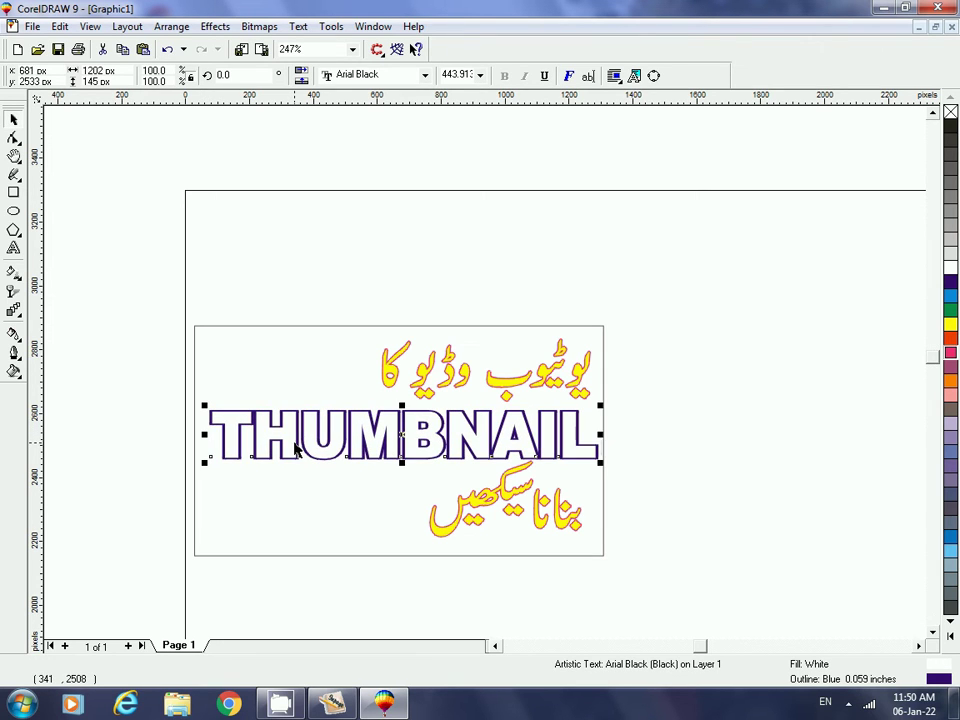
left_click(311, 289)
left_click(297, 458)
left_click(330, 293)
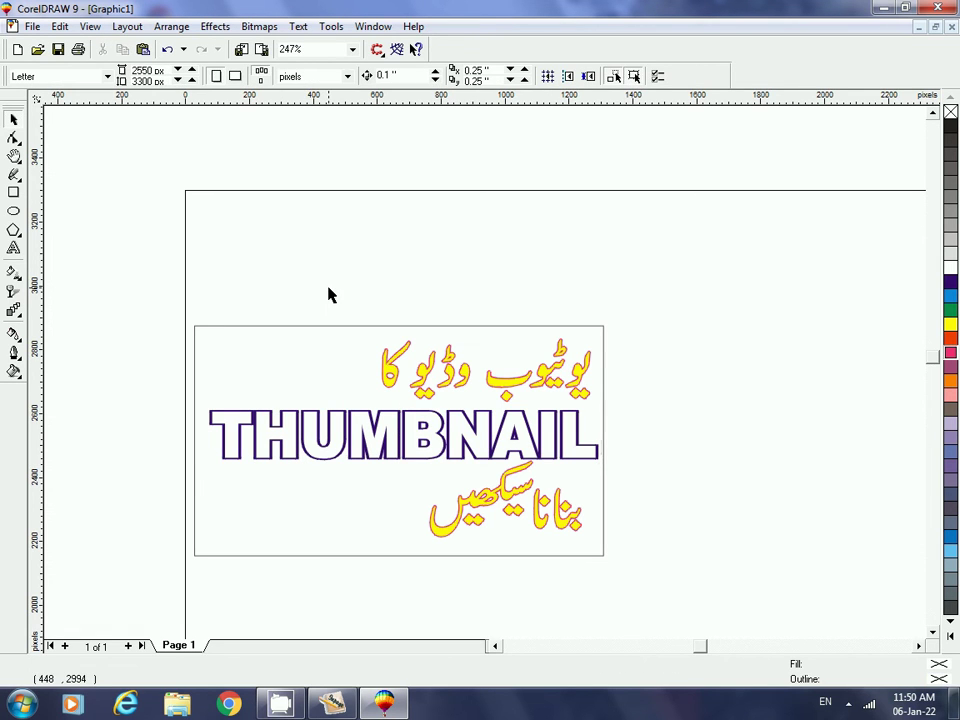
left_click(13, 193)
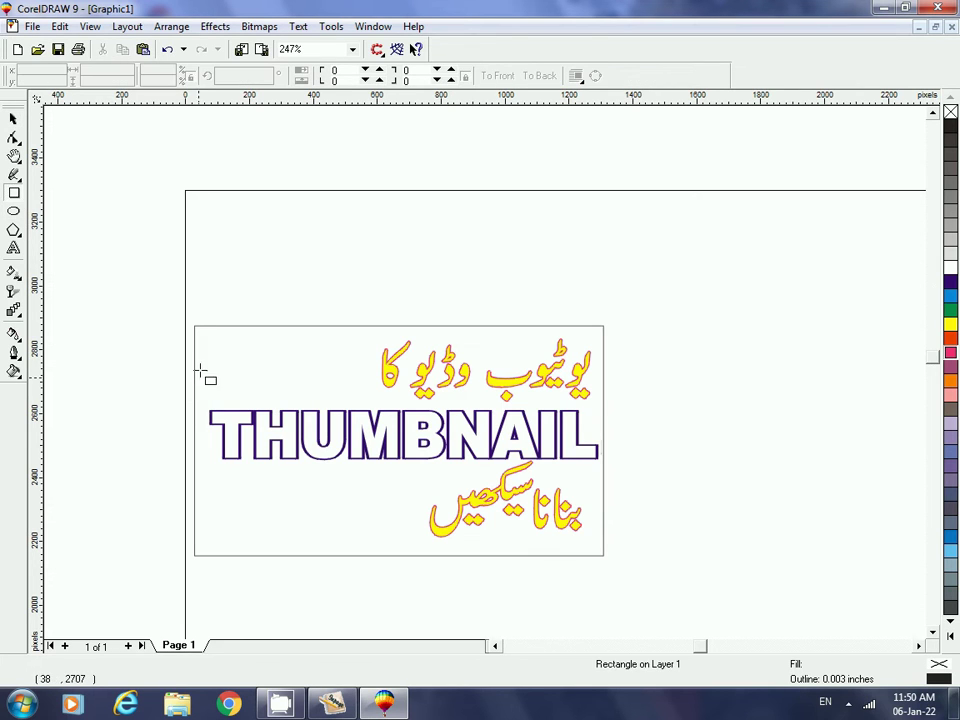
Draw a 459 × 141 px rectangle left of the top Urdu line with all corners rounded to 50.
left_click_drag(204, 347, 357, 393)
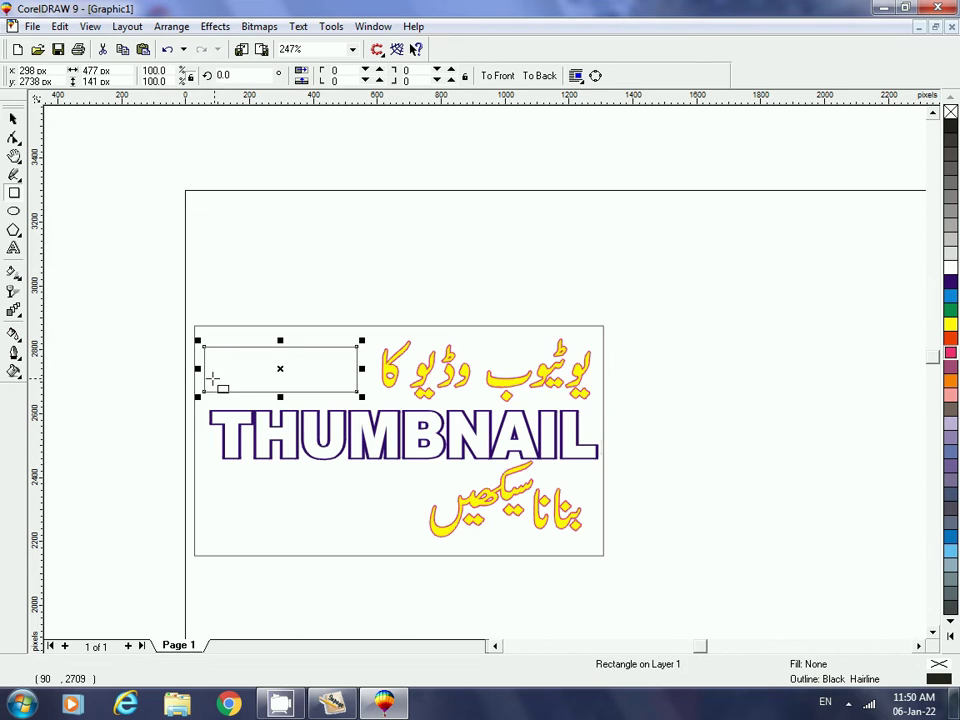
left_click_drag(199, 369, 204, 369)
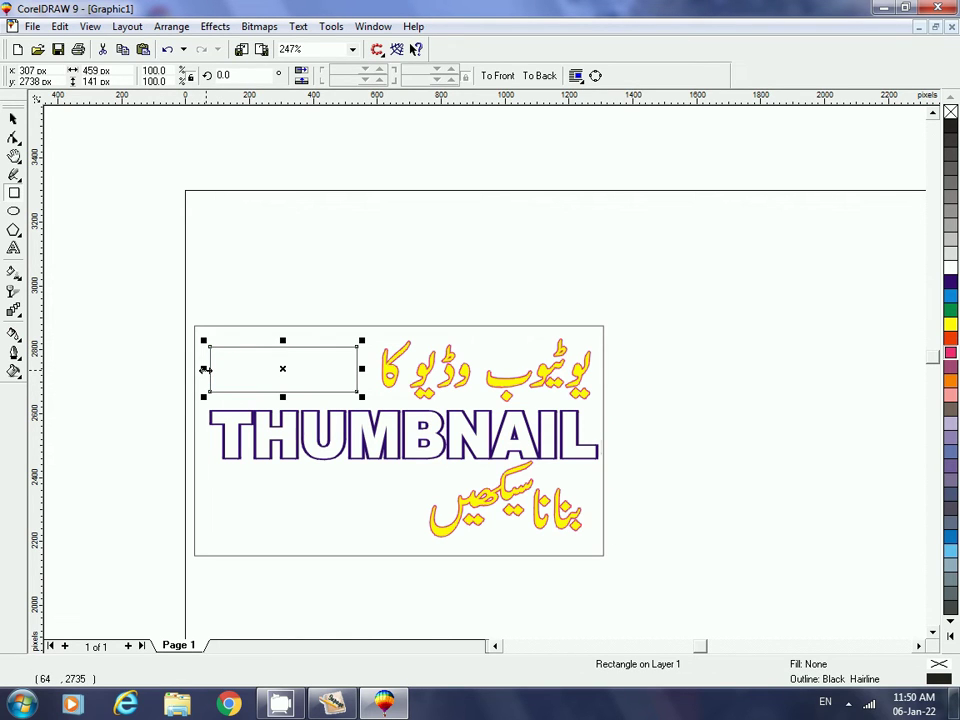
key("shift+F2")
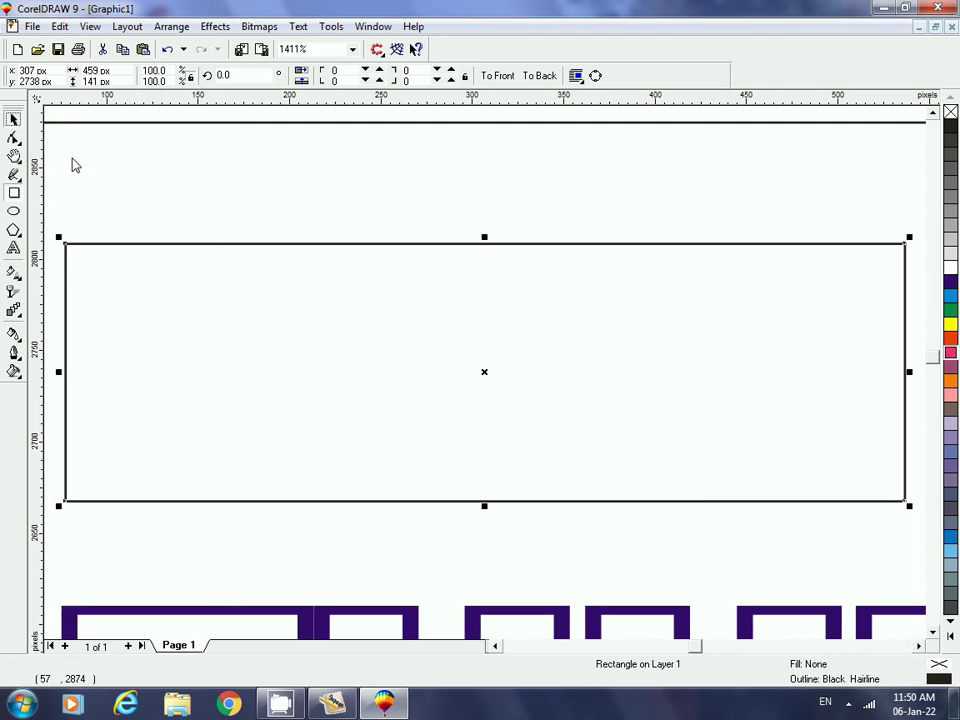
left_click(206, 246)
left_click(204, 246)
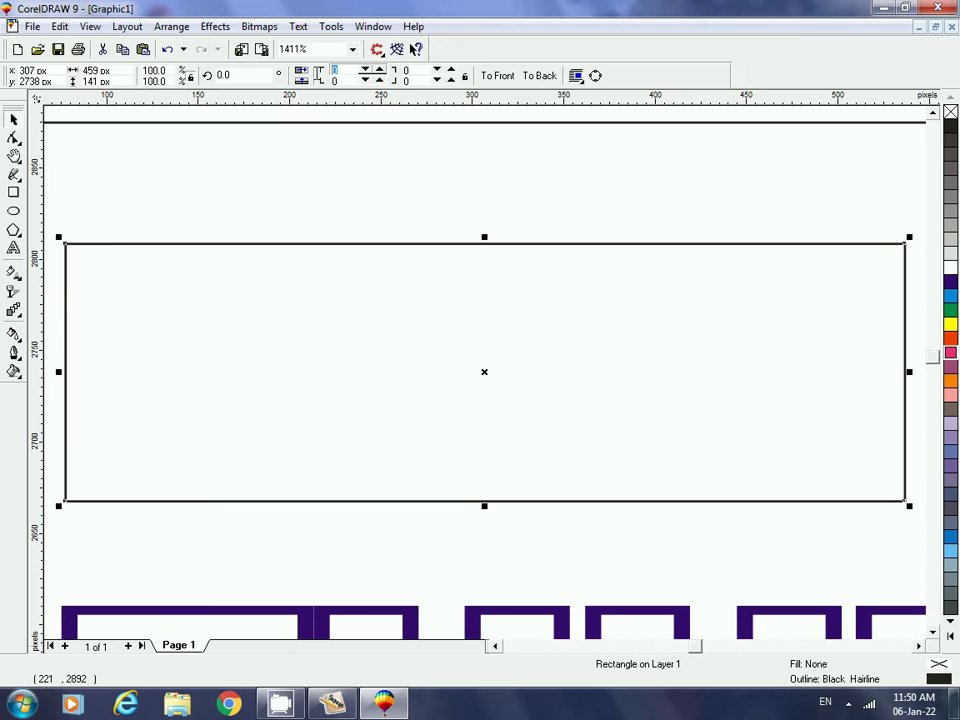
type("50")
key("Return")
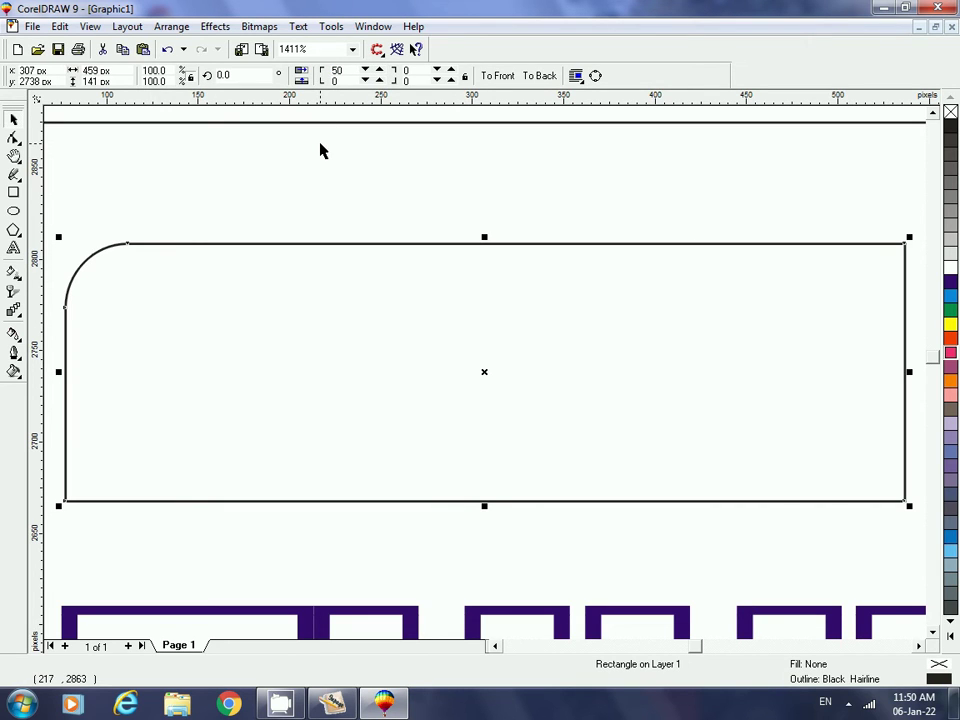
key("ctrl+z")
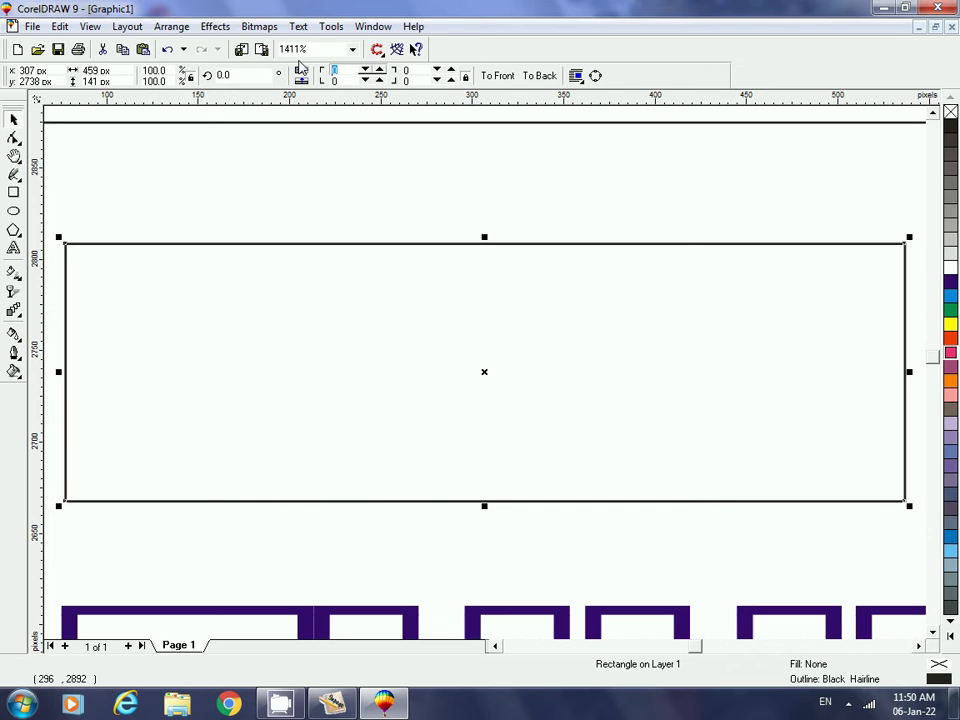
type("50")
key("Return")
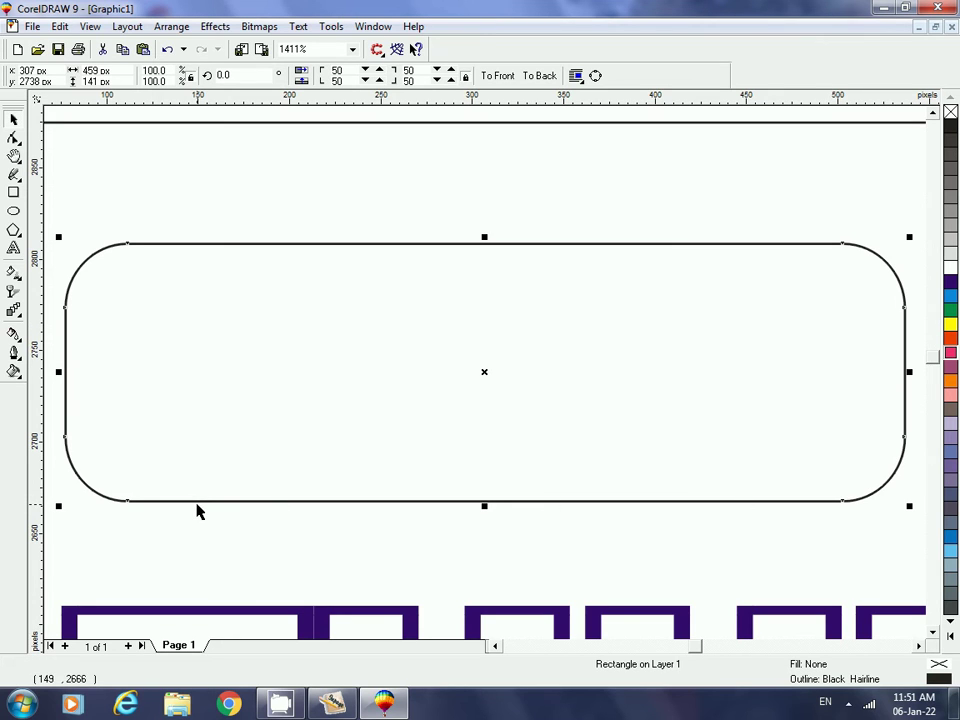
left_click(77, 186)
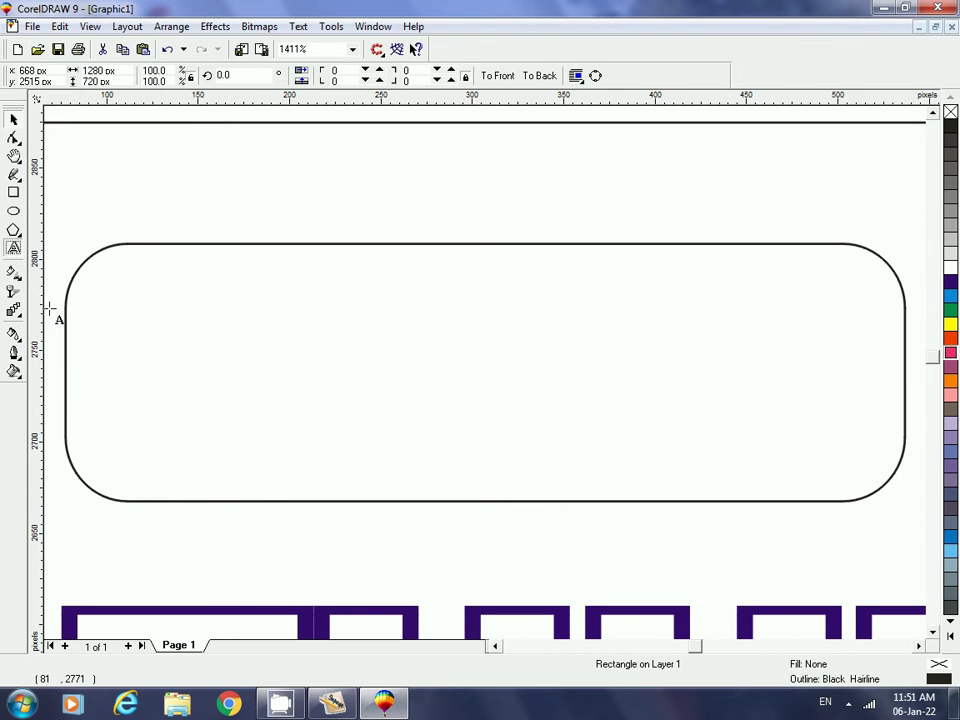
Type the word YouTube on the canvas near the rounded rectangle.
left_click(14, 249)
left_click(111, 363)
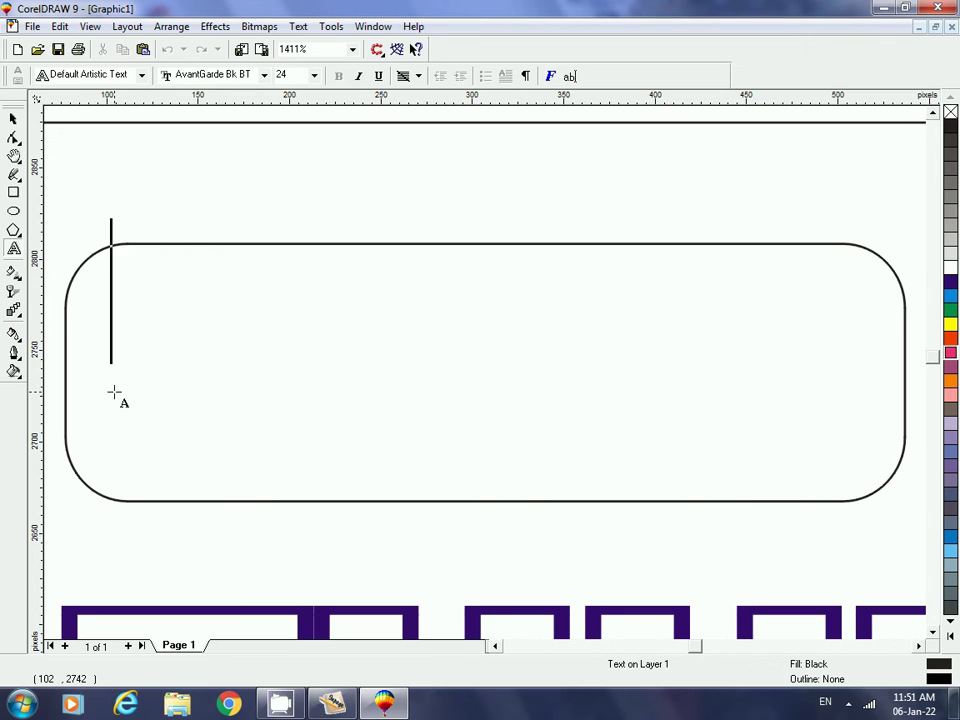
type("You")
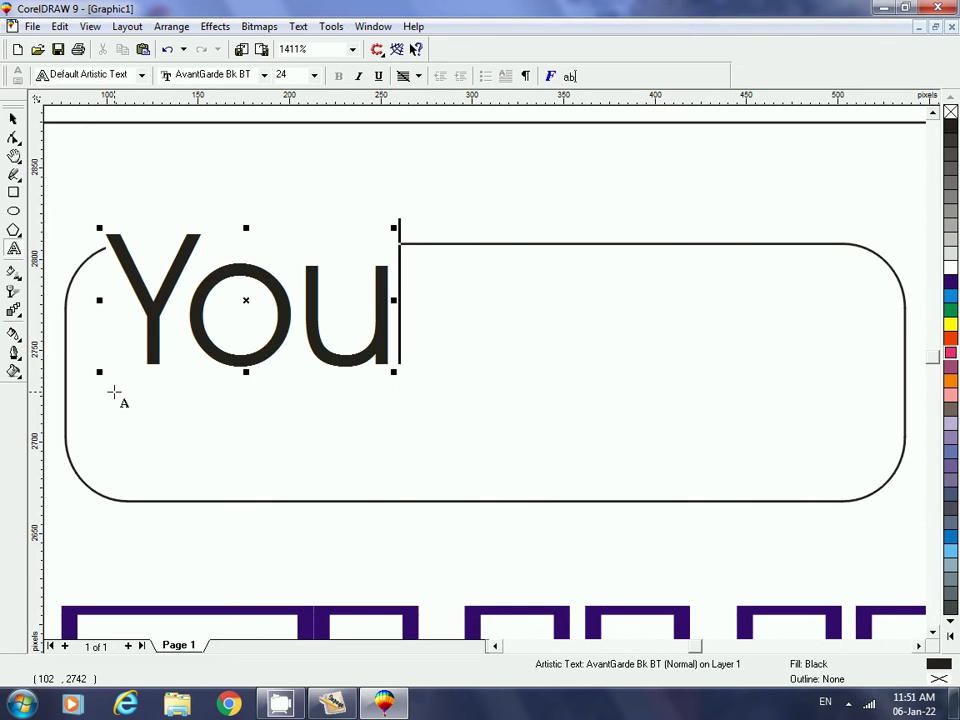
type("Tube")
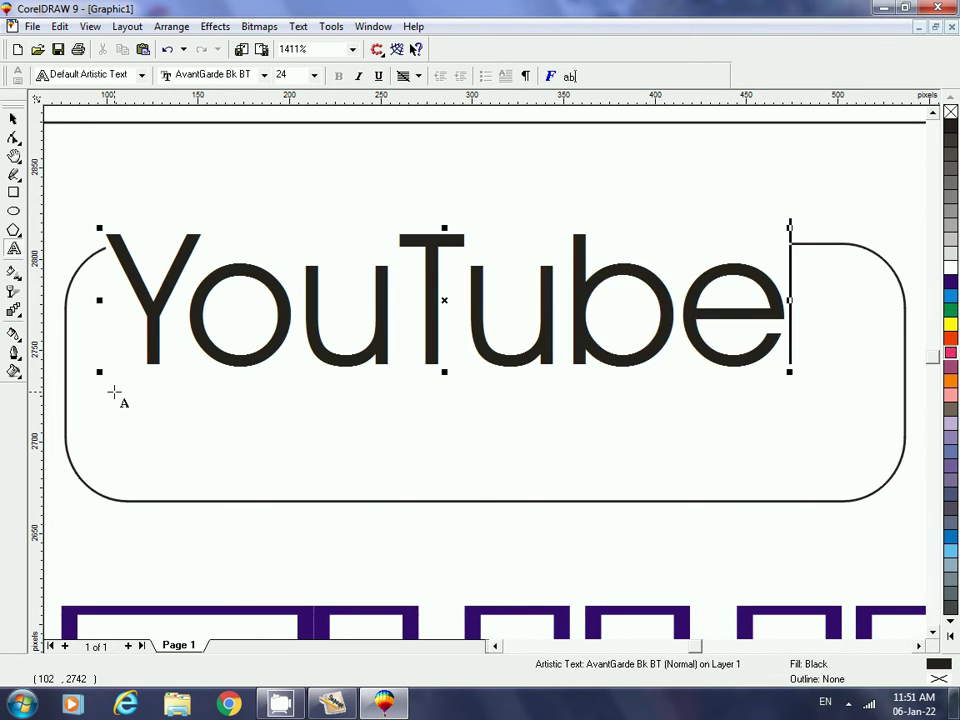
left_click(13, 119)
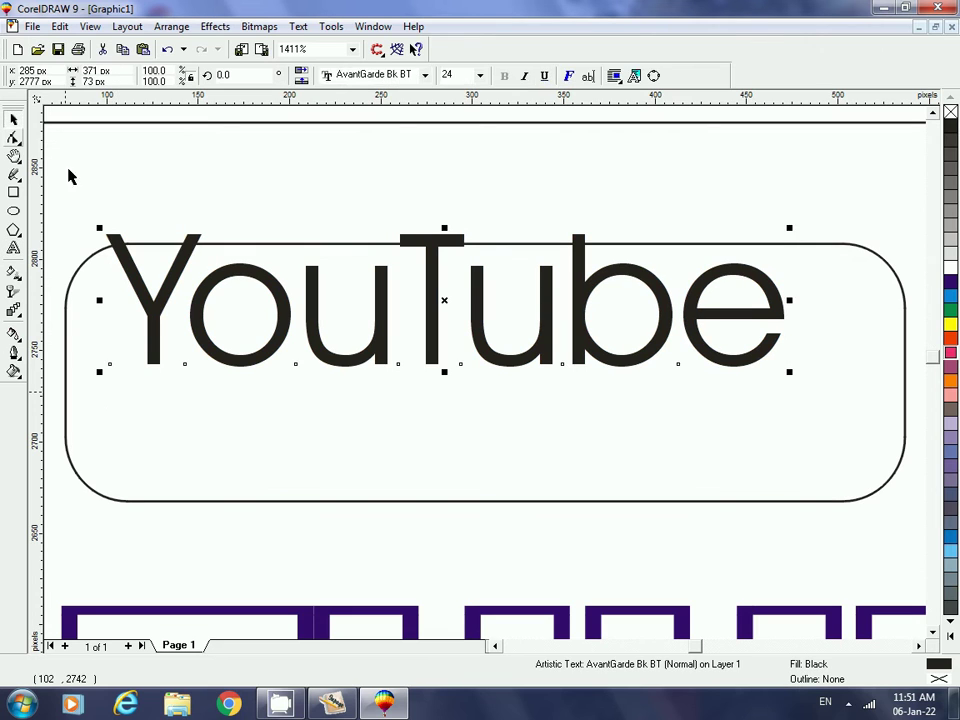
Centre the YouTube text horizontally and vertically inside the rounded rectangle.
key("Tab")
left_click(233, 366)
left_click(224, 461, "shift")
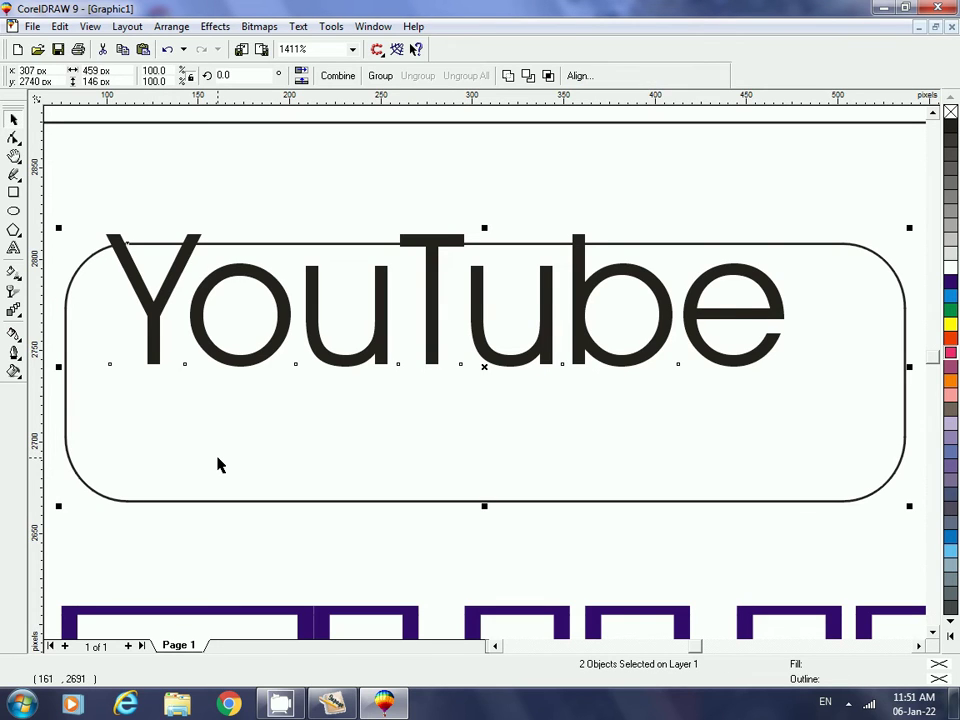
key("e")
key("c")
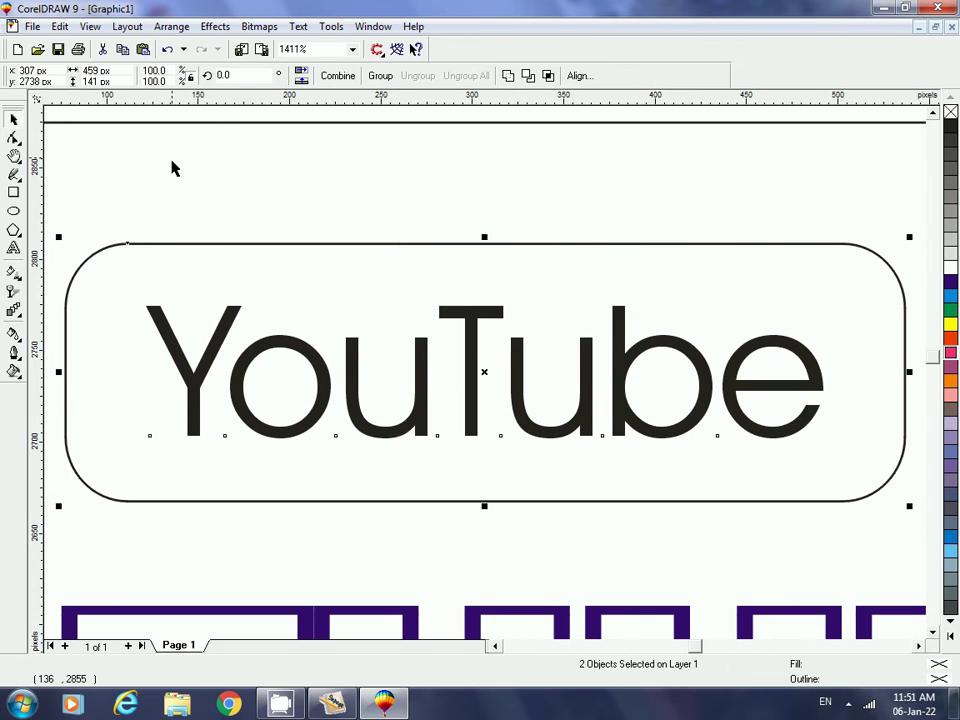
Select only the YouTube text and set its font to Arial Black.
left_click(240, 448)
left_click(270, 440)
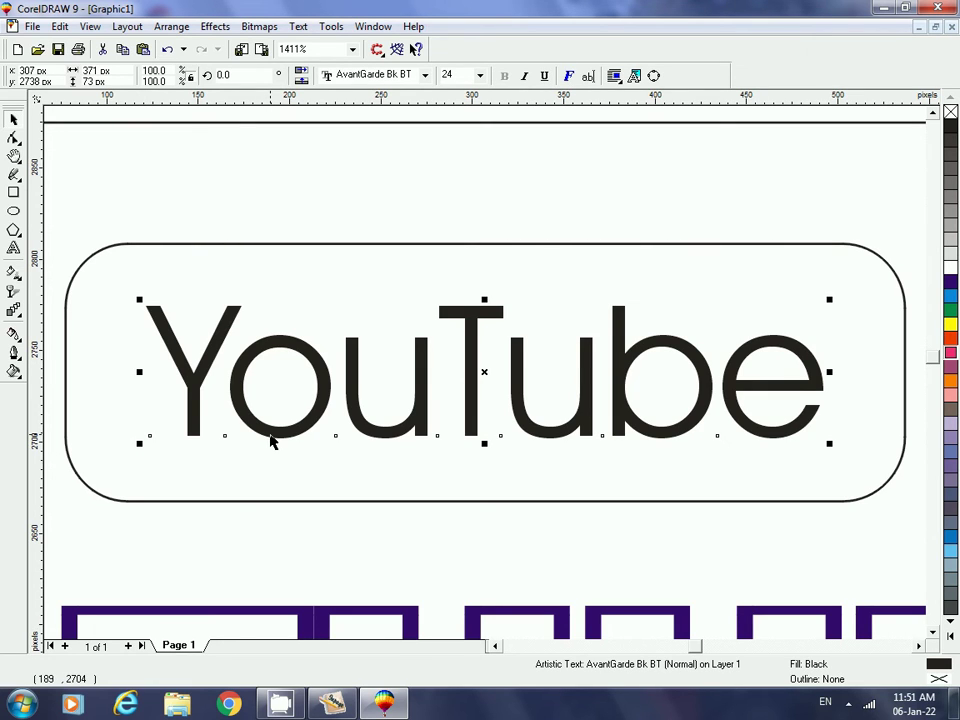
left_click(377, 76)
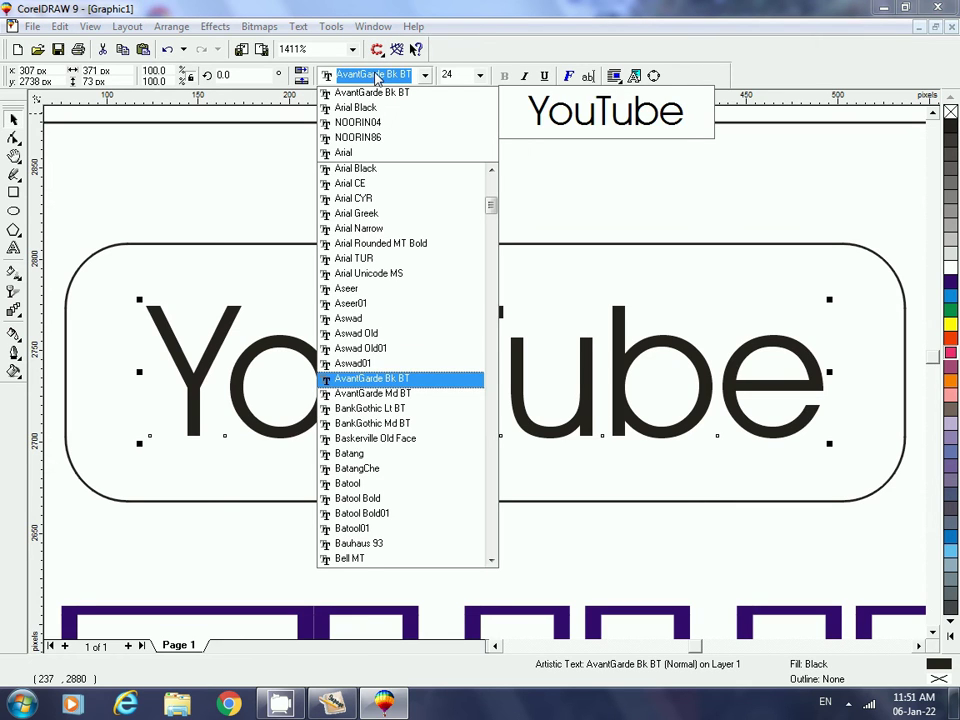
type("Arial")
key("Return")
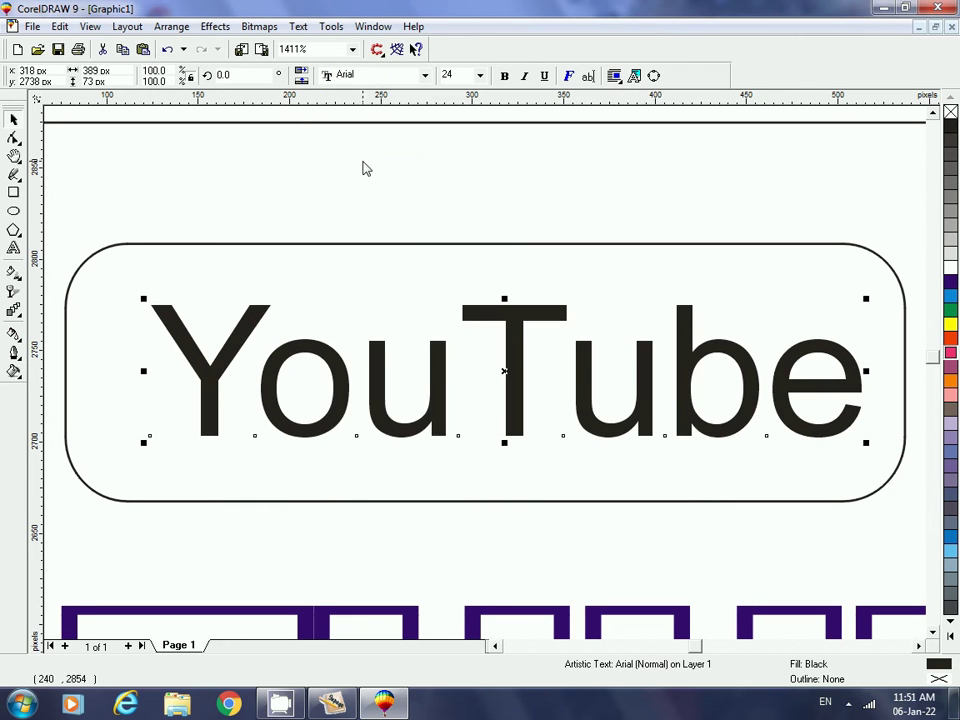
left_click(348, 78)
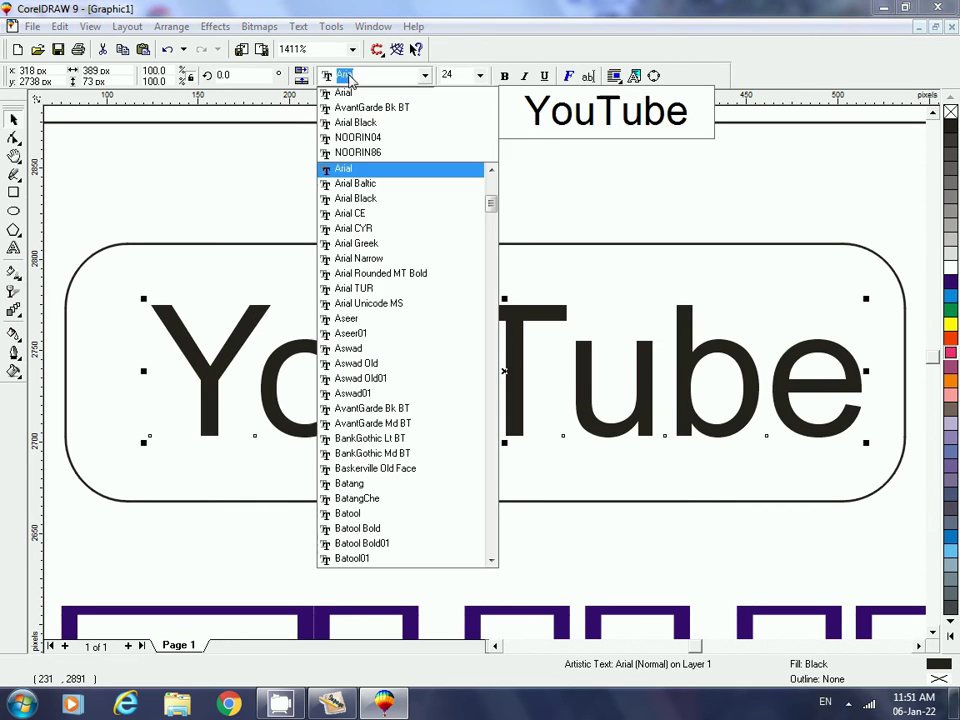
left_click(354, 199)
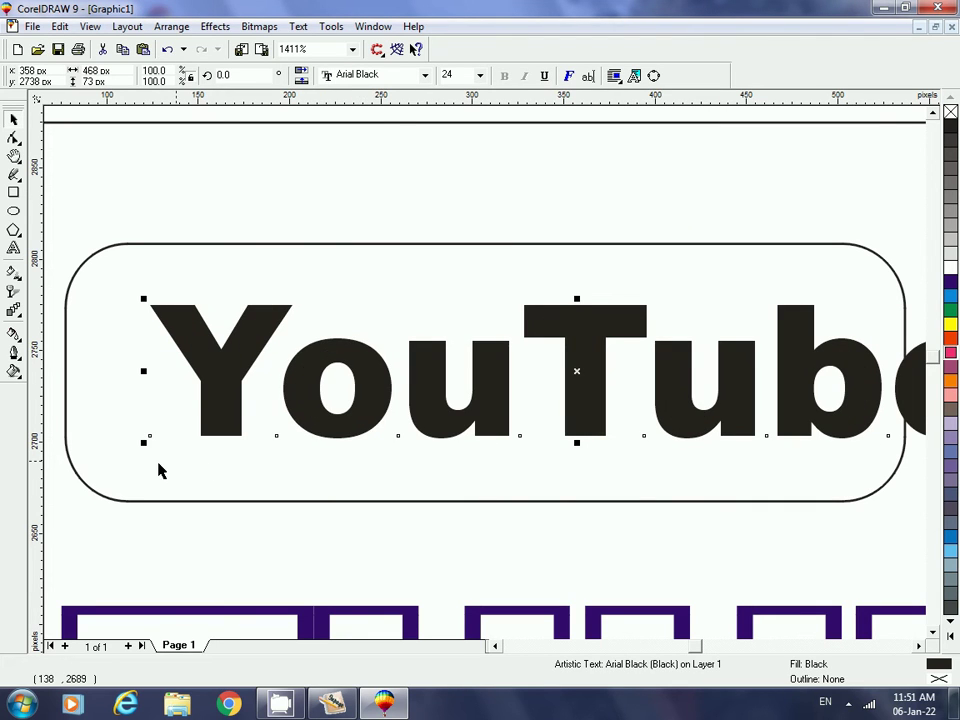
Resize the YouTube text and centre it in the rounded rectangle with C and E.
left_click_drag(143, 441, 399, 416)
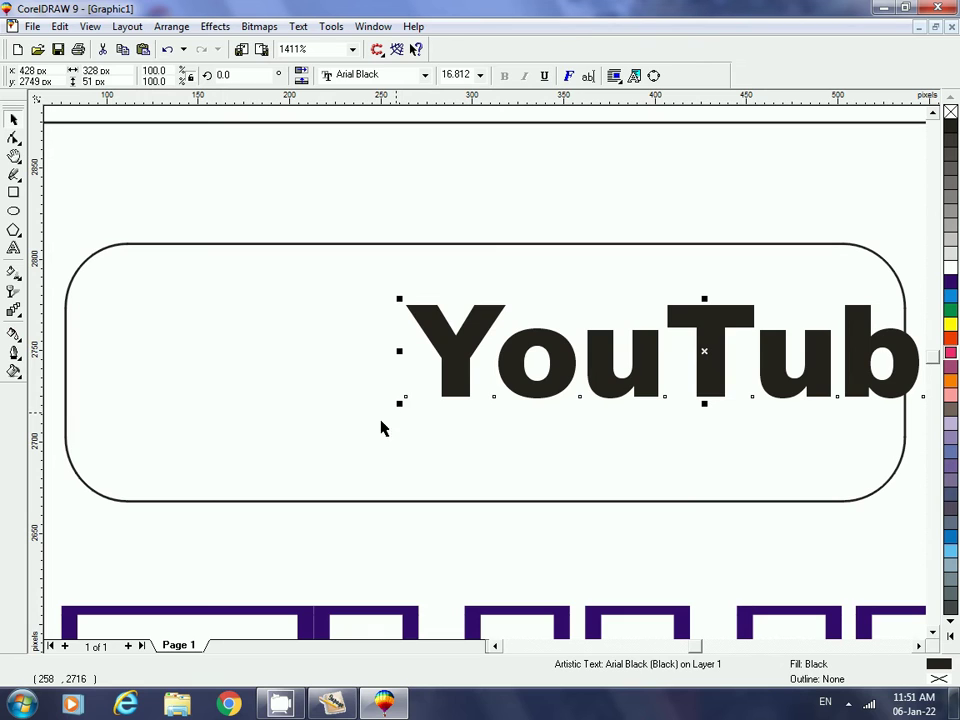
left_click(250, 443, "shift")
key("c")
key("e")
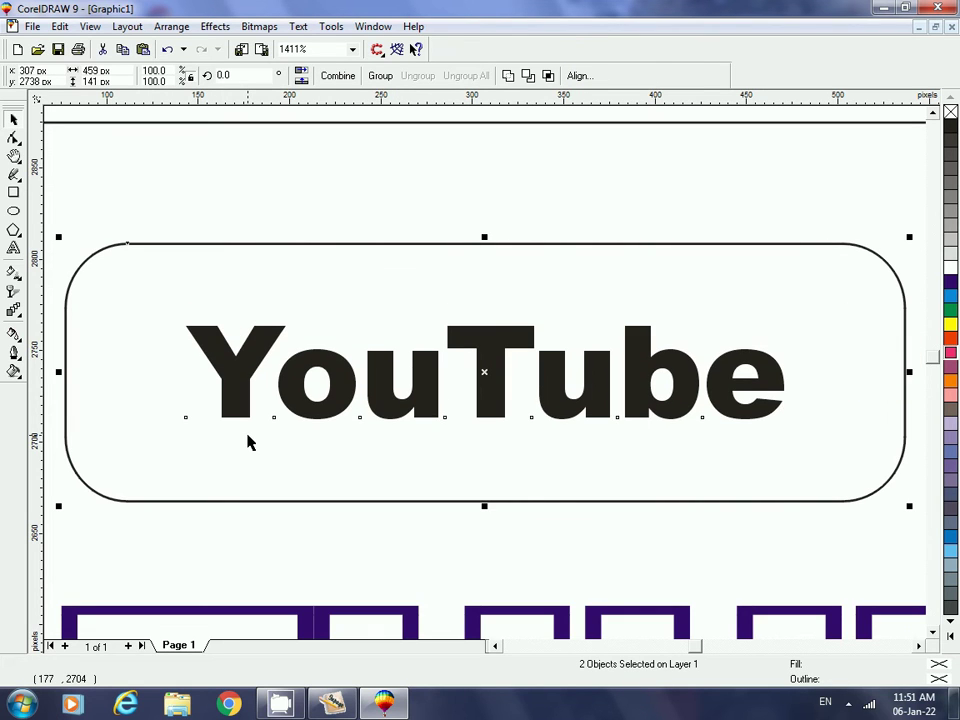
key("Tab")
Enlarge the YouTube text to about 402 × 63 px and nudge it toward the rectangle's top.
left_click(323, 407)
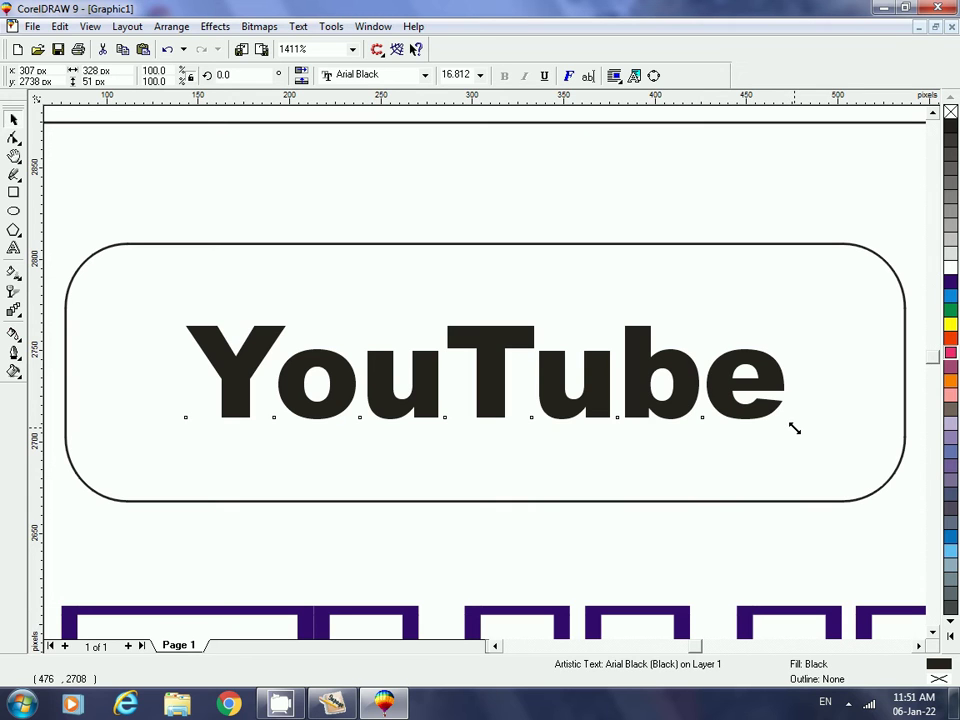
left_click_drag(798, 432, 861, 477)
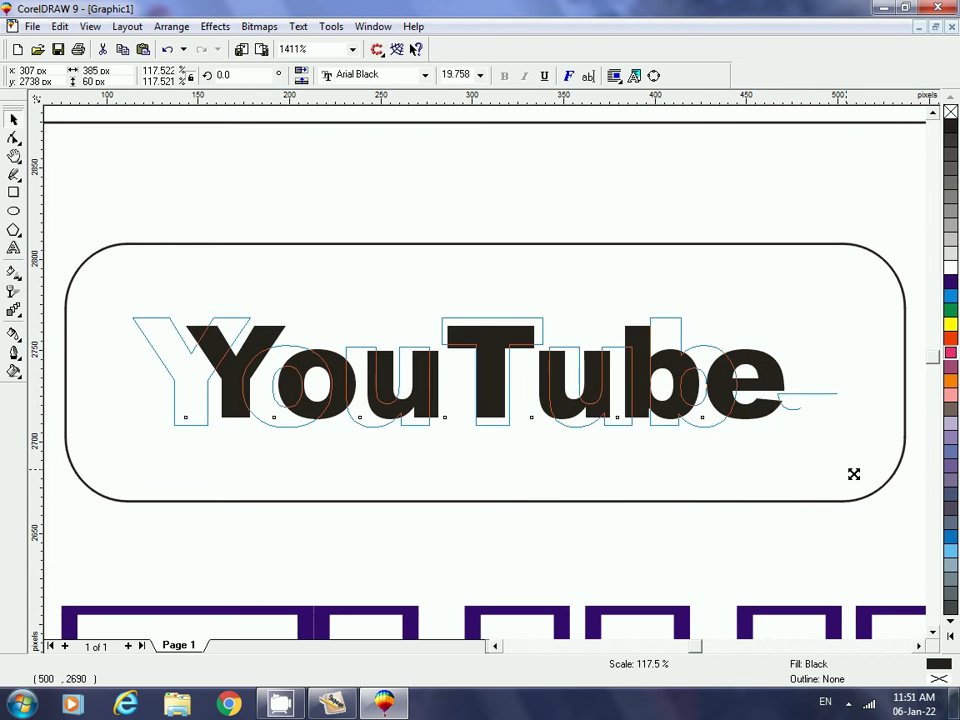
left_click_drag(861, 477, 860, 474)
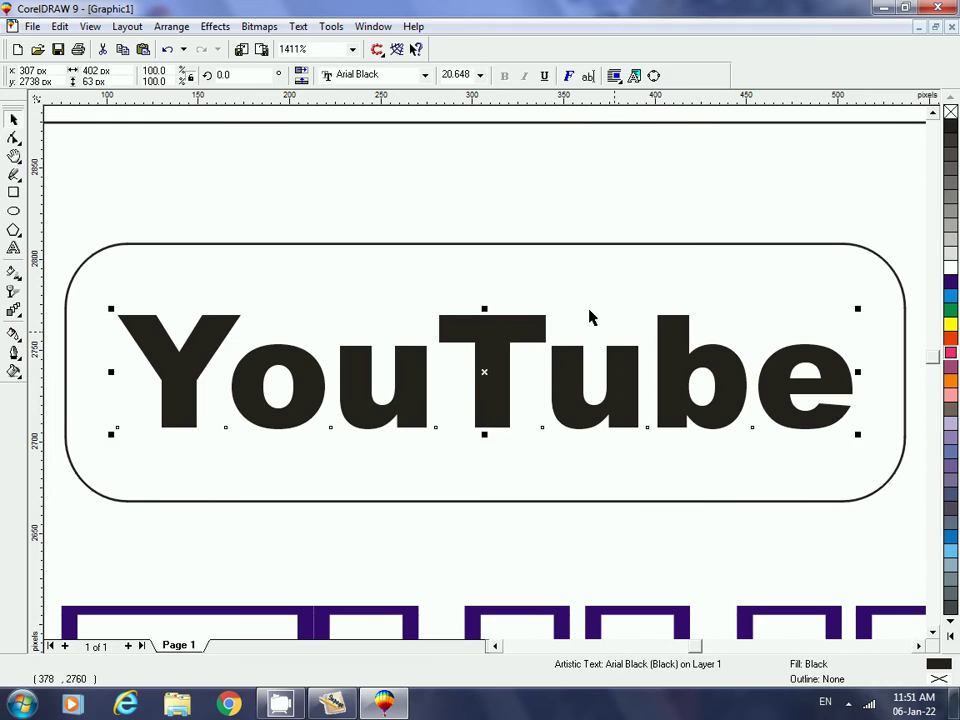
left_click(450, 177)
left_click(478, 348)
key("Up")
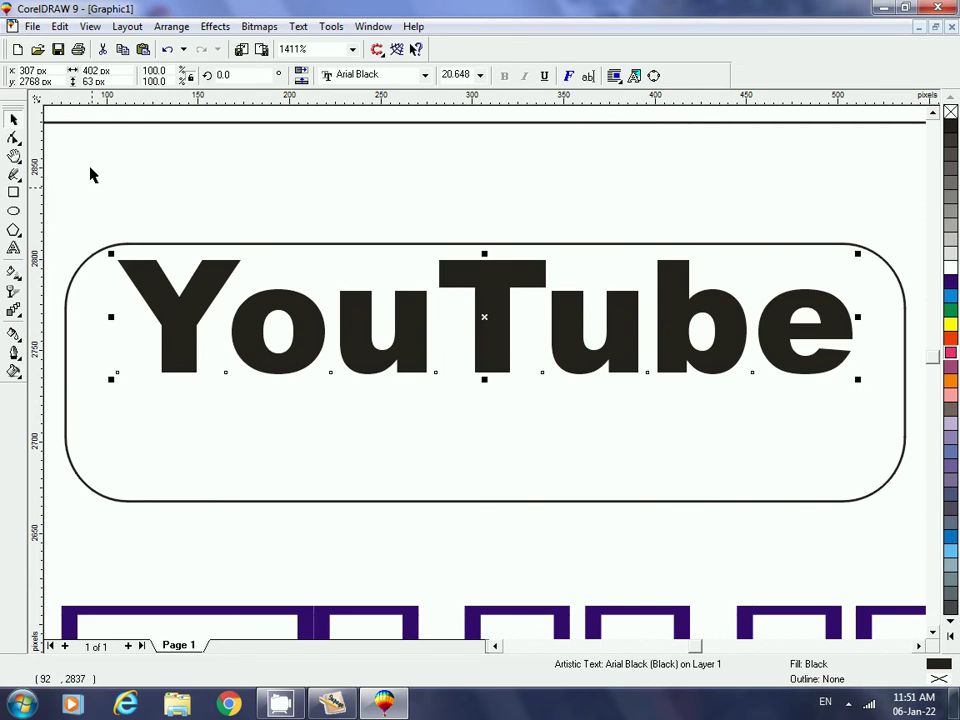
Draw a three-sided polygon below the YouTube text and rotate it 270° into a right-pointing triangle.
left_click(14, 230)
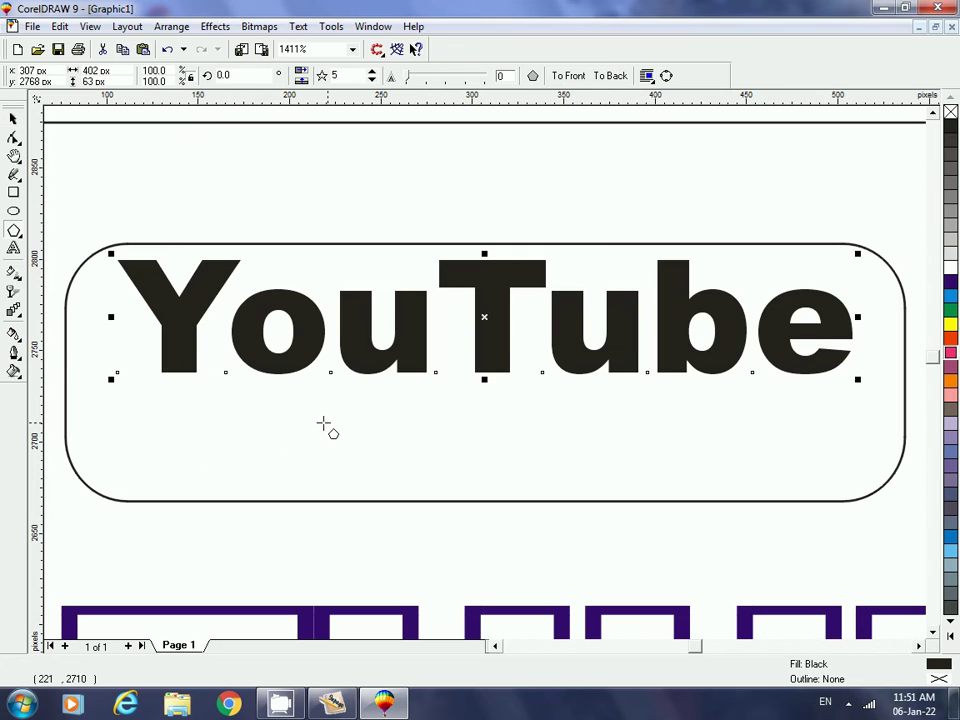
left_click_drag(321, 412, 436, 480)
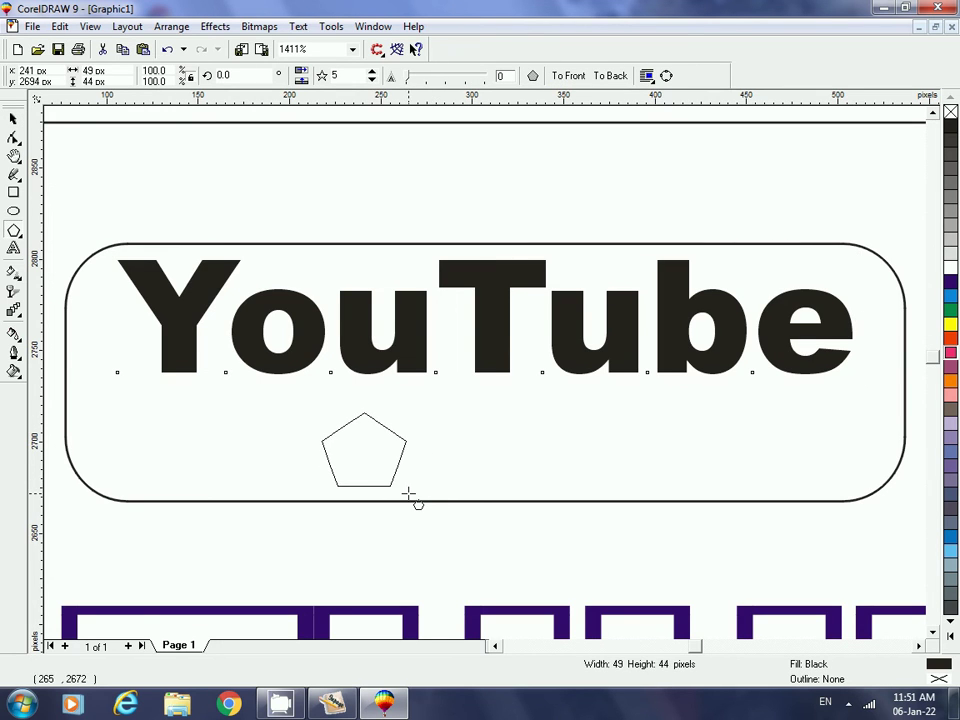
left_click_drag(437, 484, 421, 491)
type("3")
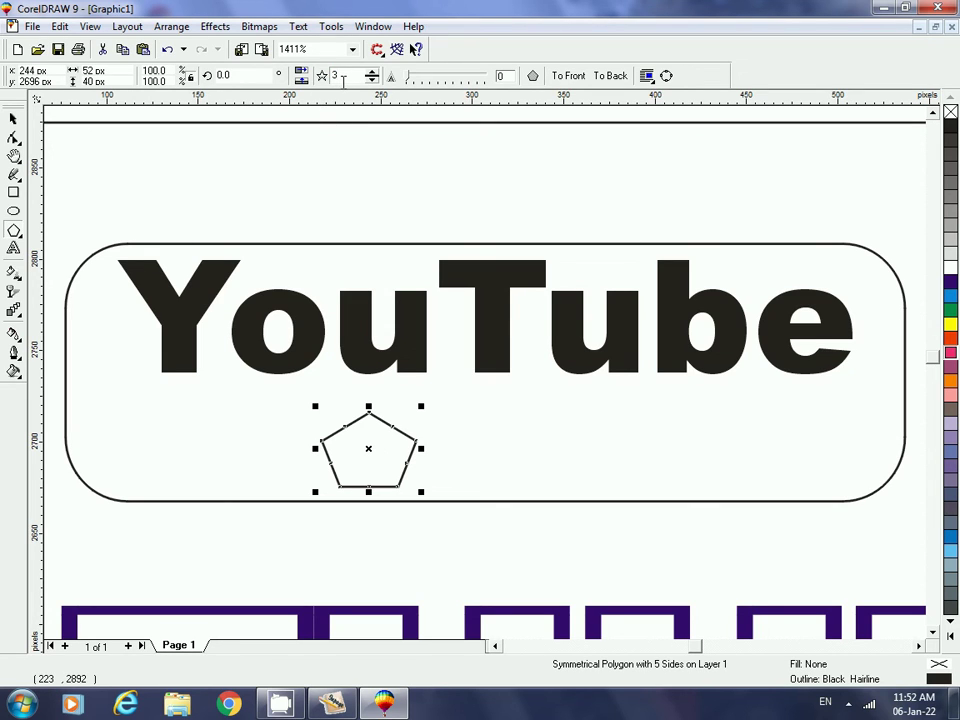
key("Return")
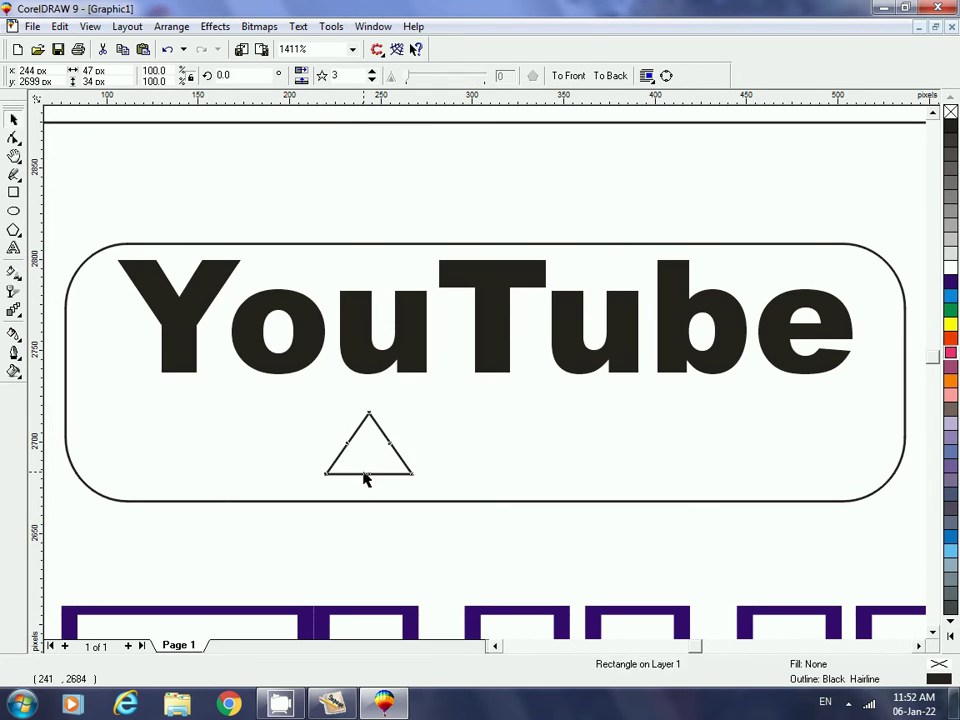
left_click(369, 443)
mouse_move(418, 403)
left_mouse_down()
mouse_move(435, 507)
mouse_move(420, 521)
left_mouse_up()
left_click(386, 489)
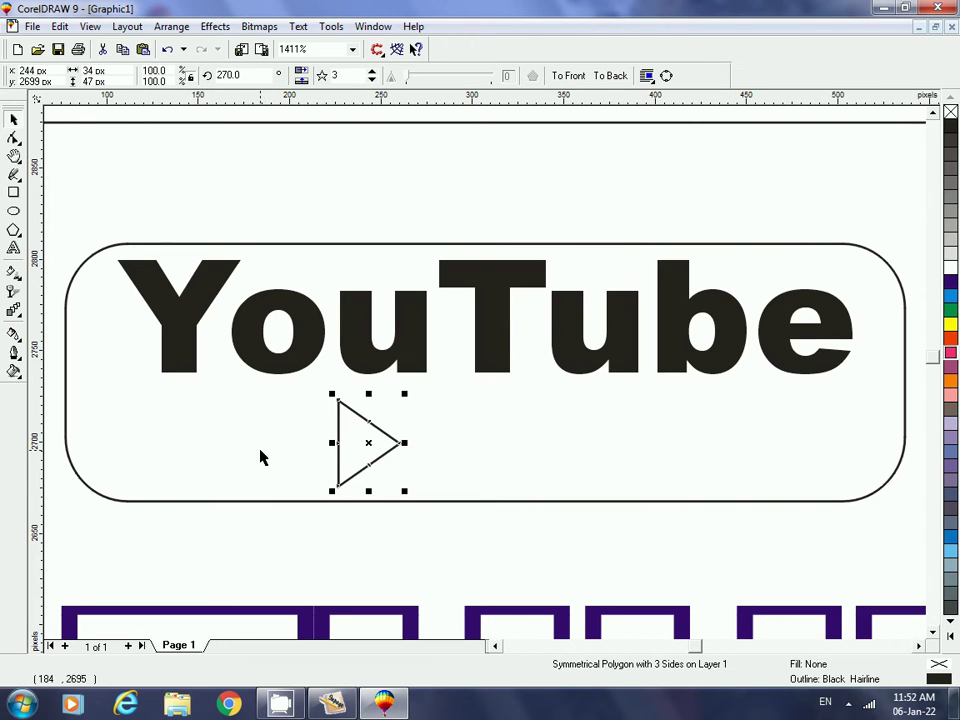
left_click(459, 311, "shift")
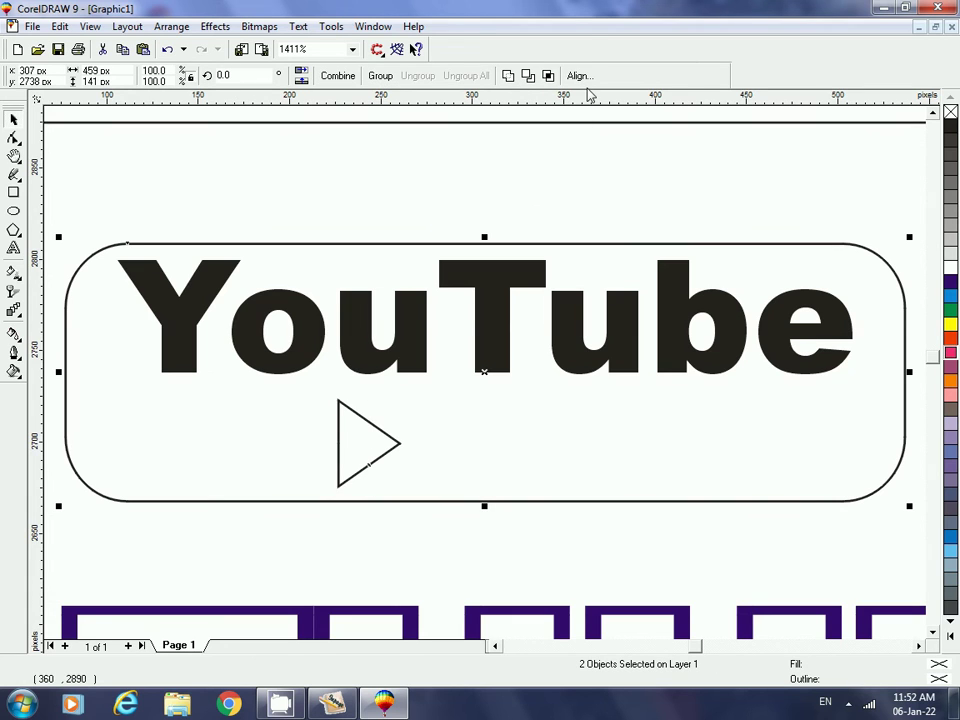
Align the play triangle to the rounded rectangle's horizontal centre and scale it up slightly.
left_click(581, 77)
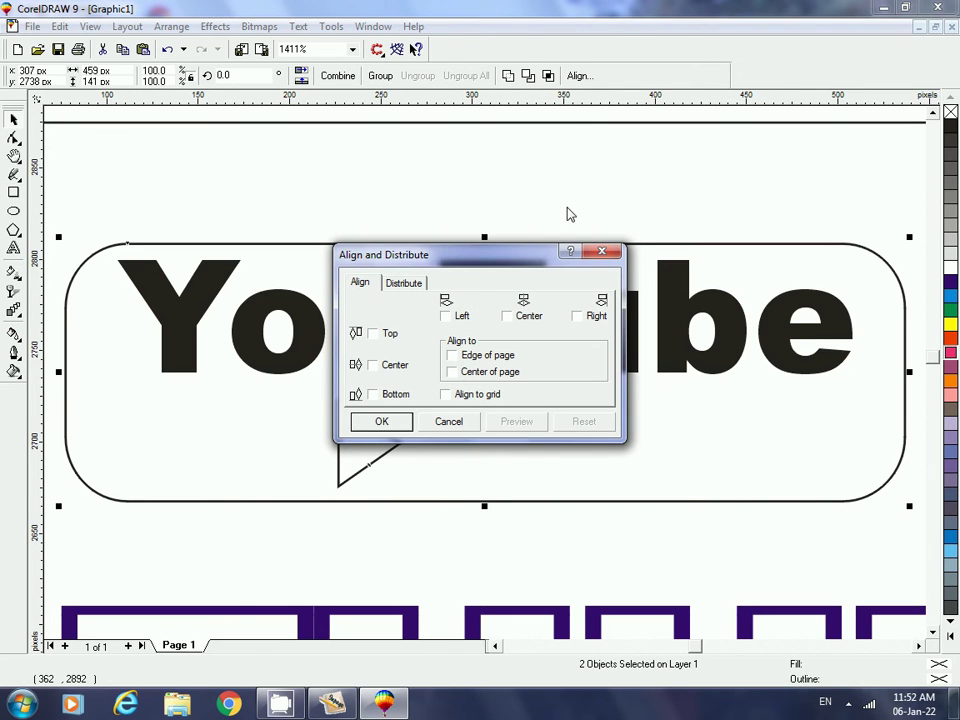
left_click(508, 316)
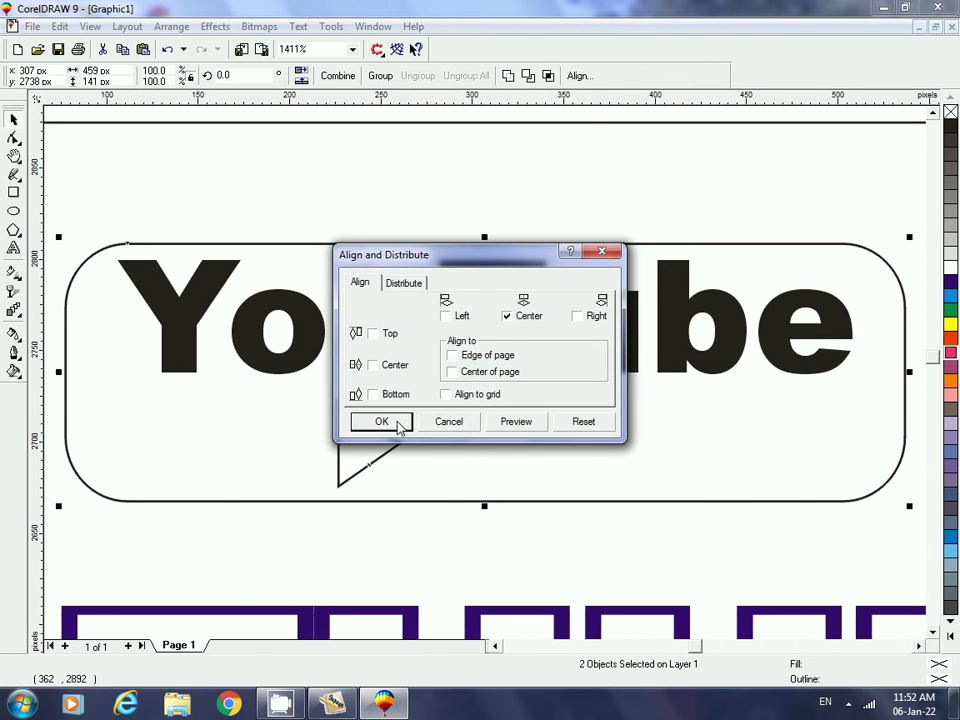
left_click(400, 423)
left_click(411, 182)
left_click(468, 477)
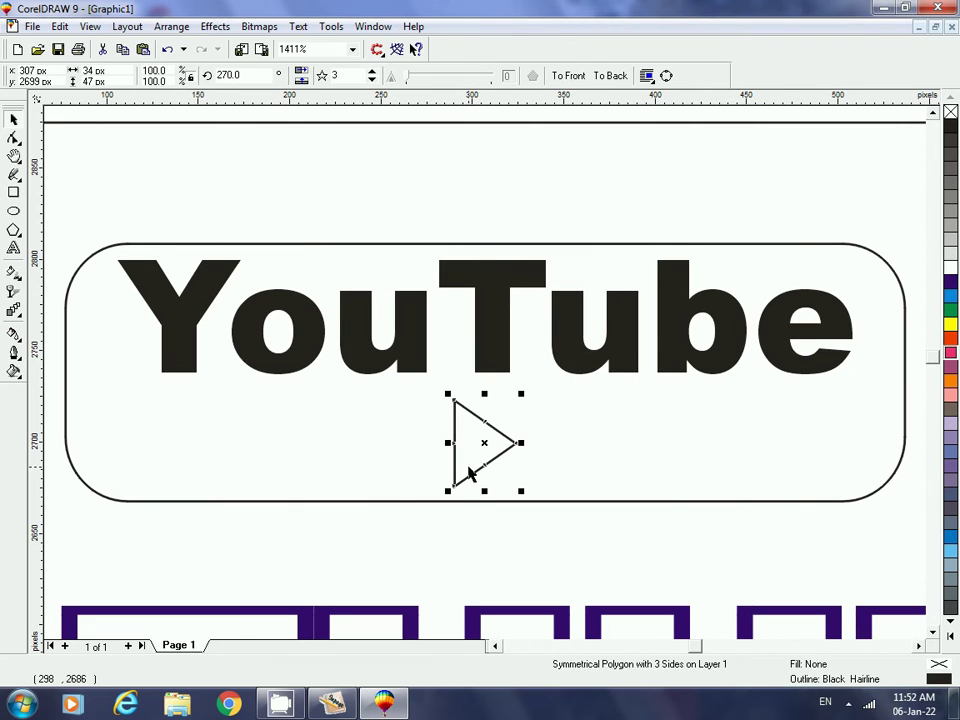
left_click_drag(448, 394, 438, 373)
left_click(480, 160)
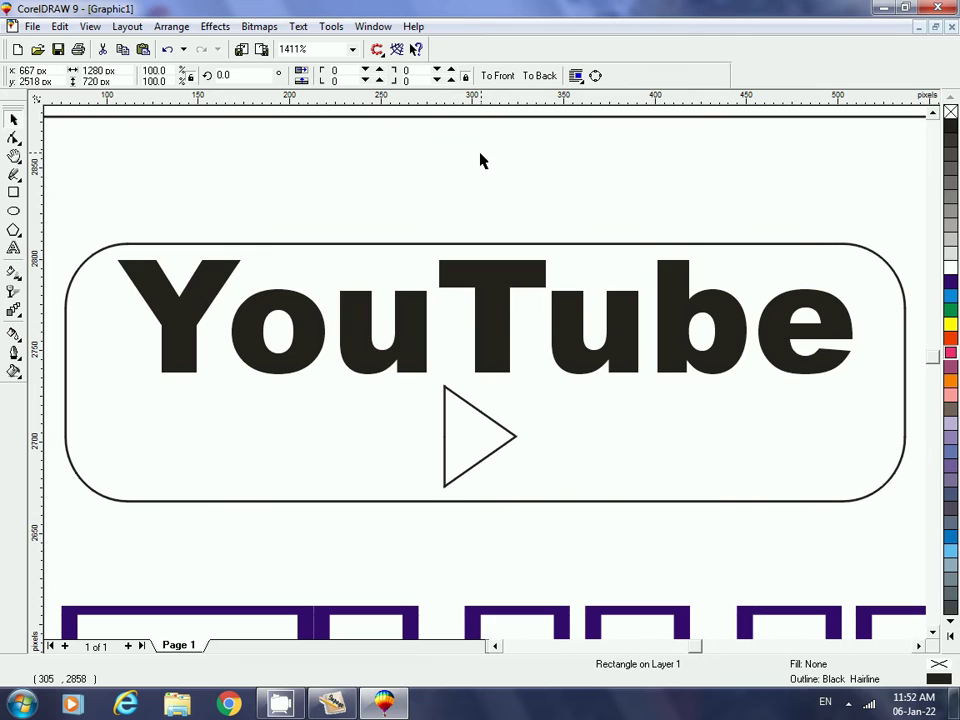
left_click(504, 283)
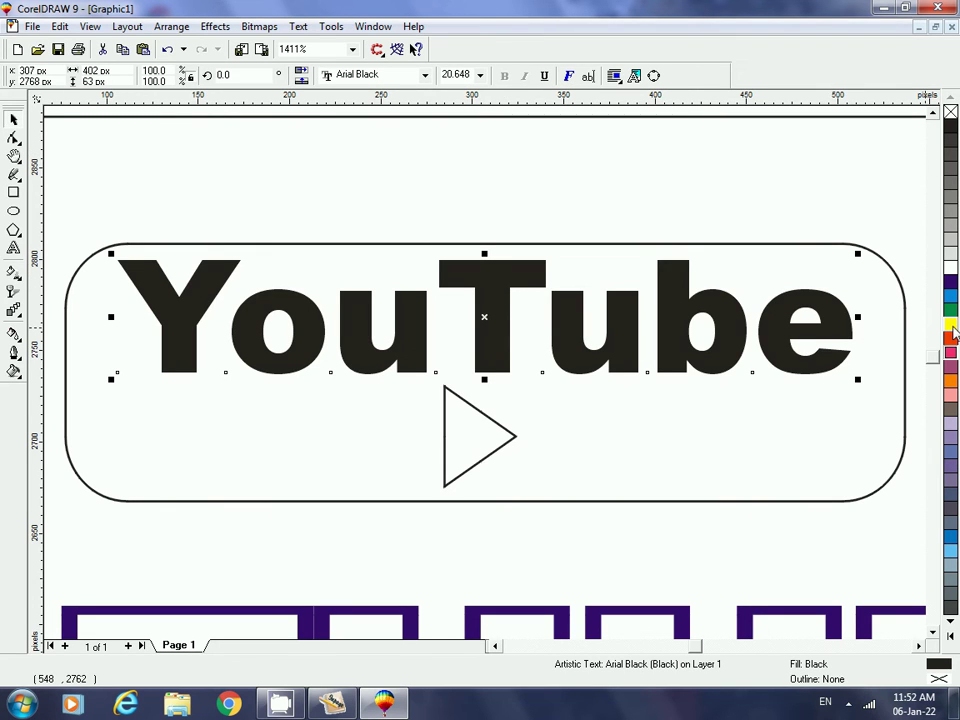
Give the YouTube lettering and the play triangle a white fill and white outline.
left_click(707, 315)
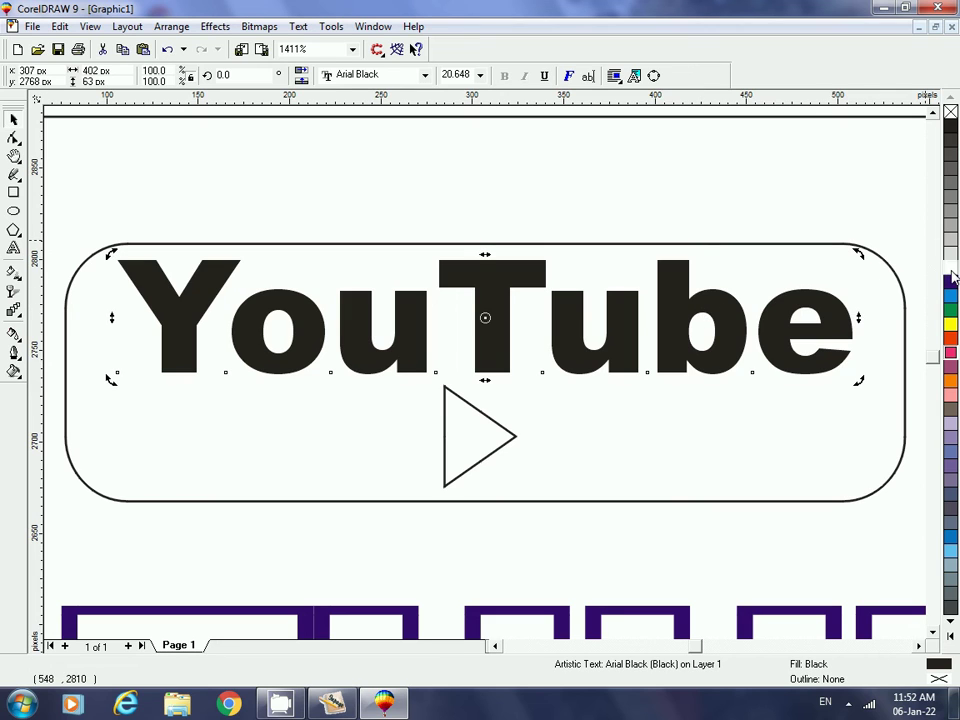
left_click(951, 270)
right_click(951, 270)
left_click(451, 482)
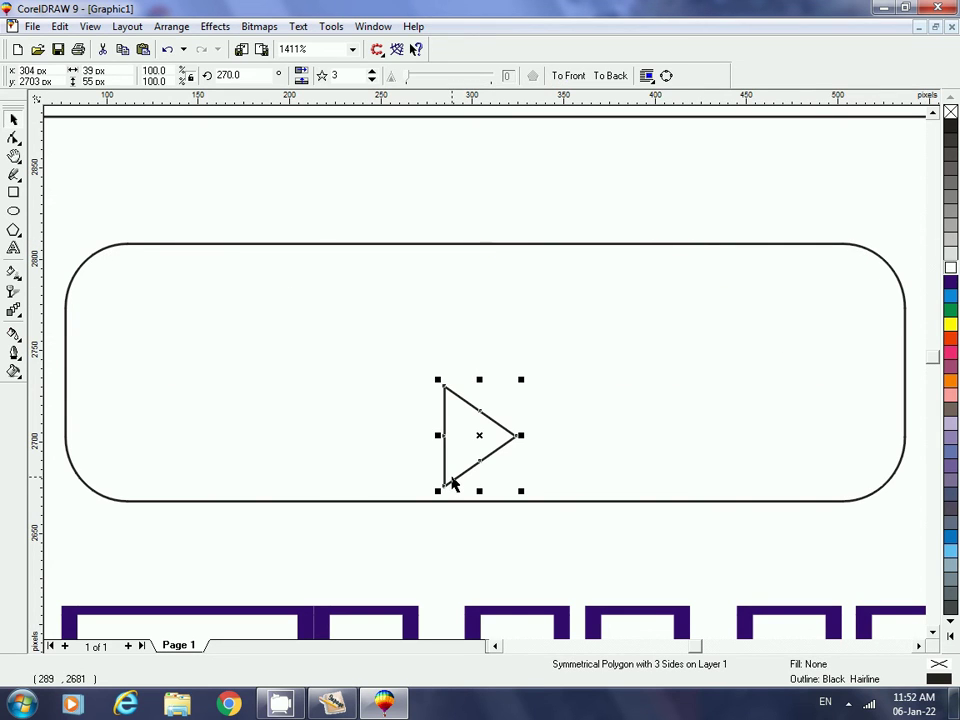
left_click(950, 270)
right_click(950, 270)
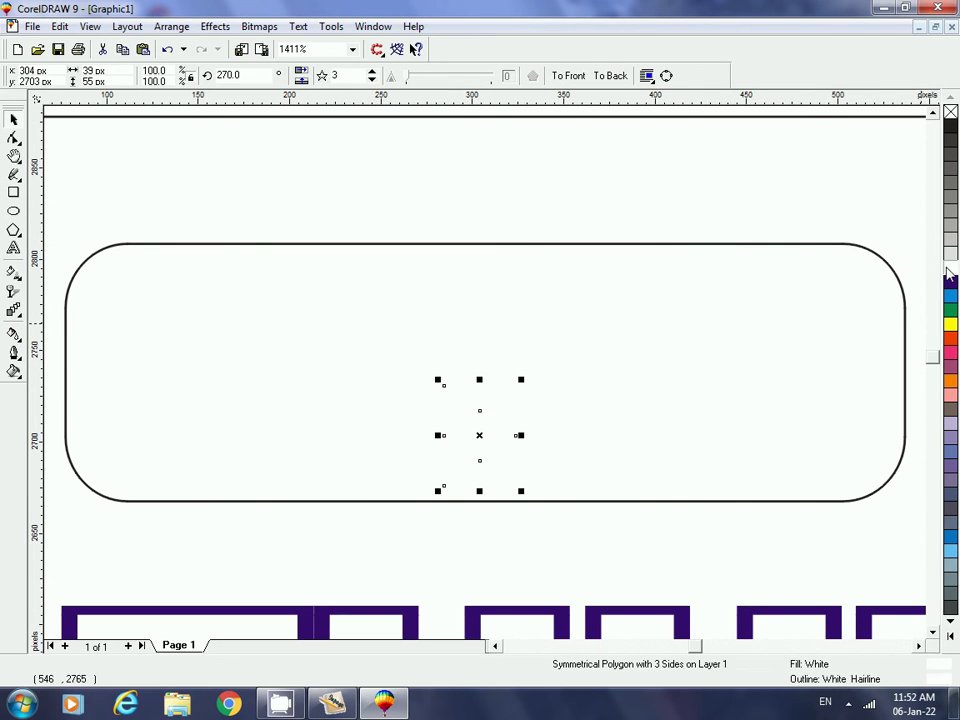
Give the rounded badge rectangle a red fill and red outline, then zoom out.
left_click(449, 244)
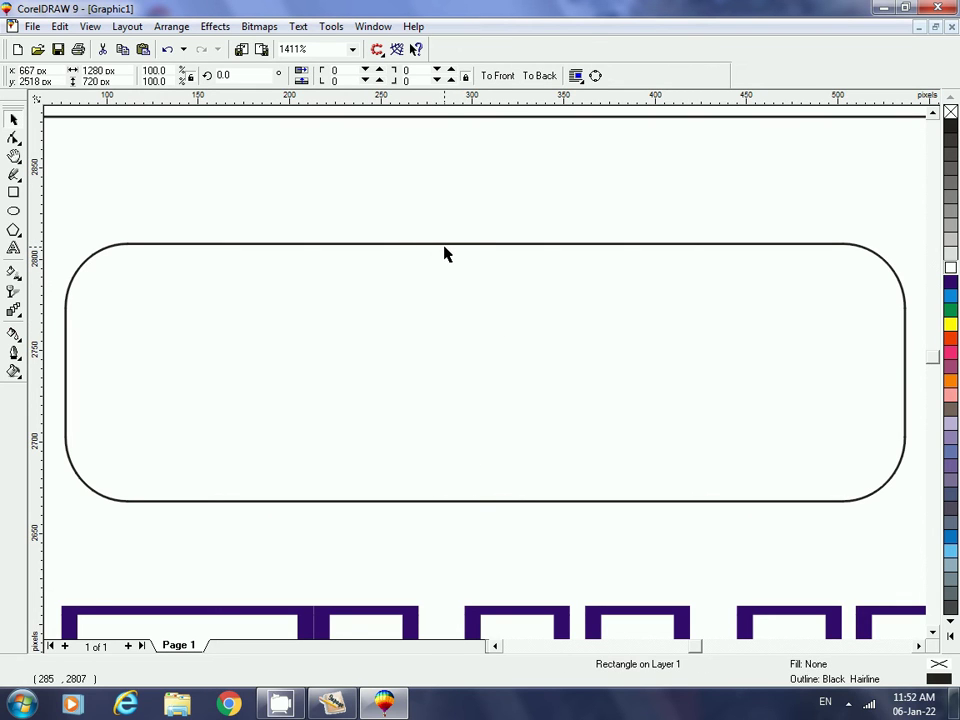
left_click(949, 336)
right_click(949, 336)
left_click(186, 197)
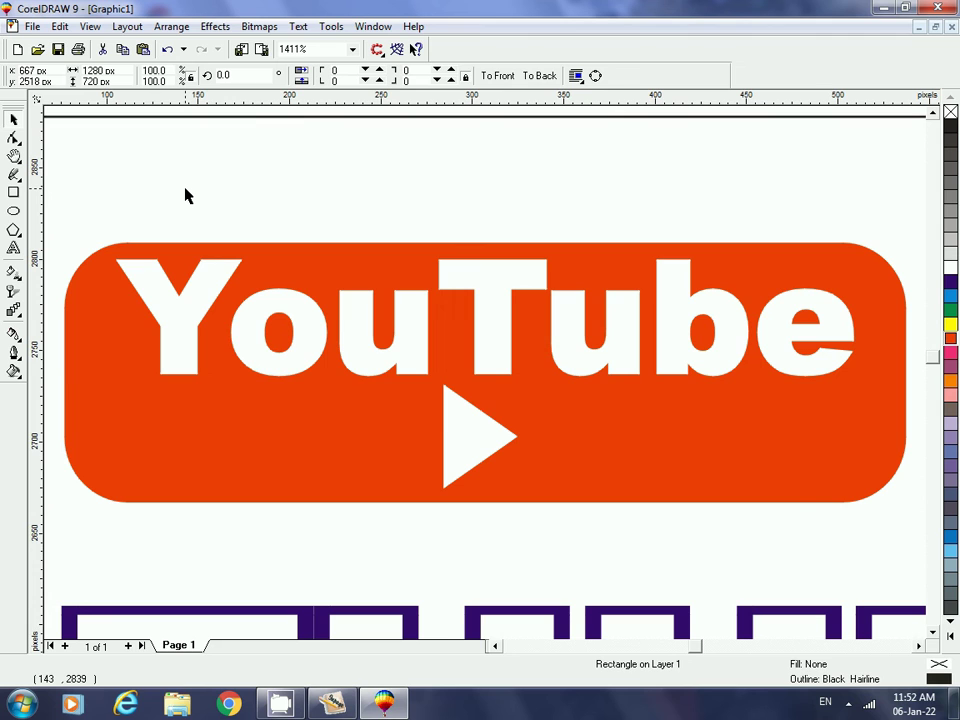
key("F3")
key("F3")
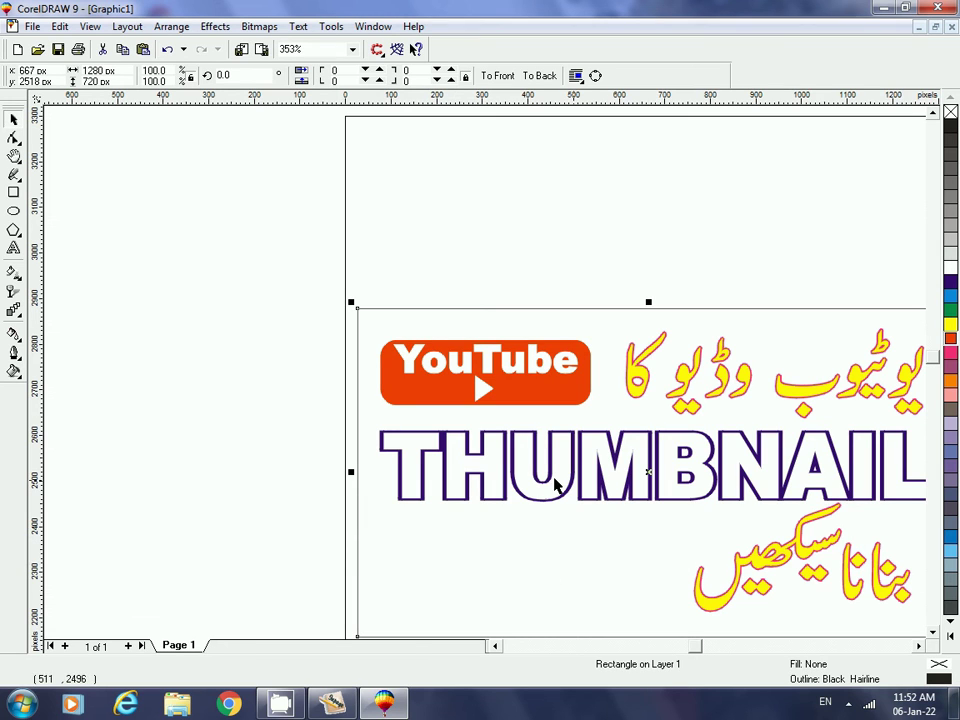
left_click(950, 624)
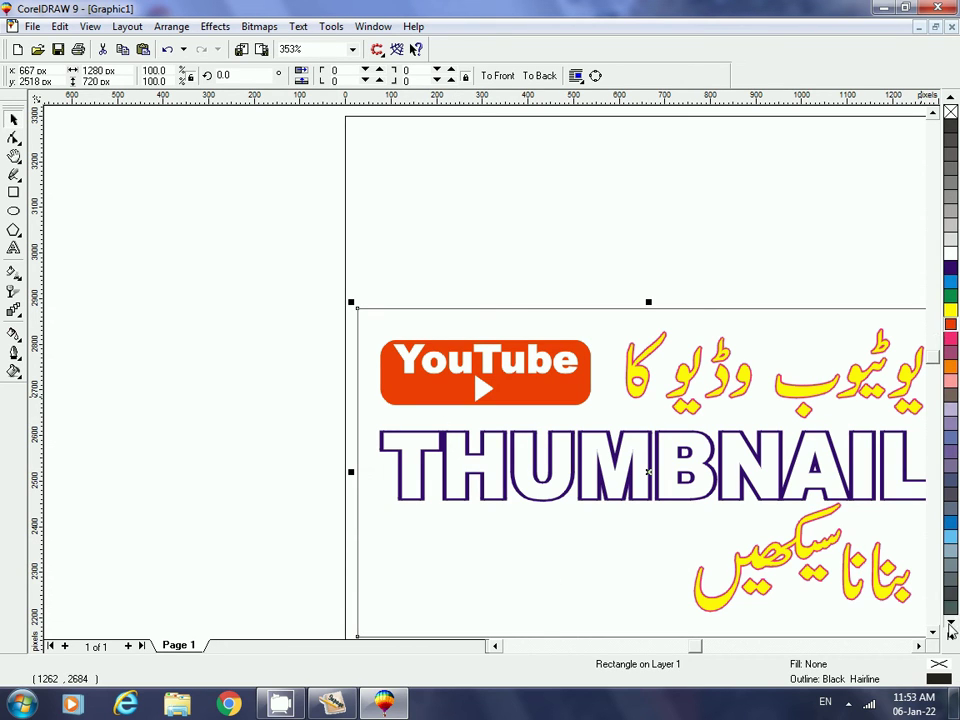
left_click(932, 633)
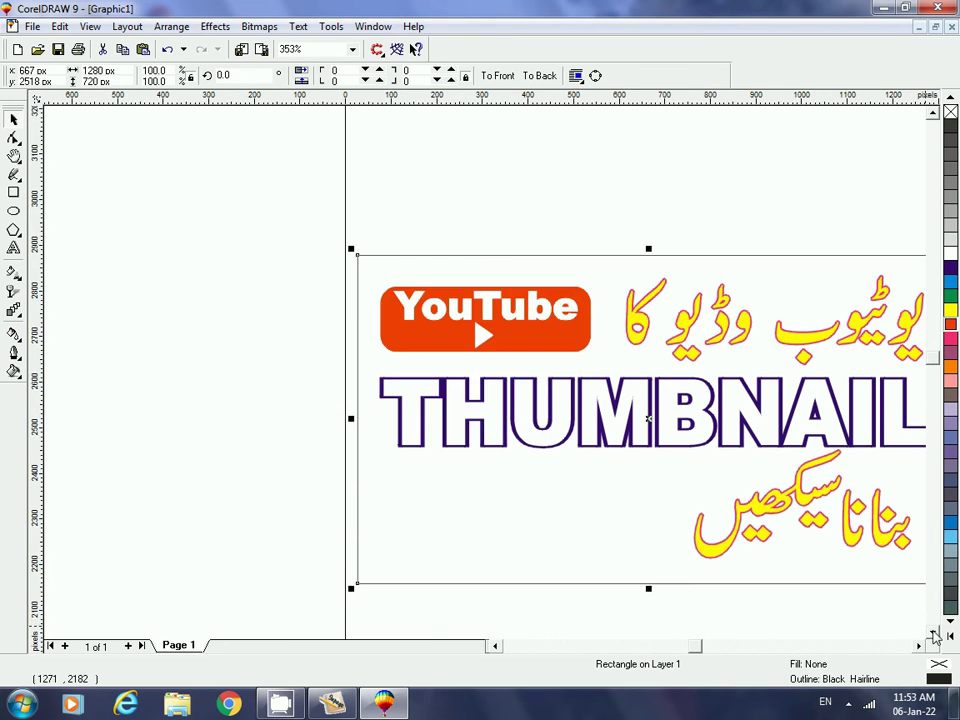
left_click(918, 646)
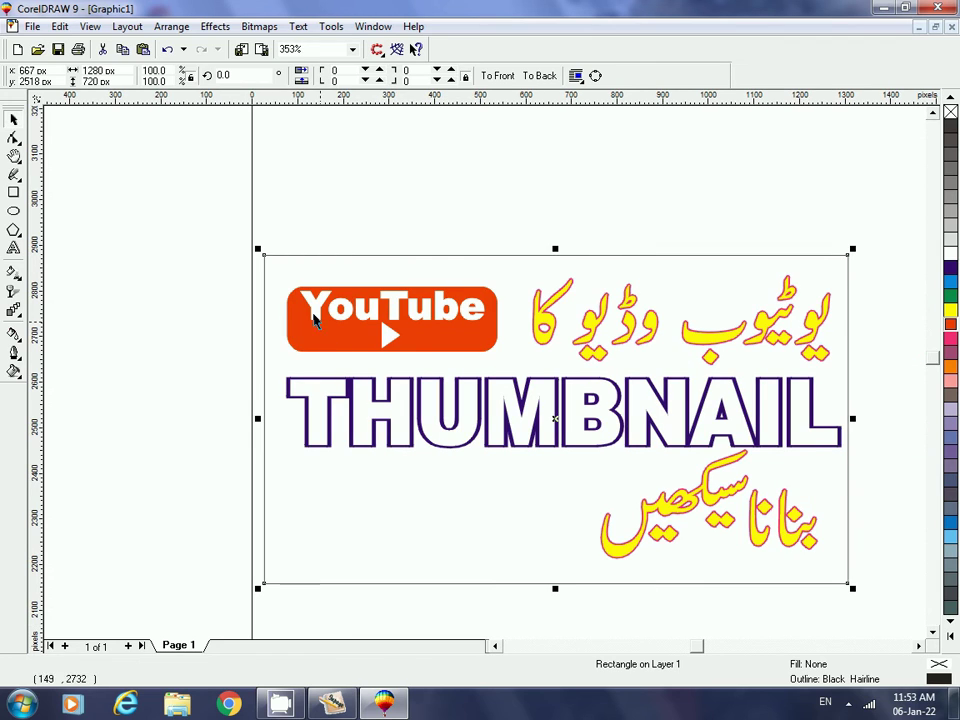
left_click(183, 248)
left_click(583, 428)
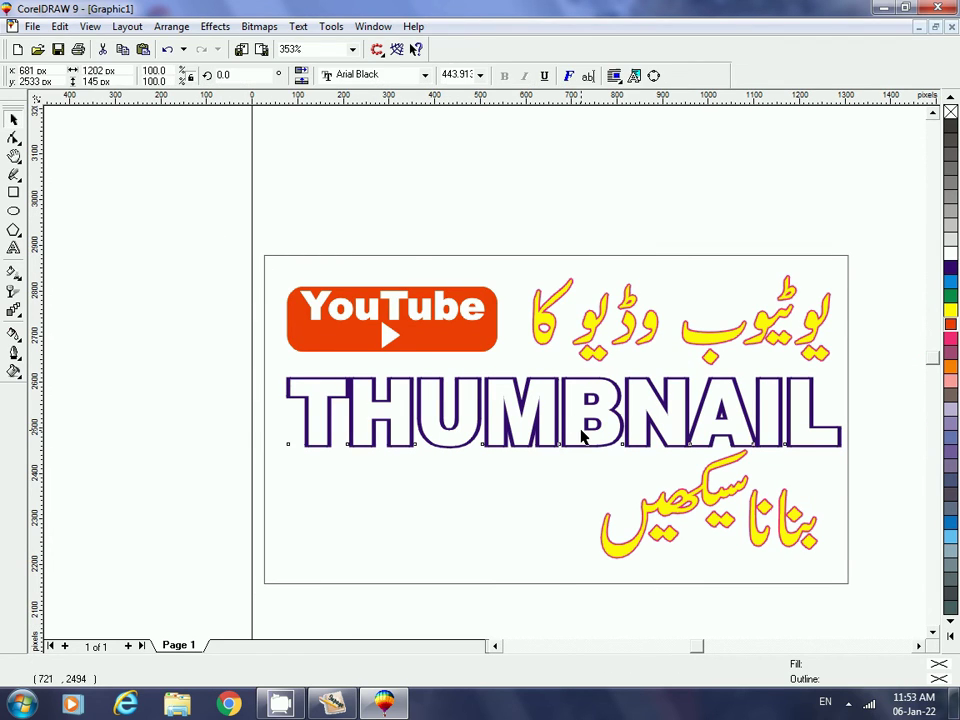
left_click(76, 408)
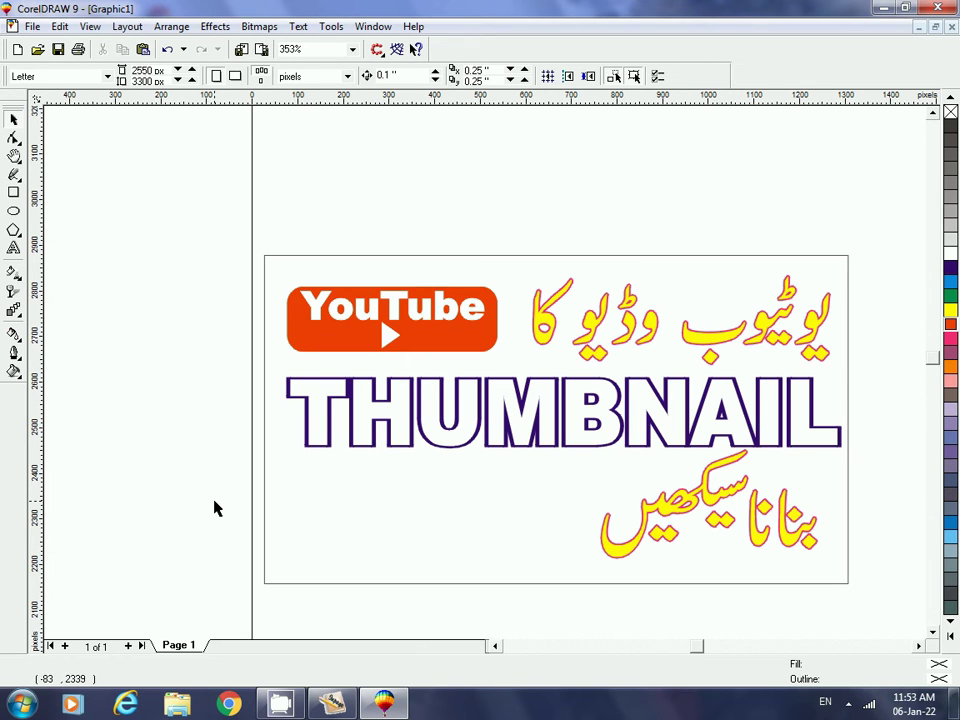
Add the text 'Proper Size' and move it just under THUMBNAIL.
left_click(13, 247)
left_click(120, 488)
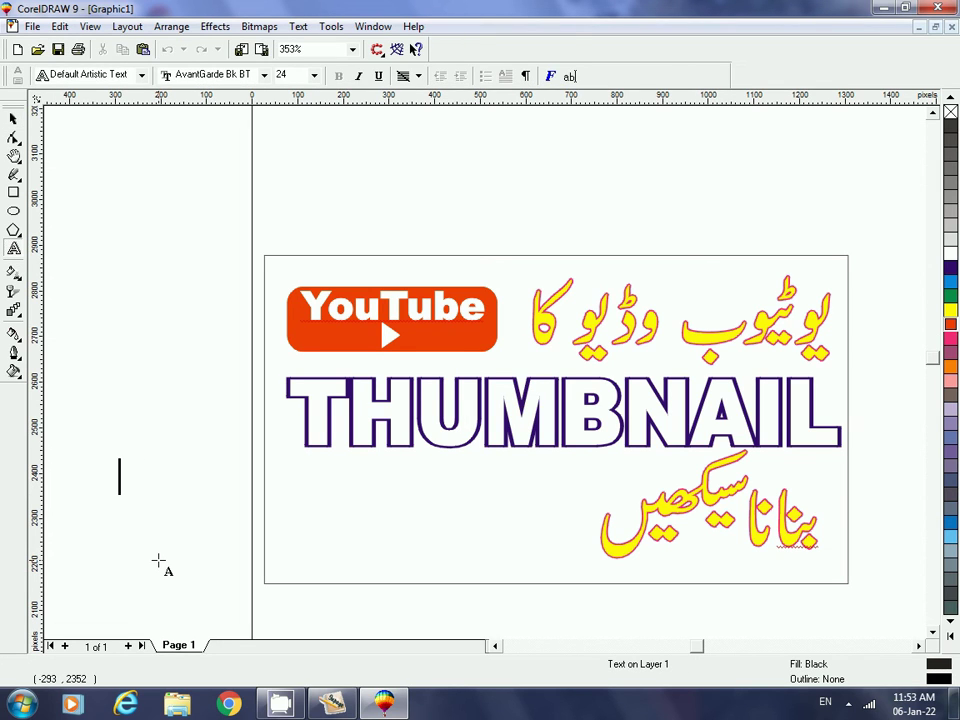
type("Pro")
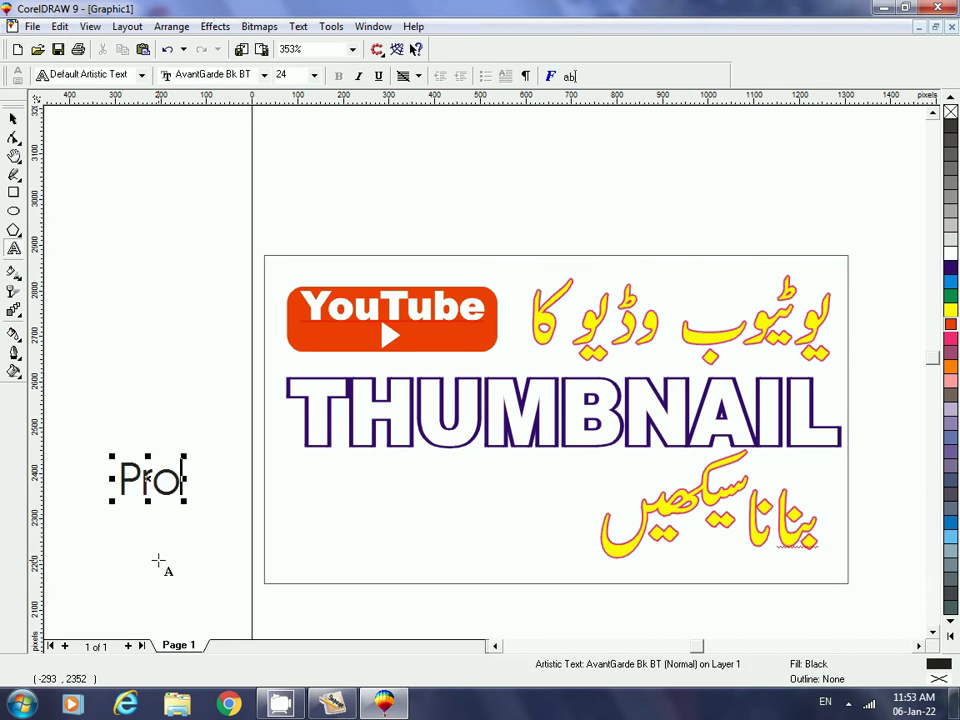
key("BackSpace")
key("BackSpace")
key("BackSpace")
type("Size")
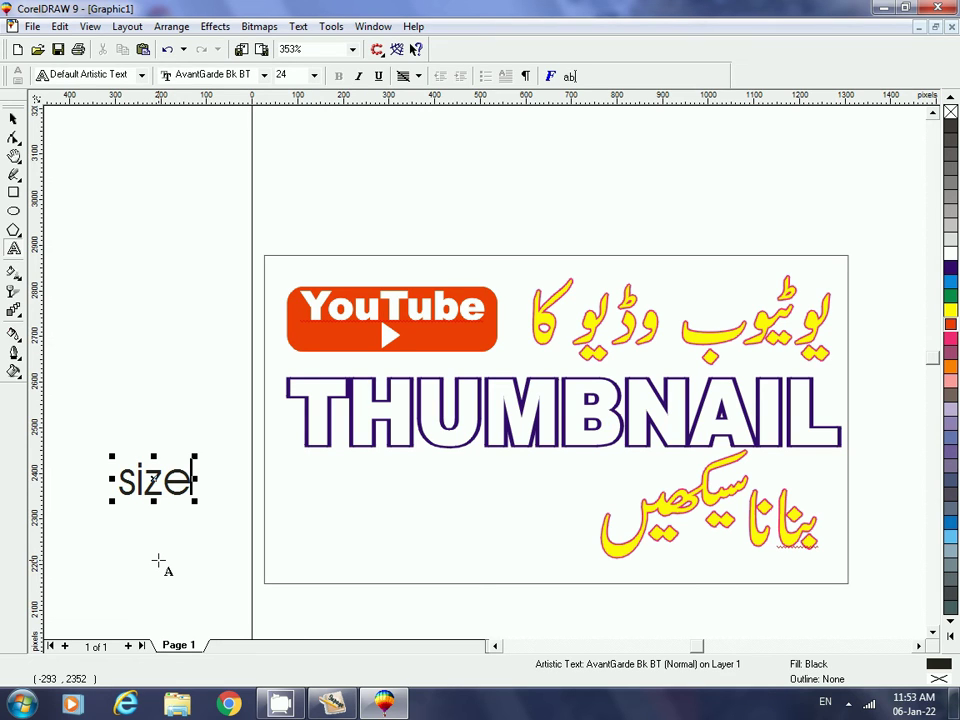
key("BackSpace")
key("BackSpace")
key("BackSpace")
key("BackSpace")
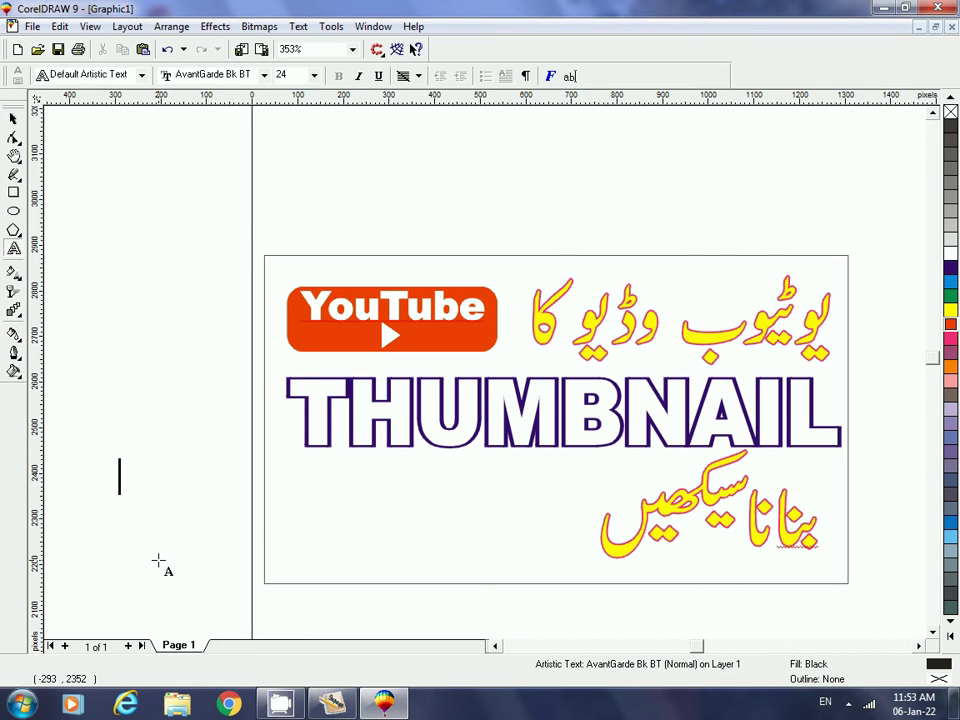
type("Pro")
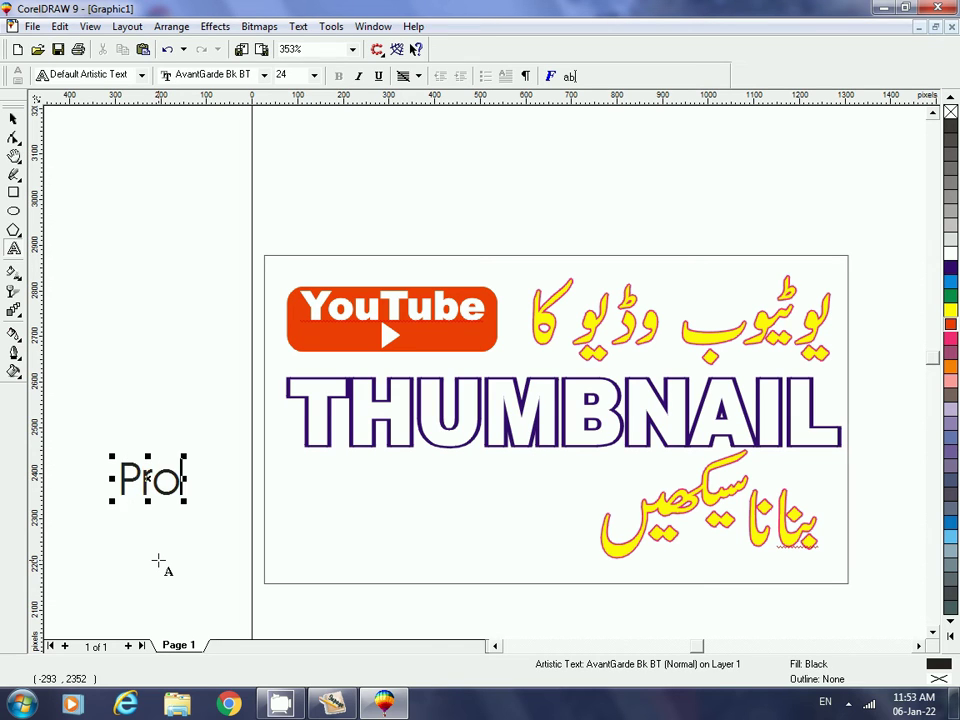
type("per")
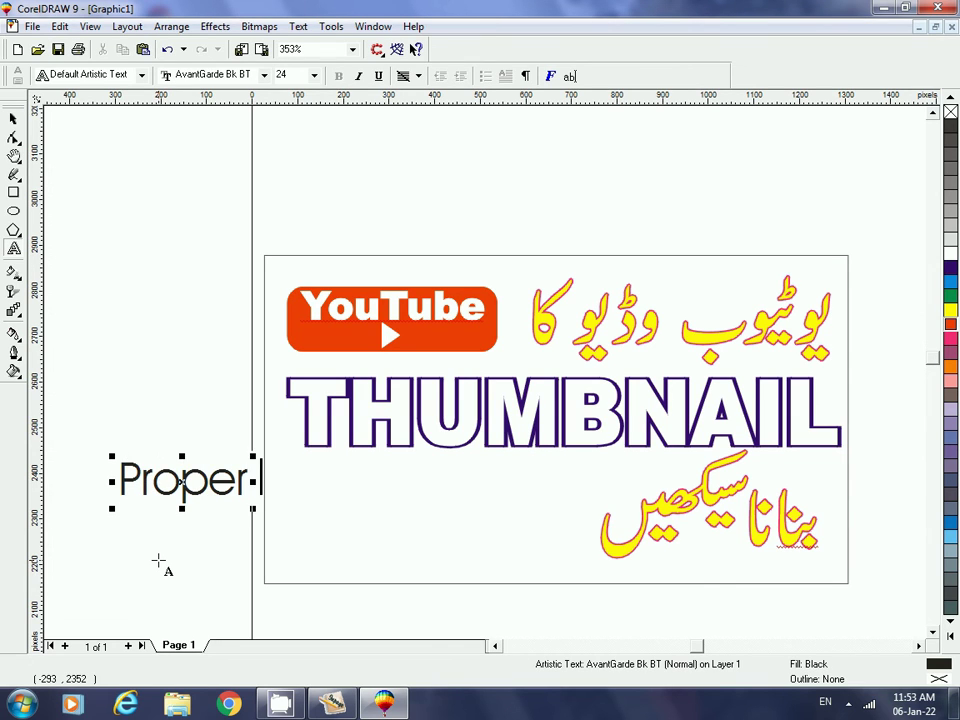
type(" Size")
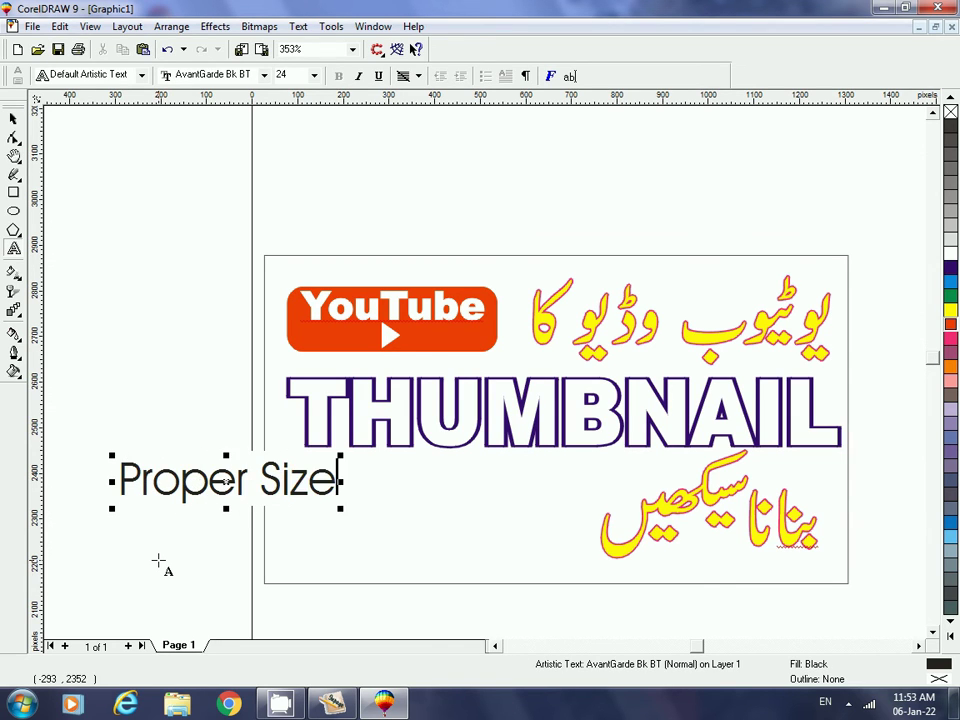
left_click_drag(226, 481, 409, 474)
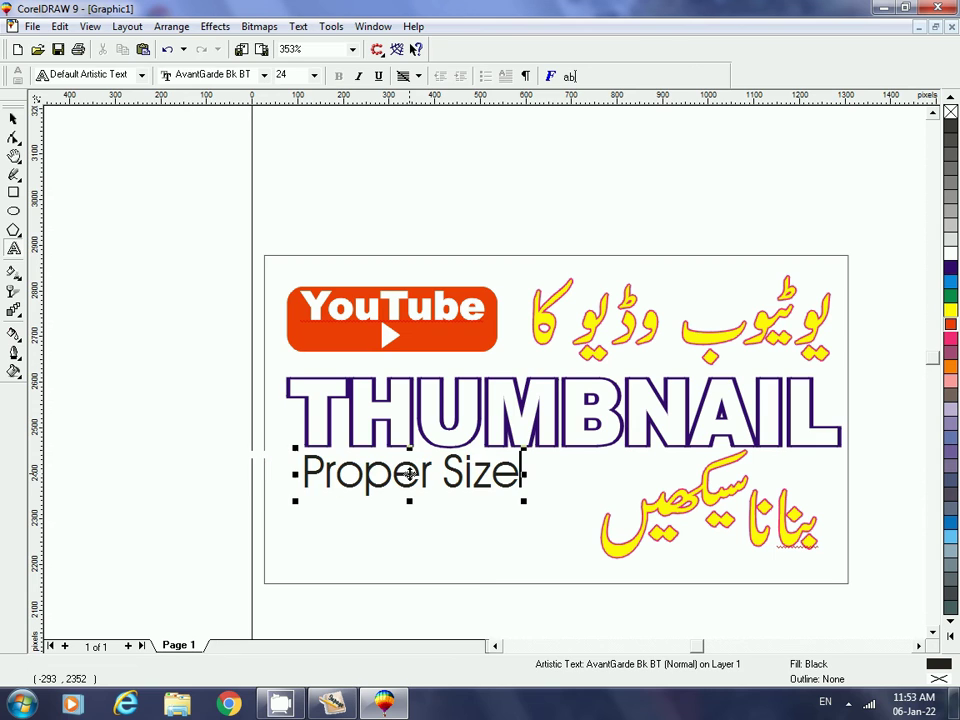
Enlarge 'Proper Size' slightly and colour it dark blue.
left_click(13, 120)
left_click(480, 510)
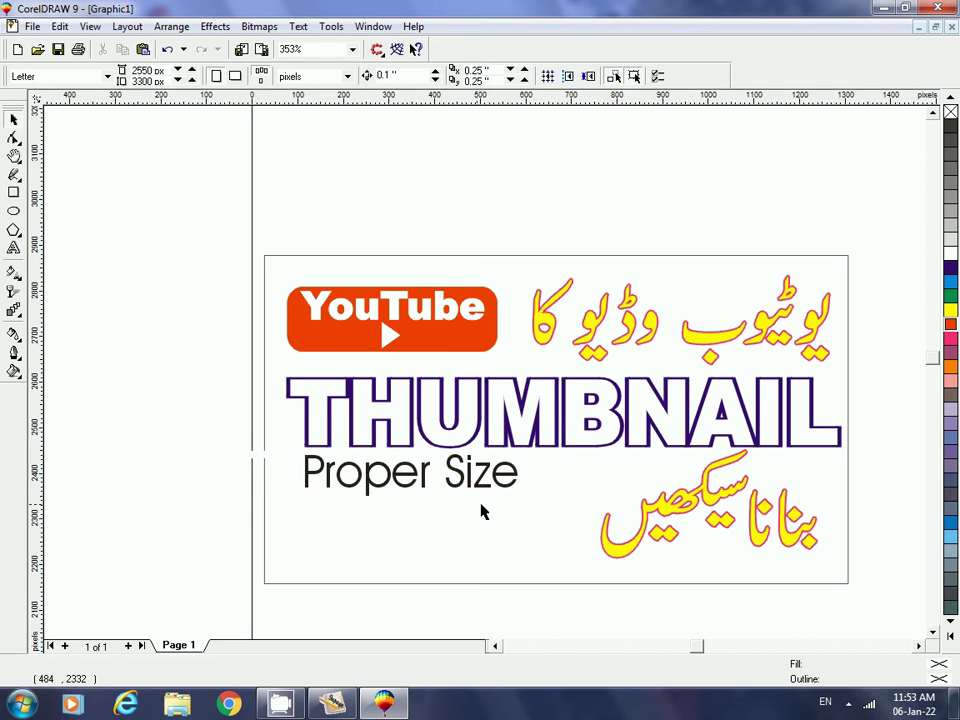
left_click(488, 488)
left_click_drag(522, 503, 531, 508)
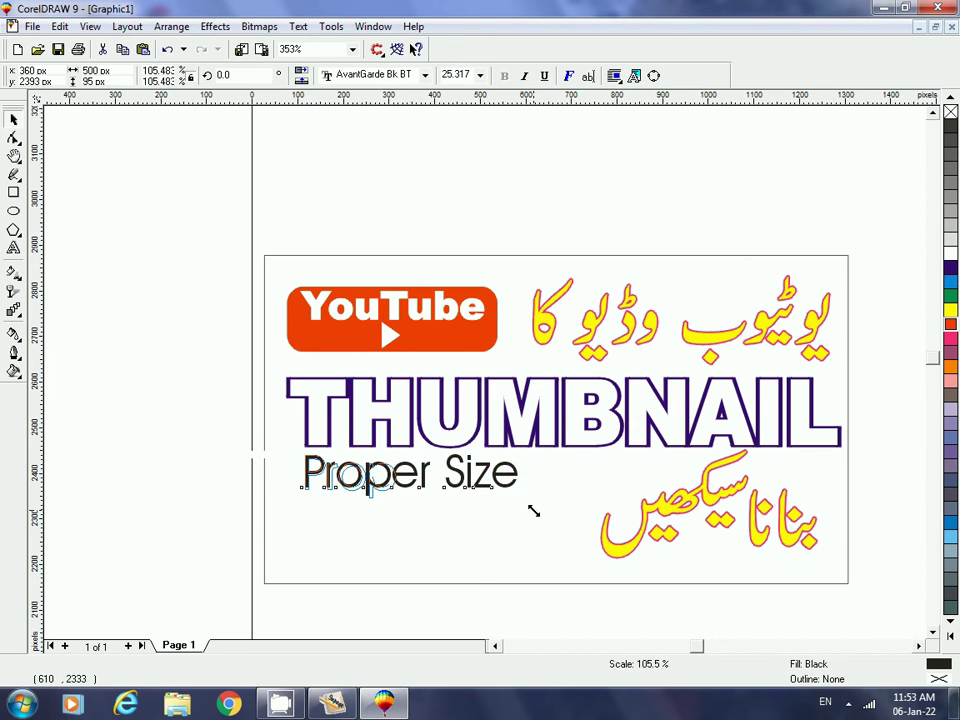
left_click(396, 512)
left_click(378, 494)
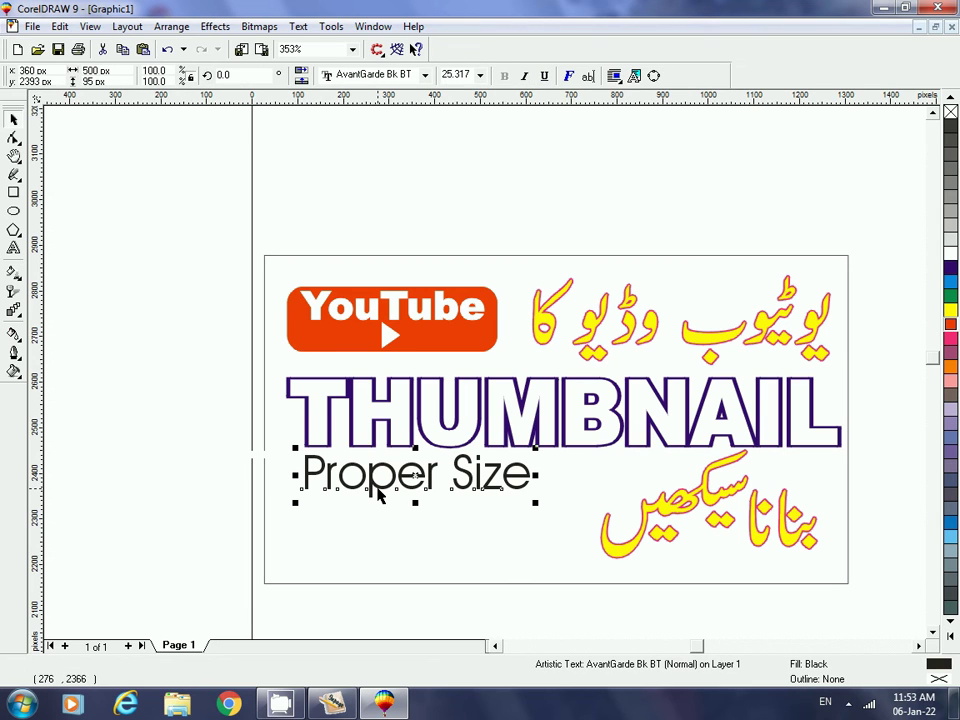
left_click(950, 270)
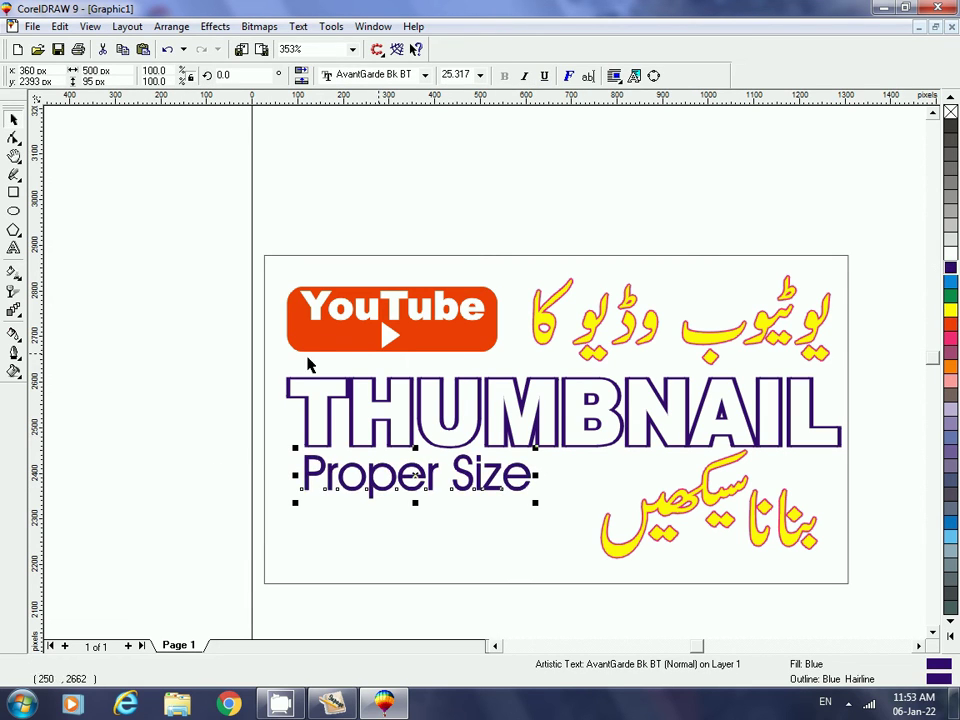
left_click(139, 360)
left_click(268, 258)
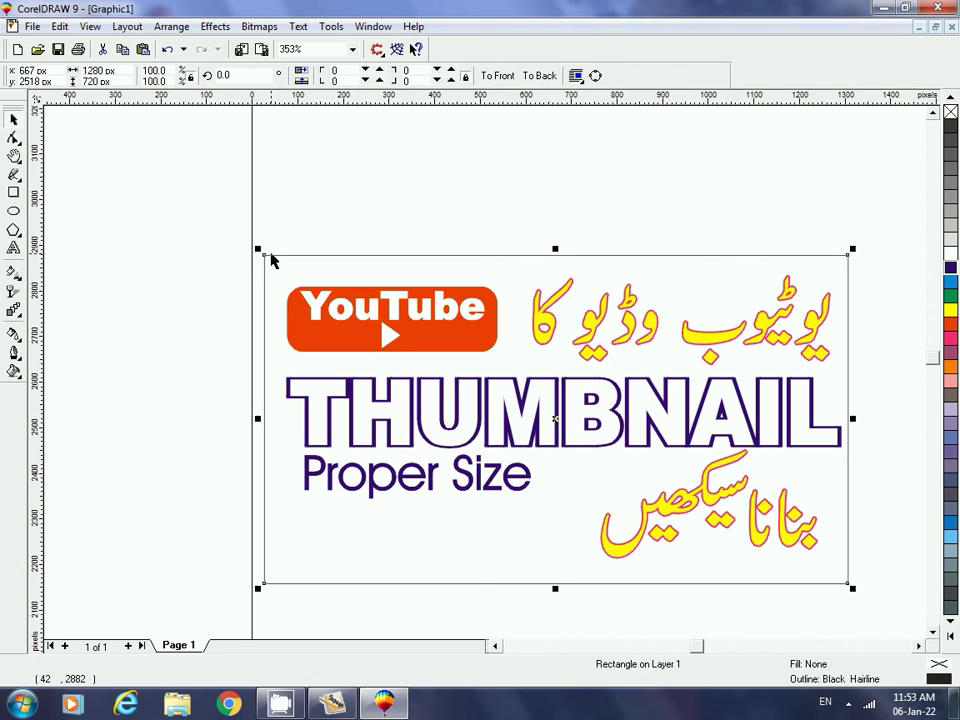
Try Baby Blue, dark blue and pink palette fills on the background rectangle.
left_click(182, 271)
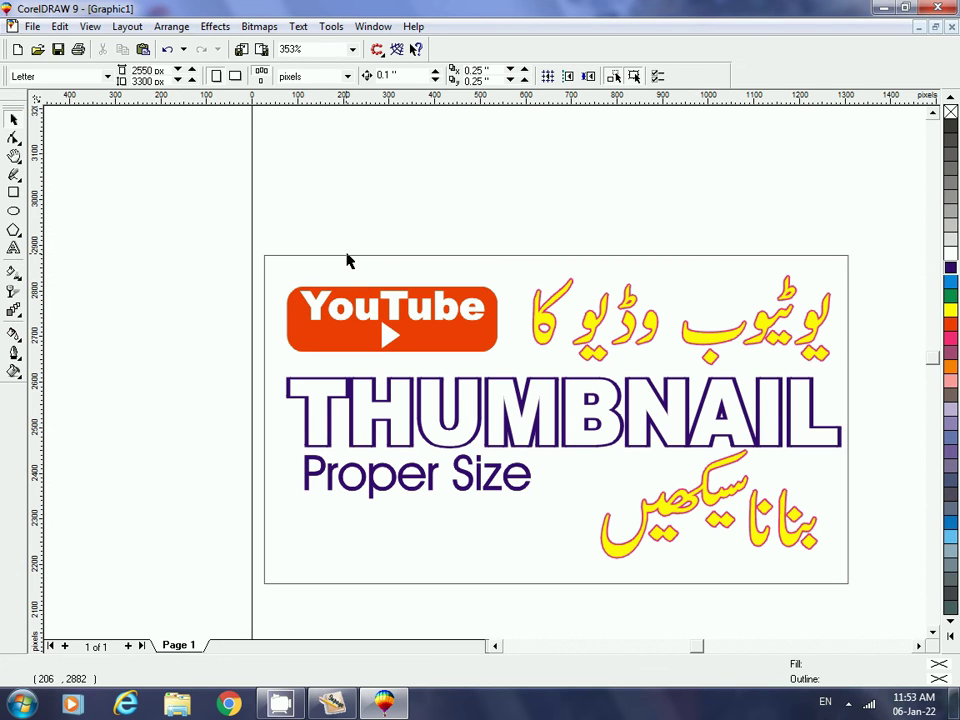
left_click(953, 484)
left_click(513, 423)
left_click(497, 561)
left_click(953, 437)
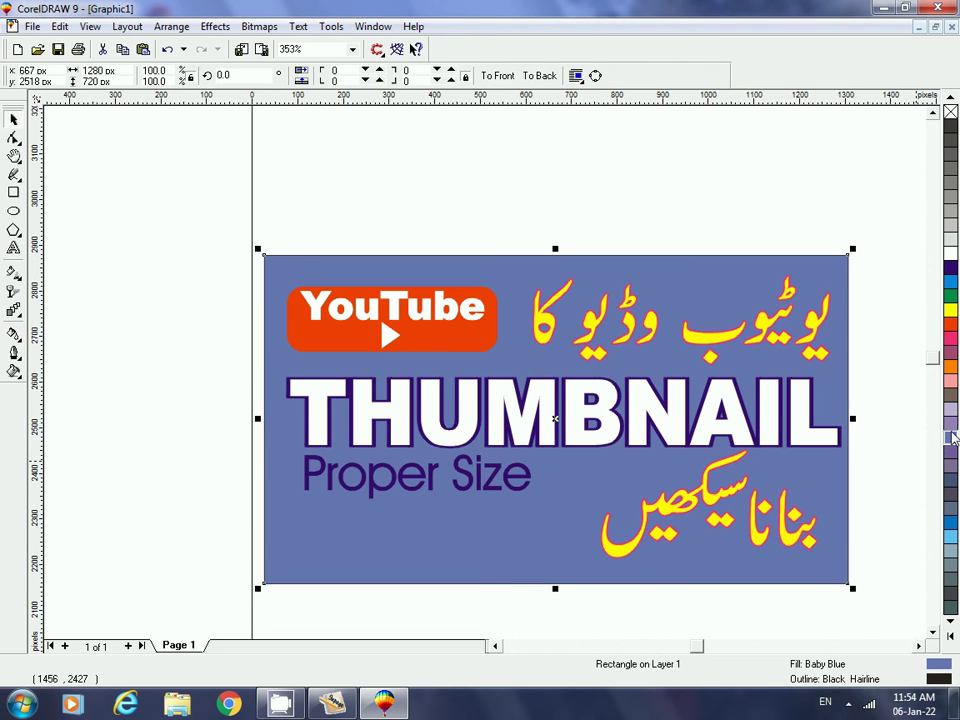
key("shift+F2")
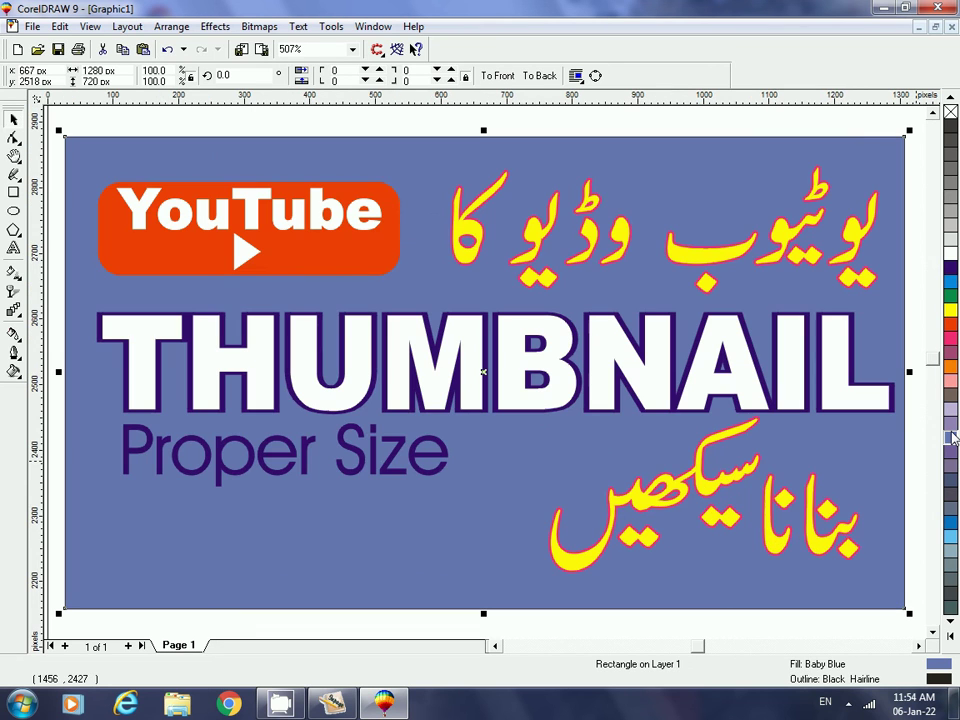
left_click(951, 268)
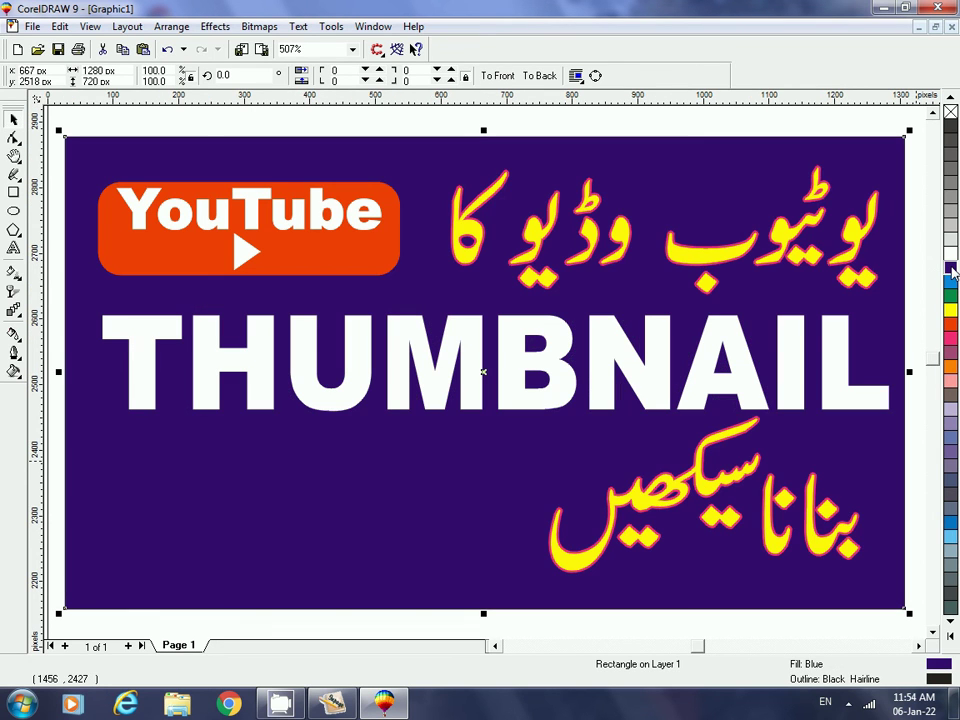
left_click(951, 381)
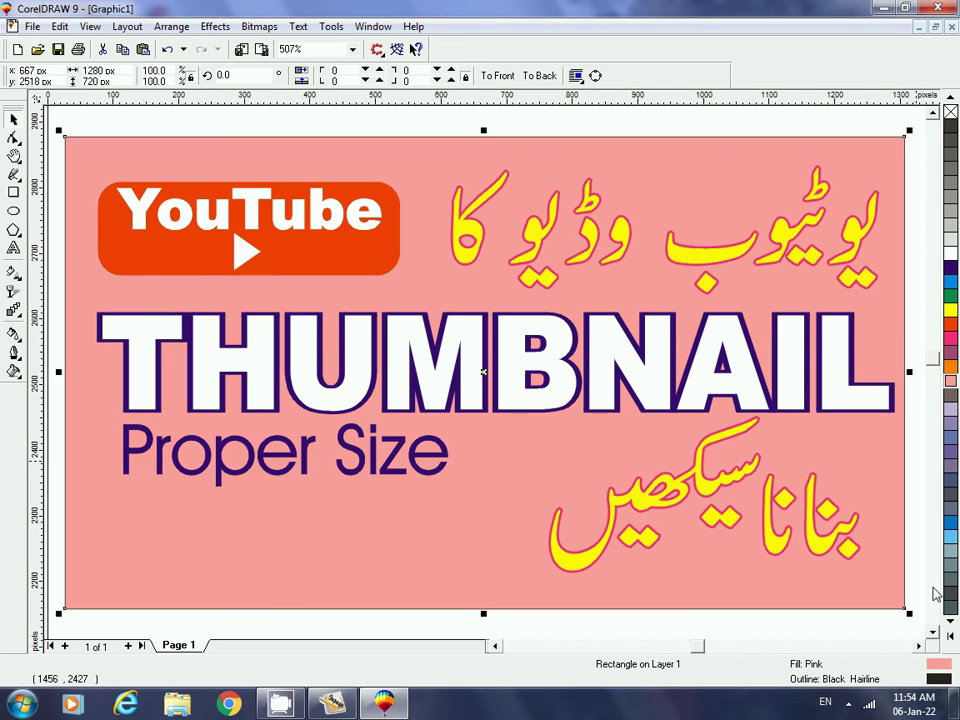
left_click(951, 637)
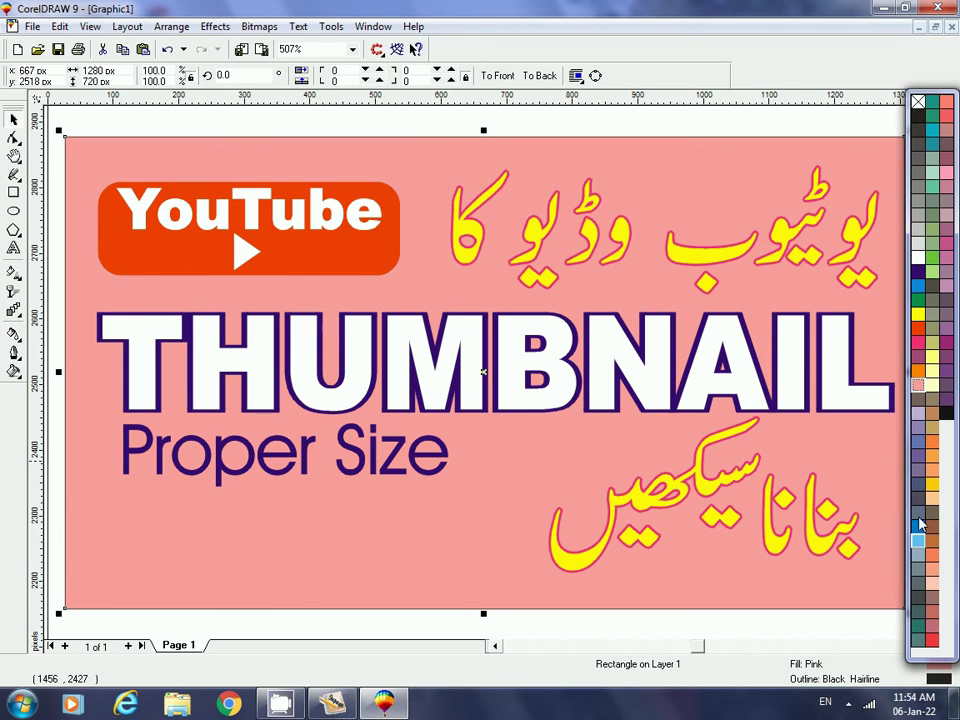
left_click(15, 372)
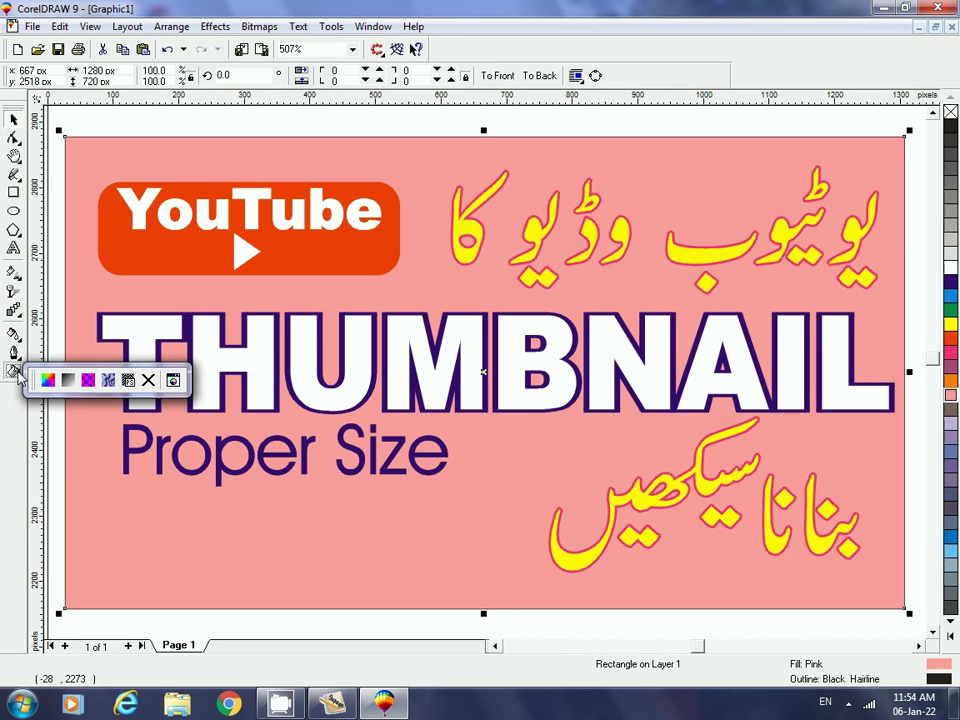
Fill the background with the Clouds.heavenly texture using a freshly previewed pattern.
left_click(108, 380)
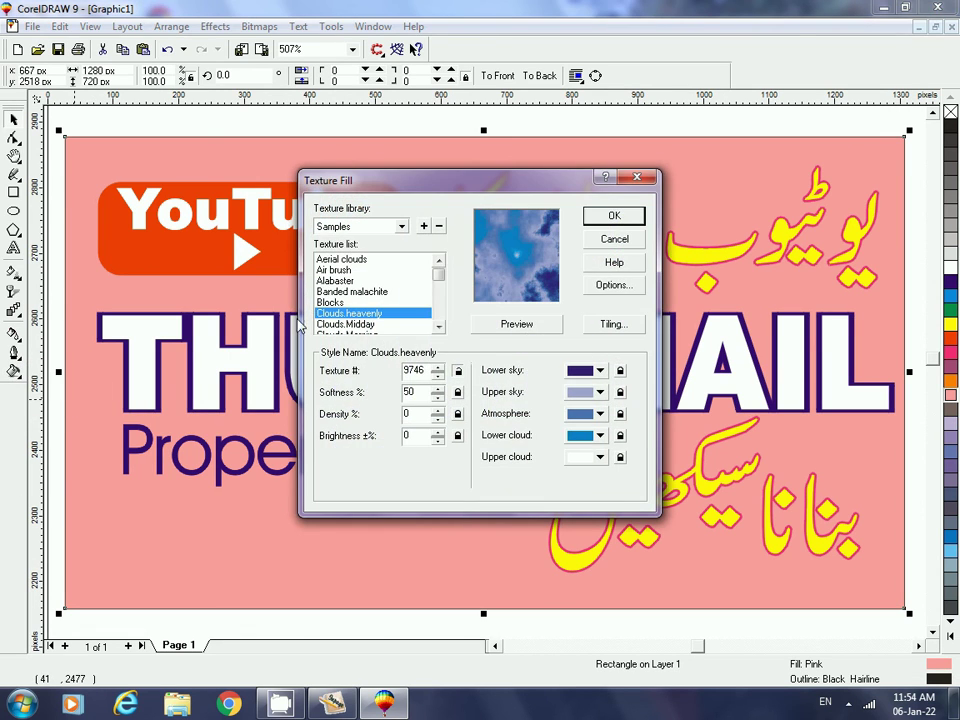
left_click(514, 325)
left_click(610, 218)
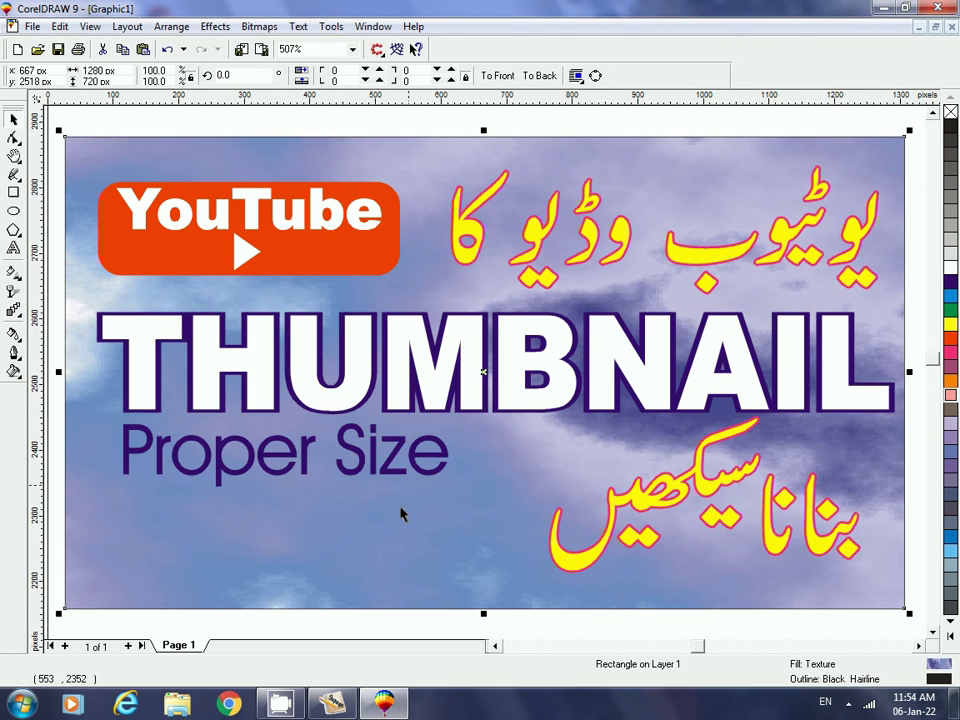
key("F3")
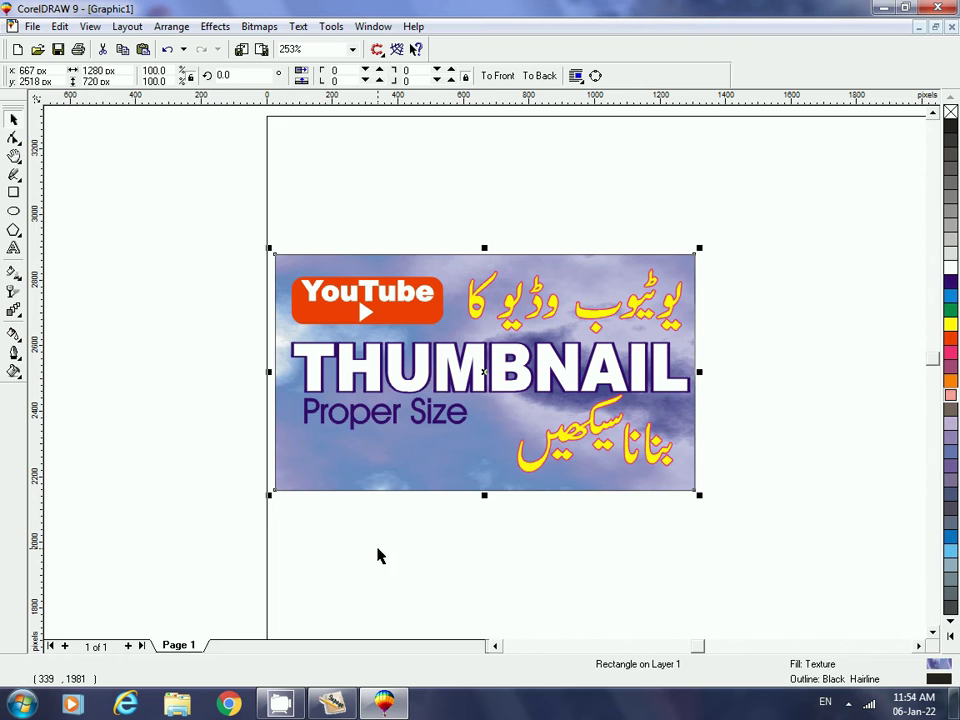
key("shift+F2")
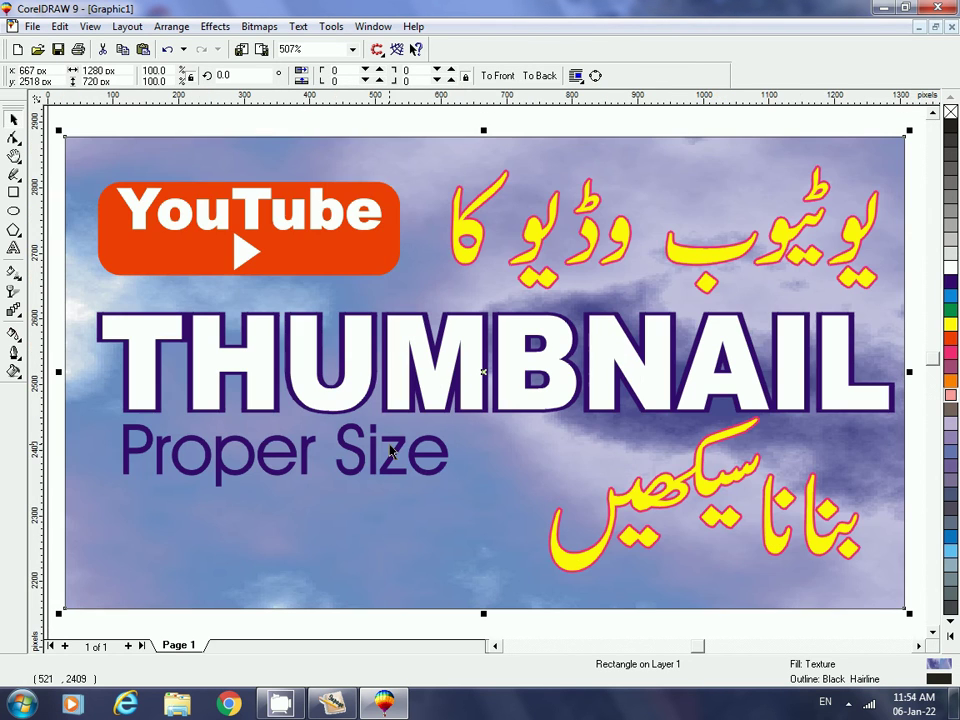
key("F3")
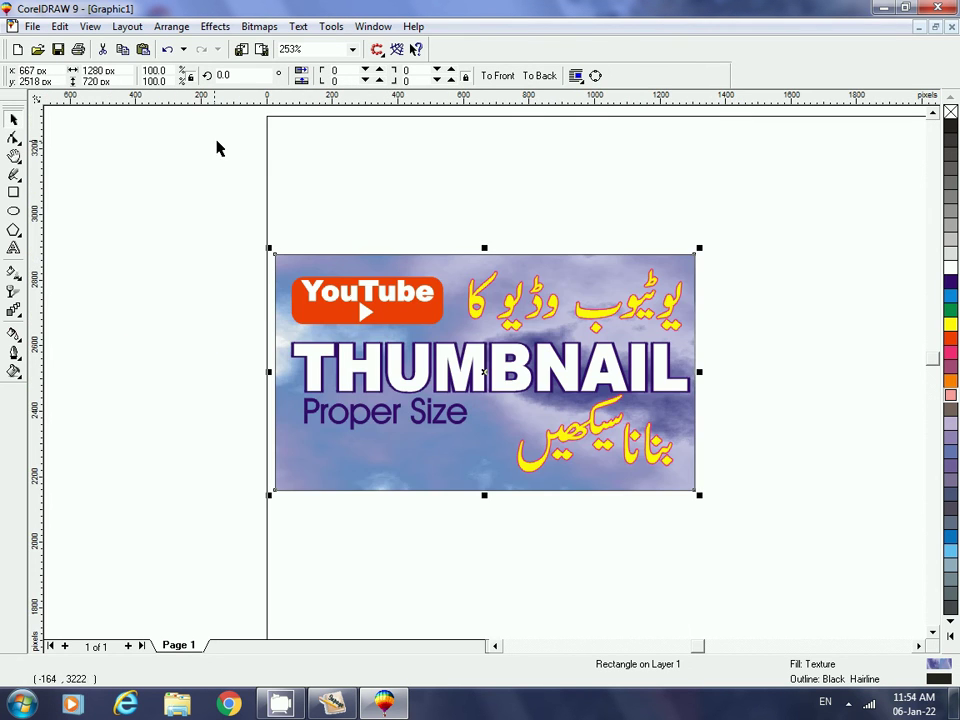
left_click(231, 180)
left_click(332, 476)
left_click(694, 191)
left_click(604, 261)
Marquee-select all eight thumbnail objects and bring up the Export dialog with Ctrl+E.
mouse_move(209, 196)
left_mouse_down()
mouse_move(593, 490)
mouse_move(776, 566)
left_mouse_up()
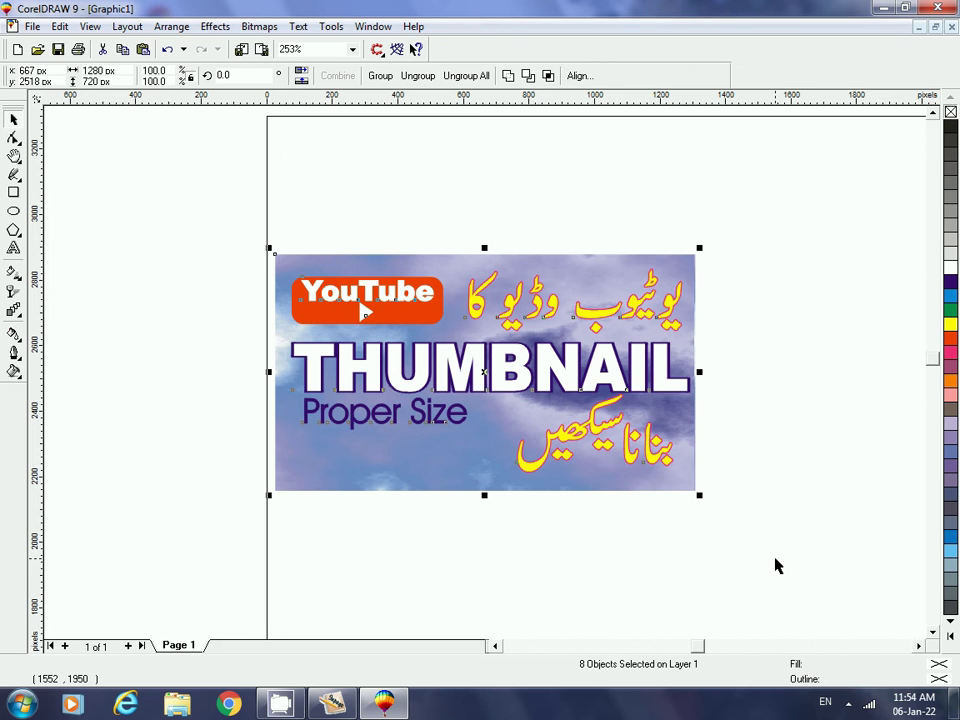
key("ctrl+e")
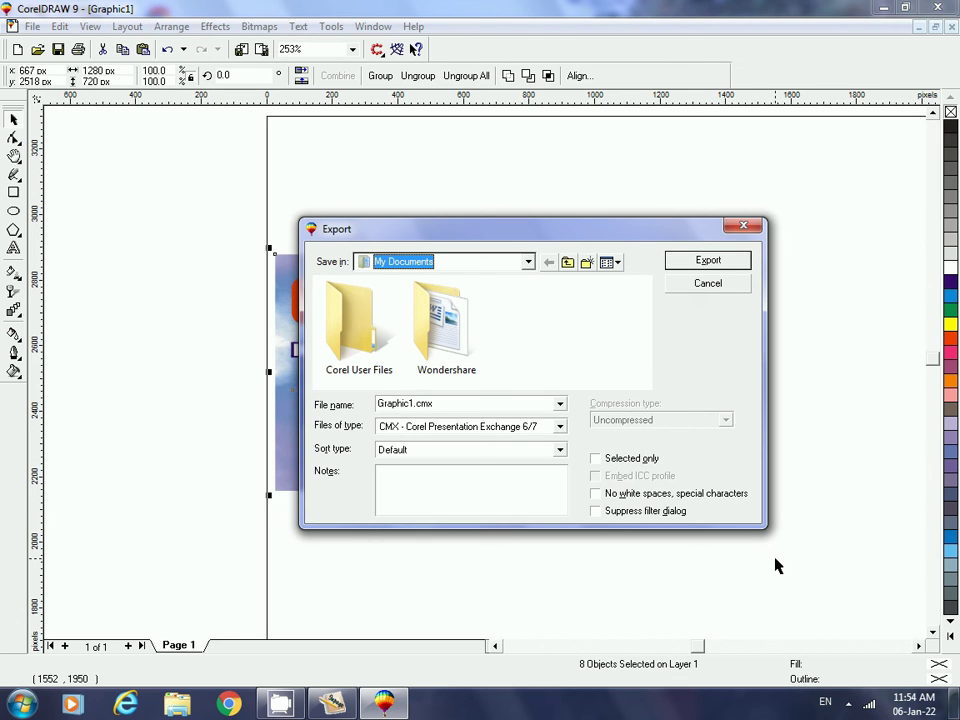
Set the export type to CPT - Corel PHOTO-PAINT 7/8 Image with Selected only ticked.
left_click(560, 405)
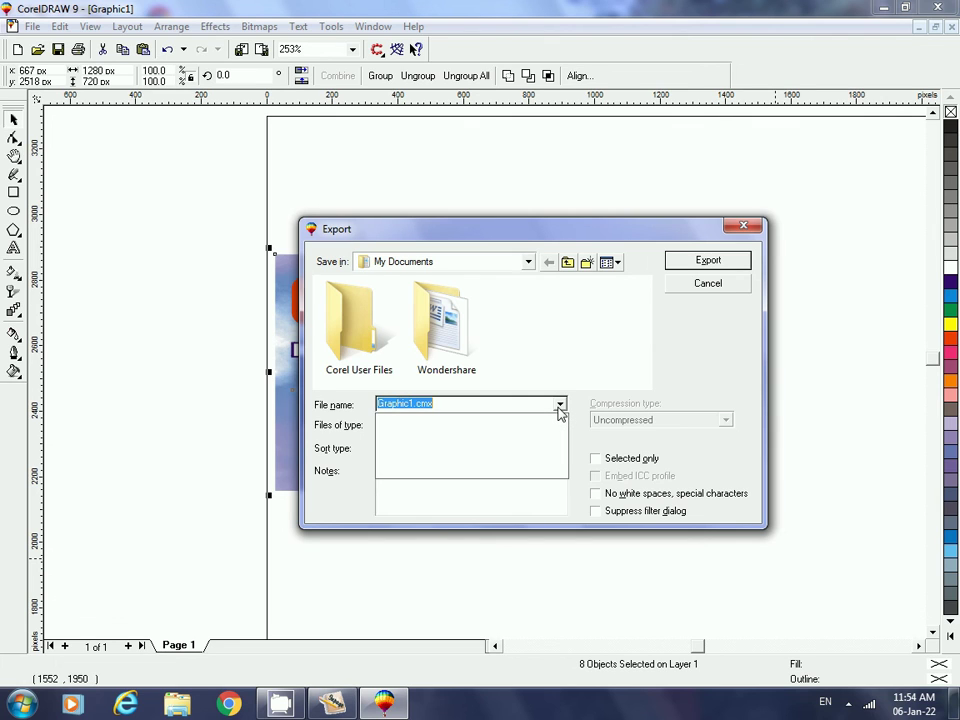
left_click(559, 410)
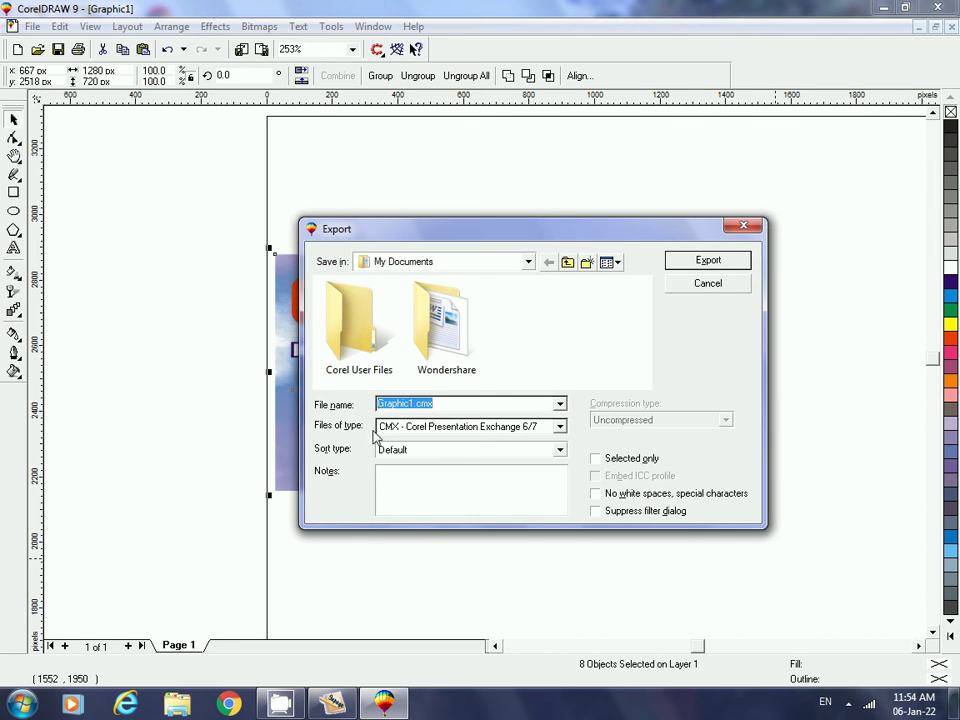
left_click(560, 426)
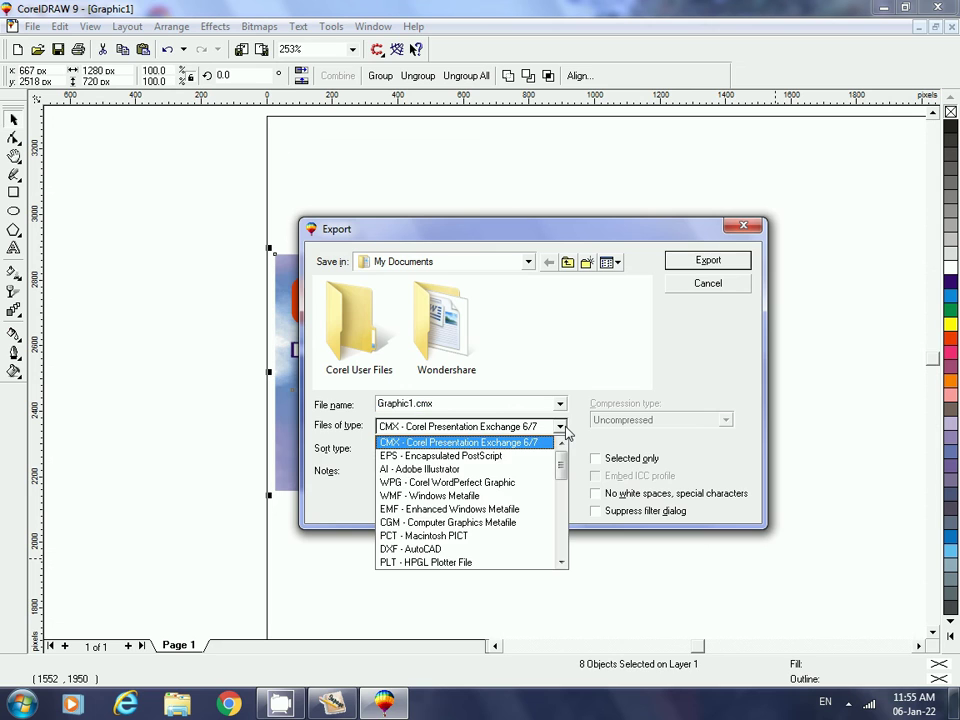
left_click(562, 563)
left_click(562, 563)
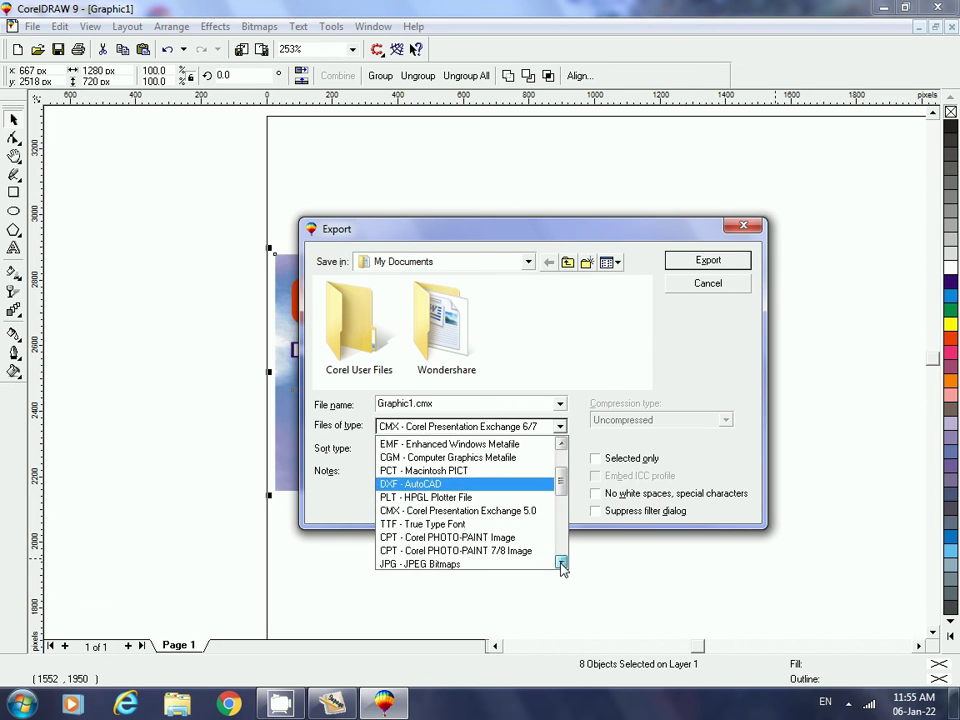
left_click(562, 563)
left_click(450, 536)
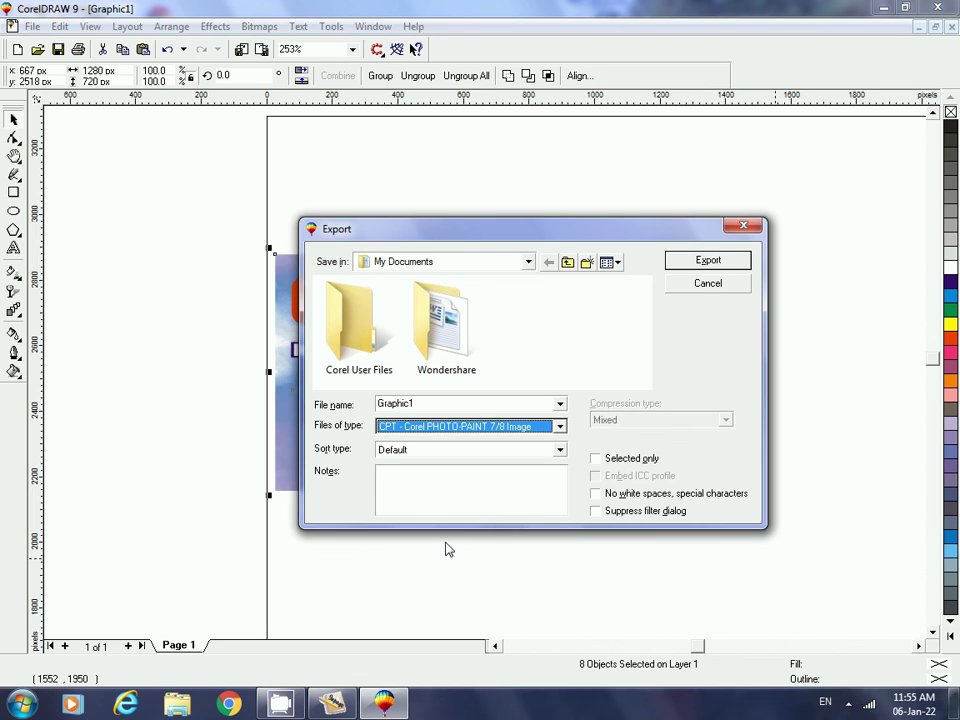
left_click(602, 462)
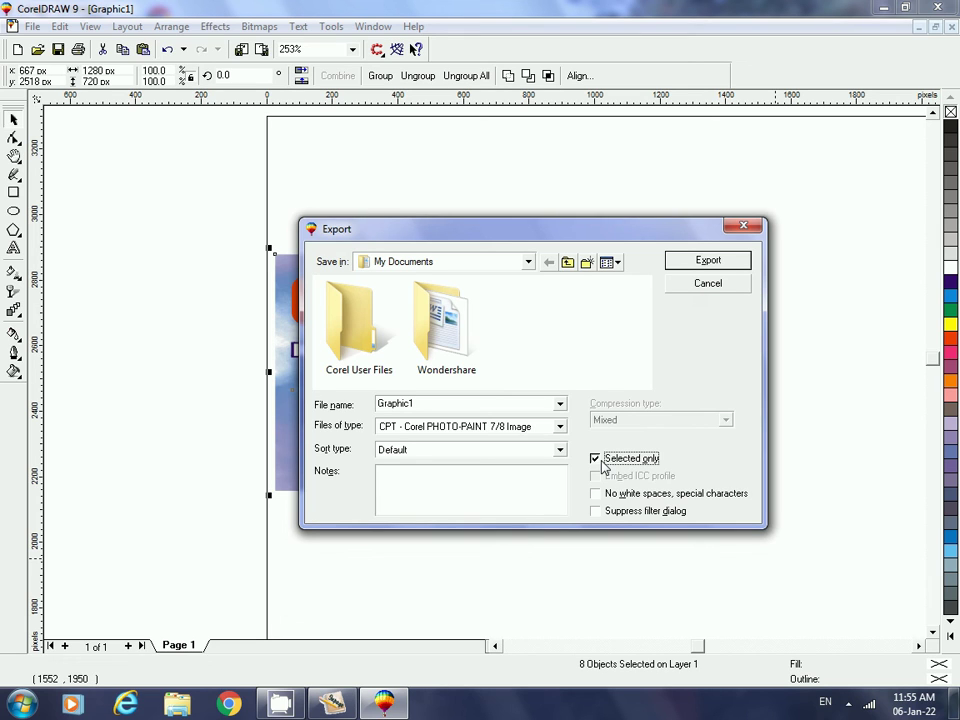
double_click(435, 401)
left_click(450, 401)
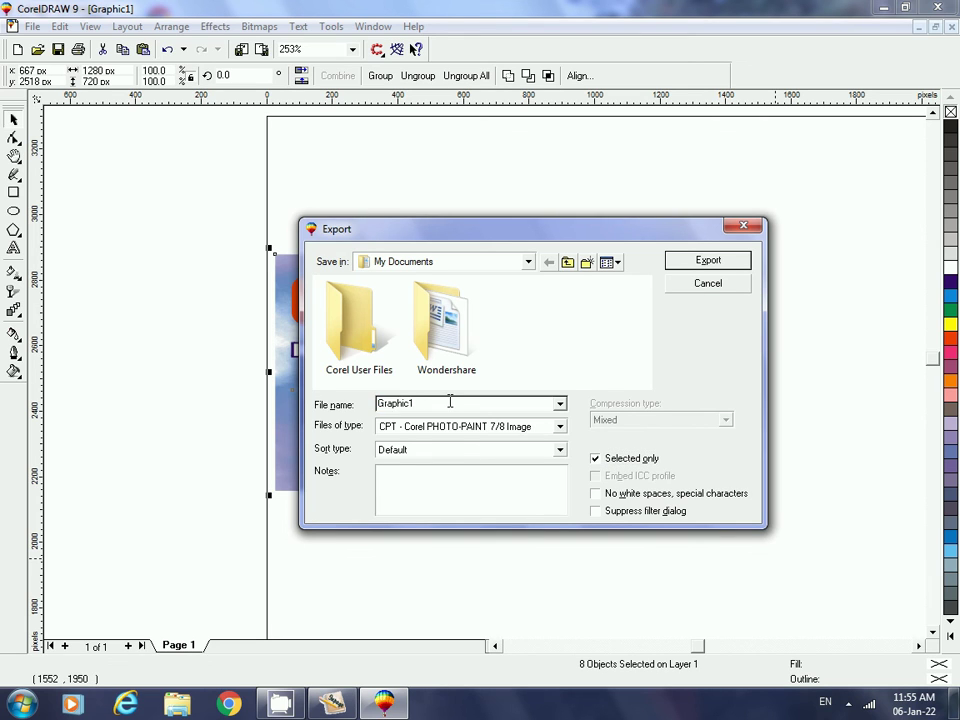
Name the export 'youtube thaumbnail coreldraw' and save it to the Desktop.
left_click_drag(450, 401, 321, 386)
type("youtube")
type("humbna")
key("BackSpace")
key("BackSpace")
type("nail ")
type("size cor")
type("el")
type(" draw")
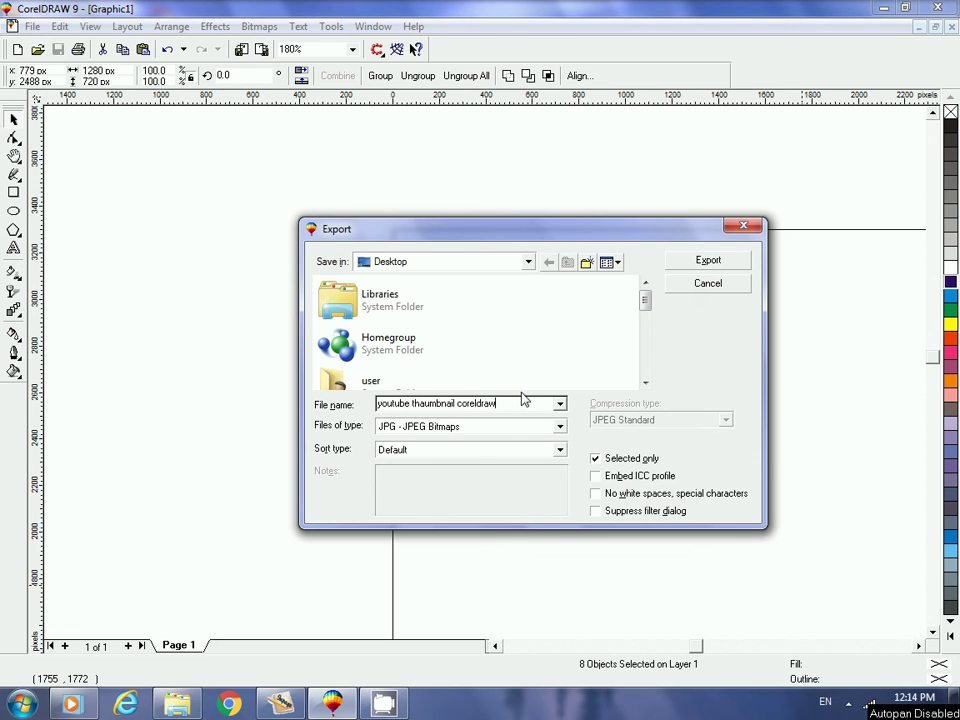
left_click(528, 263)
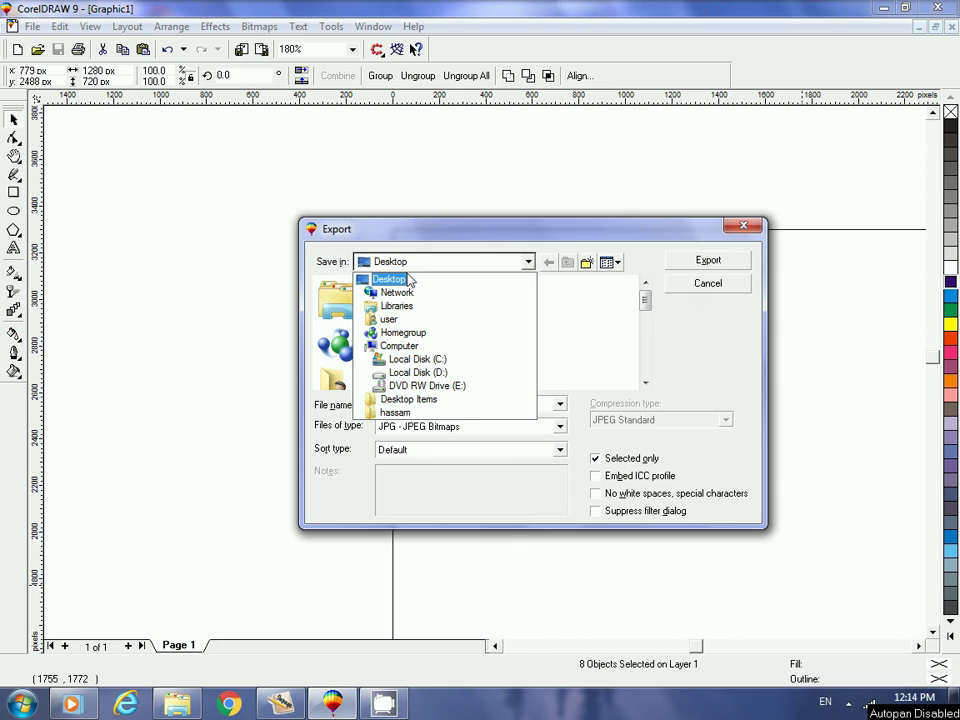
left_click(389, 279)
left_click(410, 426)
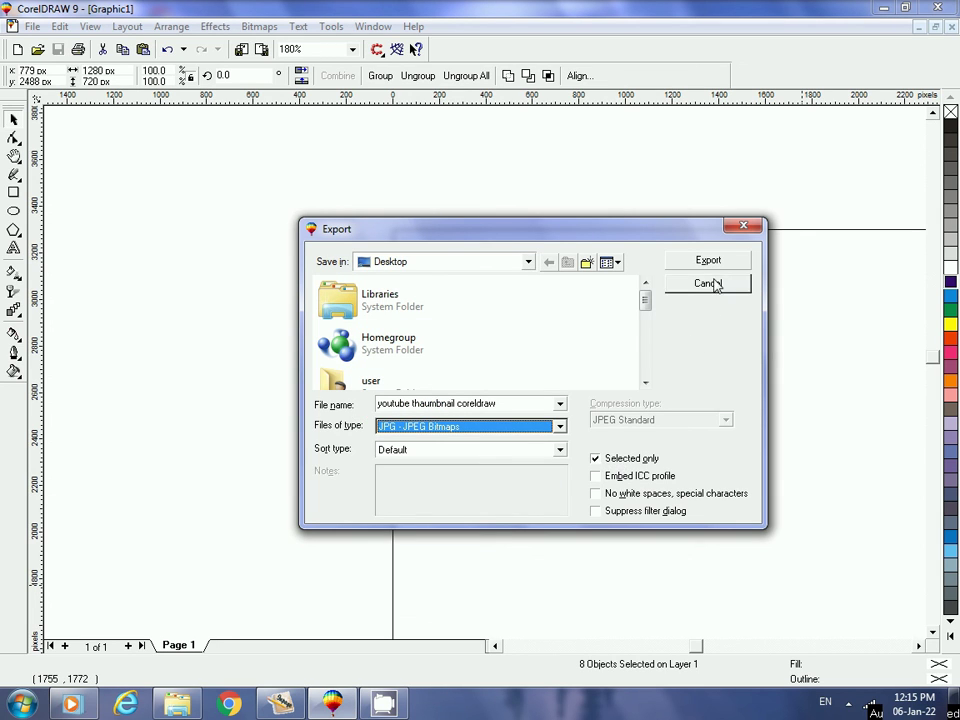
Export the thumbnail as a 300 dpi JPEG, accepting the bitmap and JPEG compression settings.
left_click(709, 262)
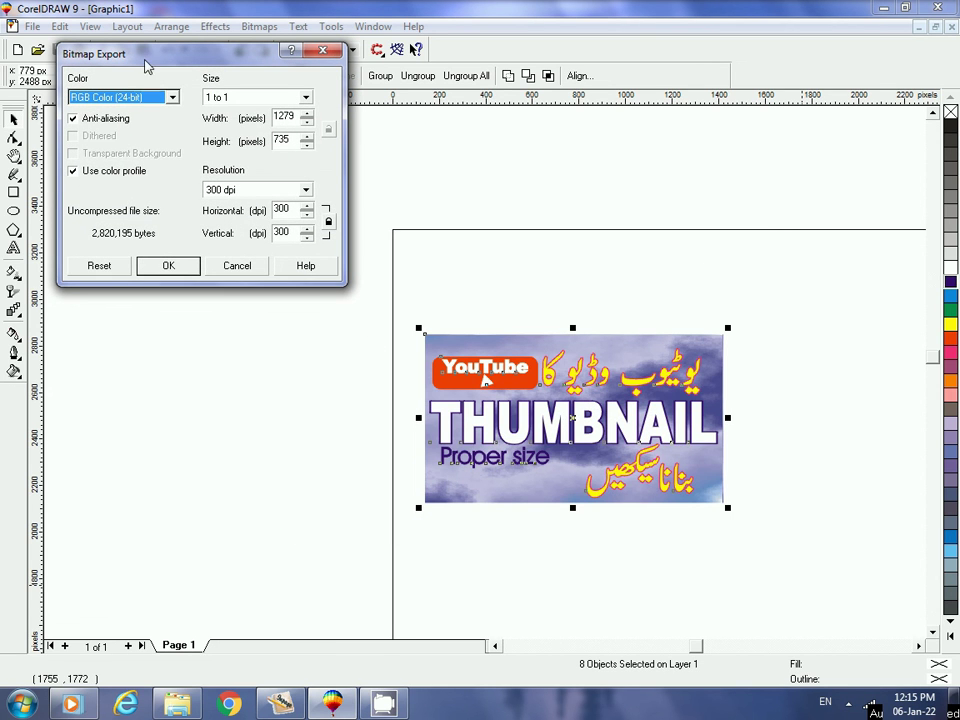
left_click(168, 266)
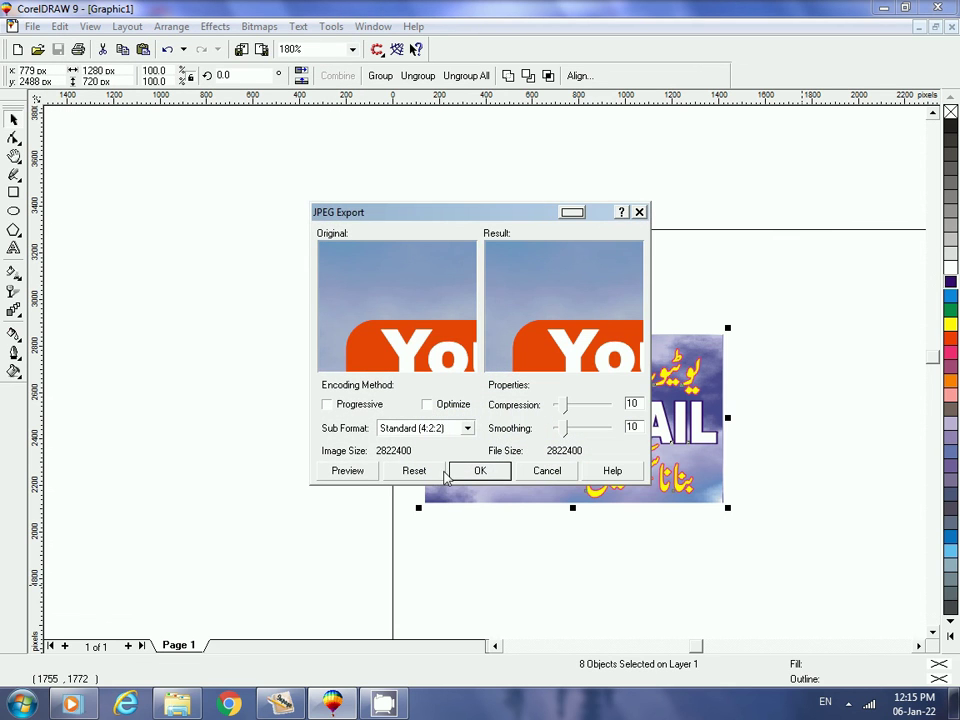
left_click(465, 469)
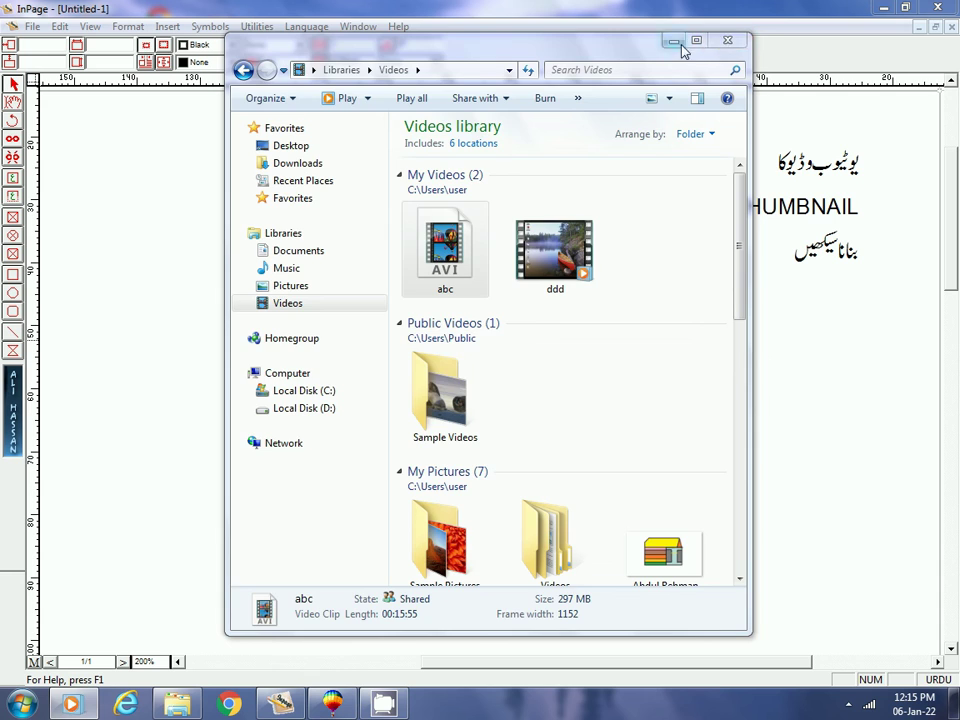
Minimize the Videos and InPage windows and open the exported "youtube thumbnail size corel" JPG from the desktop.
left_click(676, 42)
left_click(883, 7)
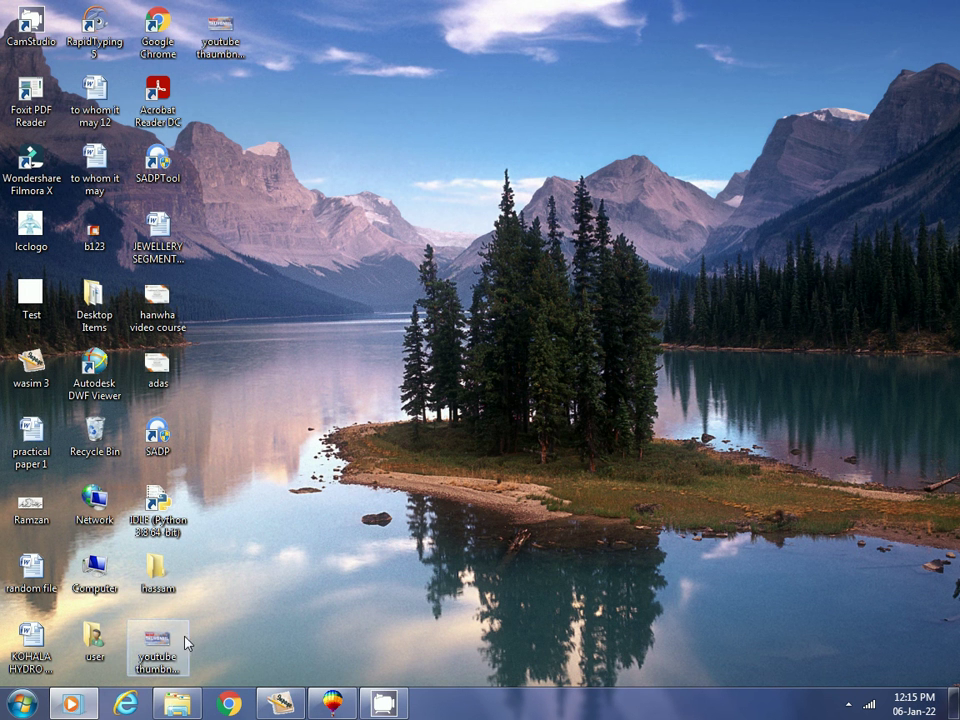
left_click(155, 650)
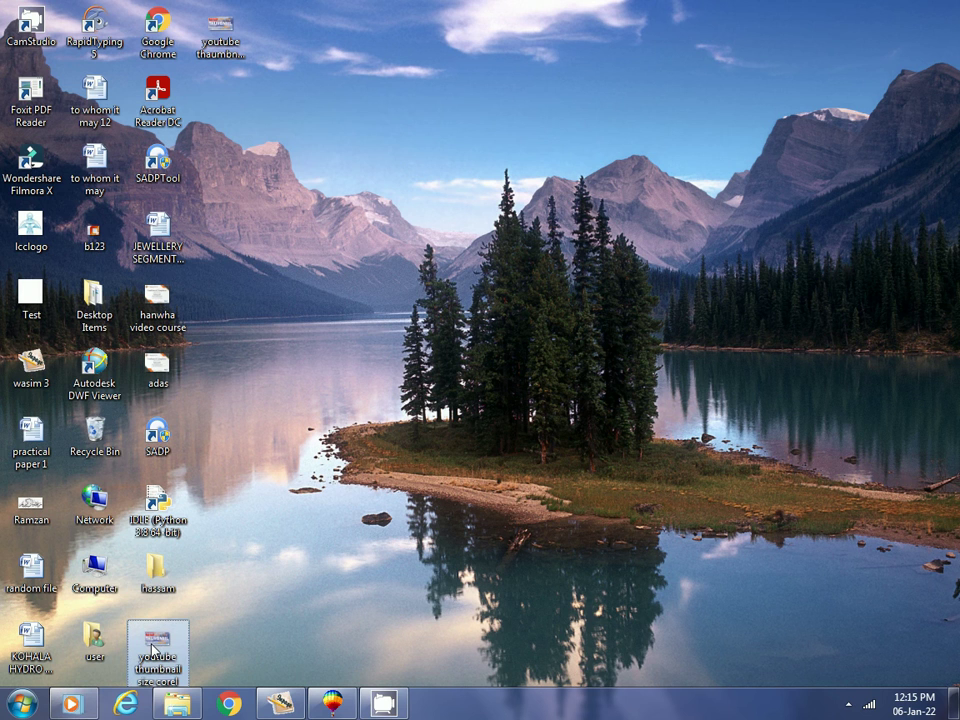
double_click(155, 650)
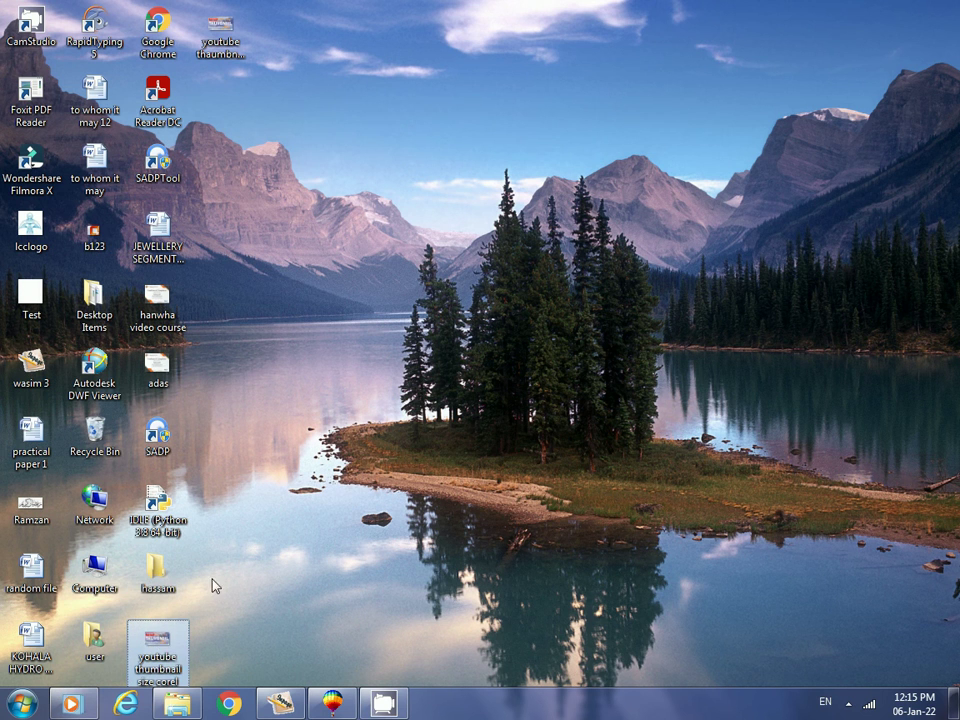